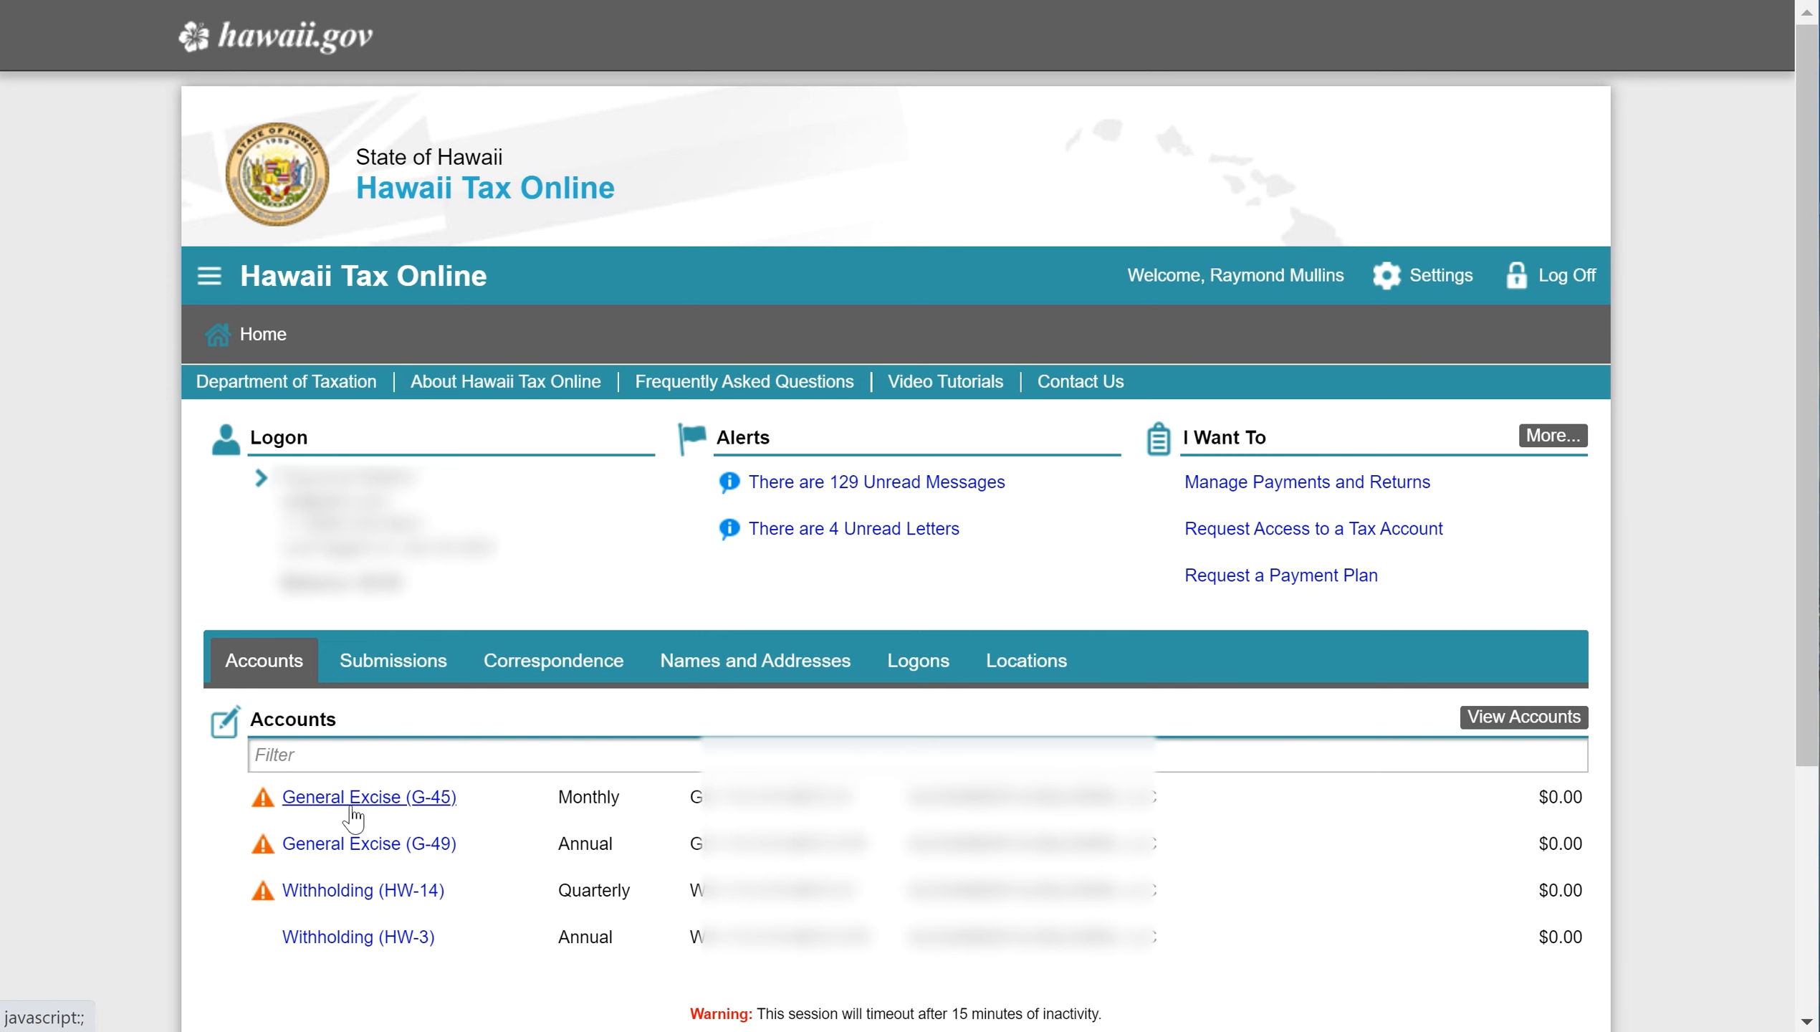
- Open the Submissions tab and scroll through the full list of past G-45 and G-49 submissions
click(405, 674)
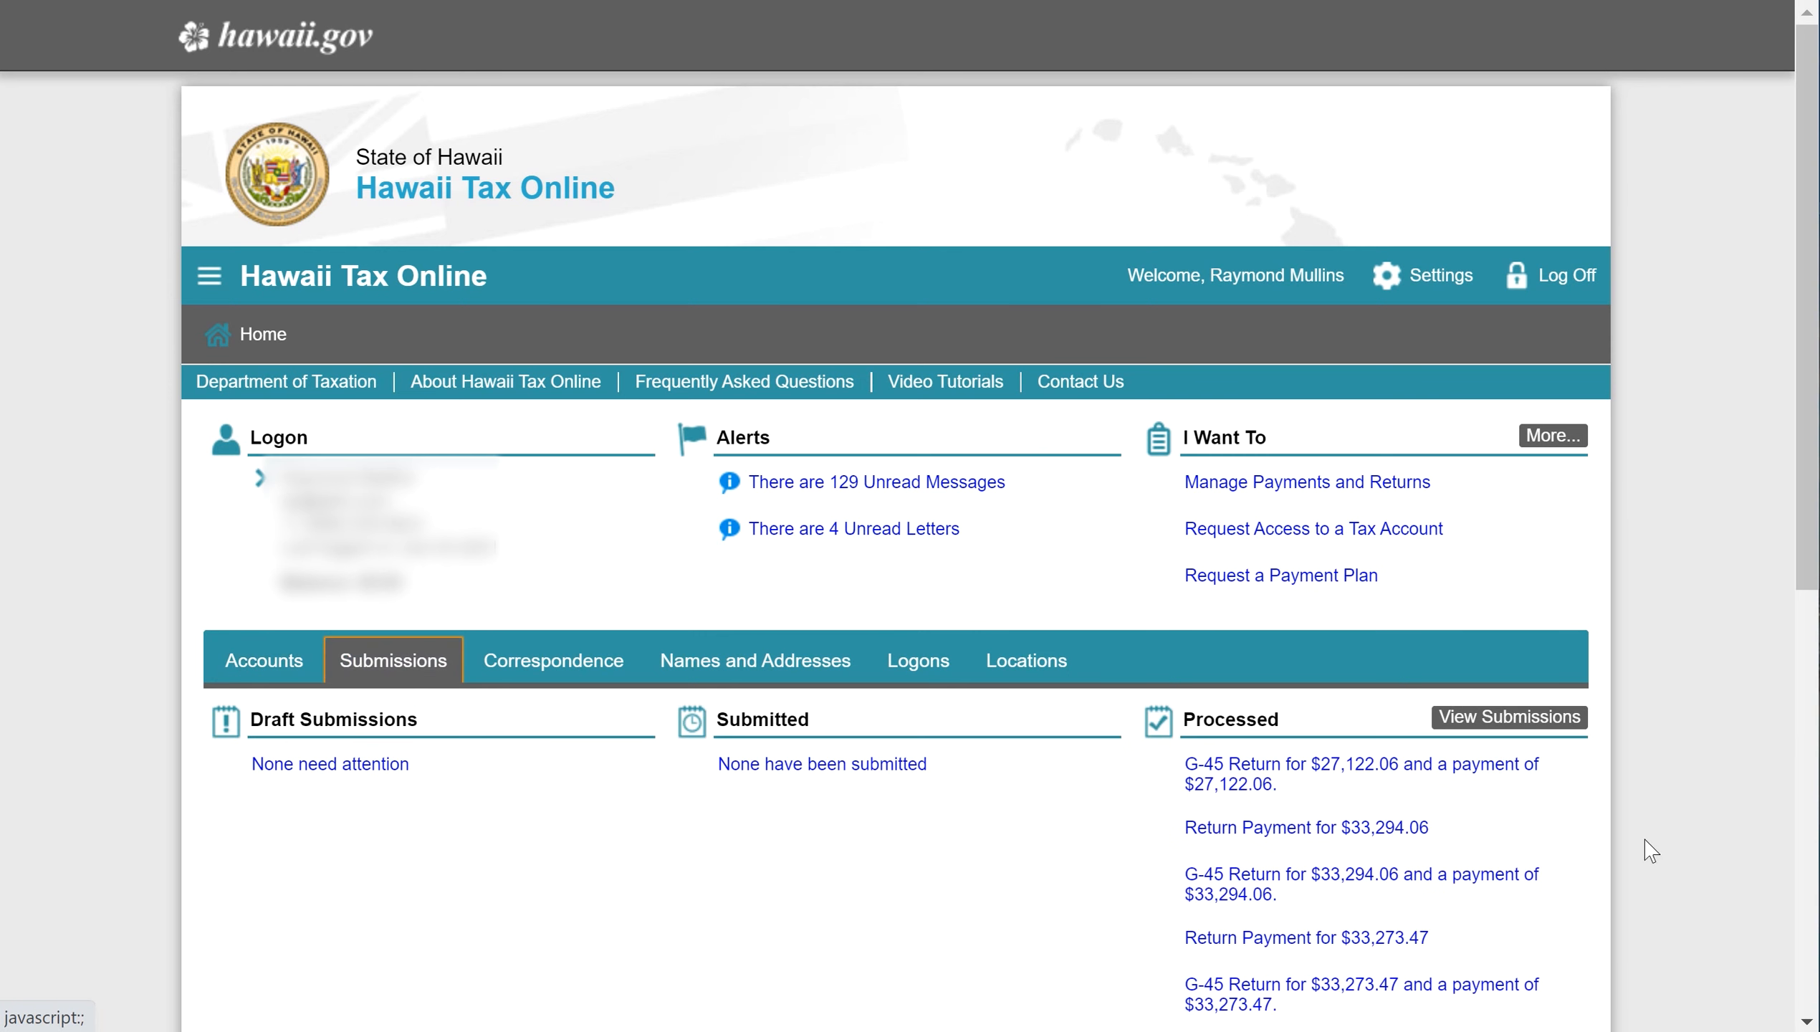
click(1523, 719)
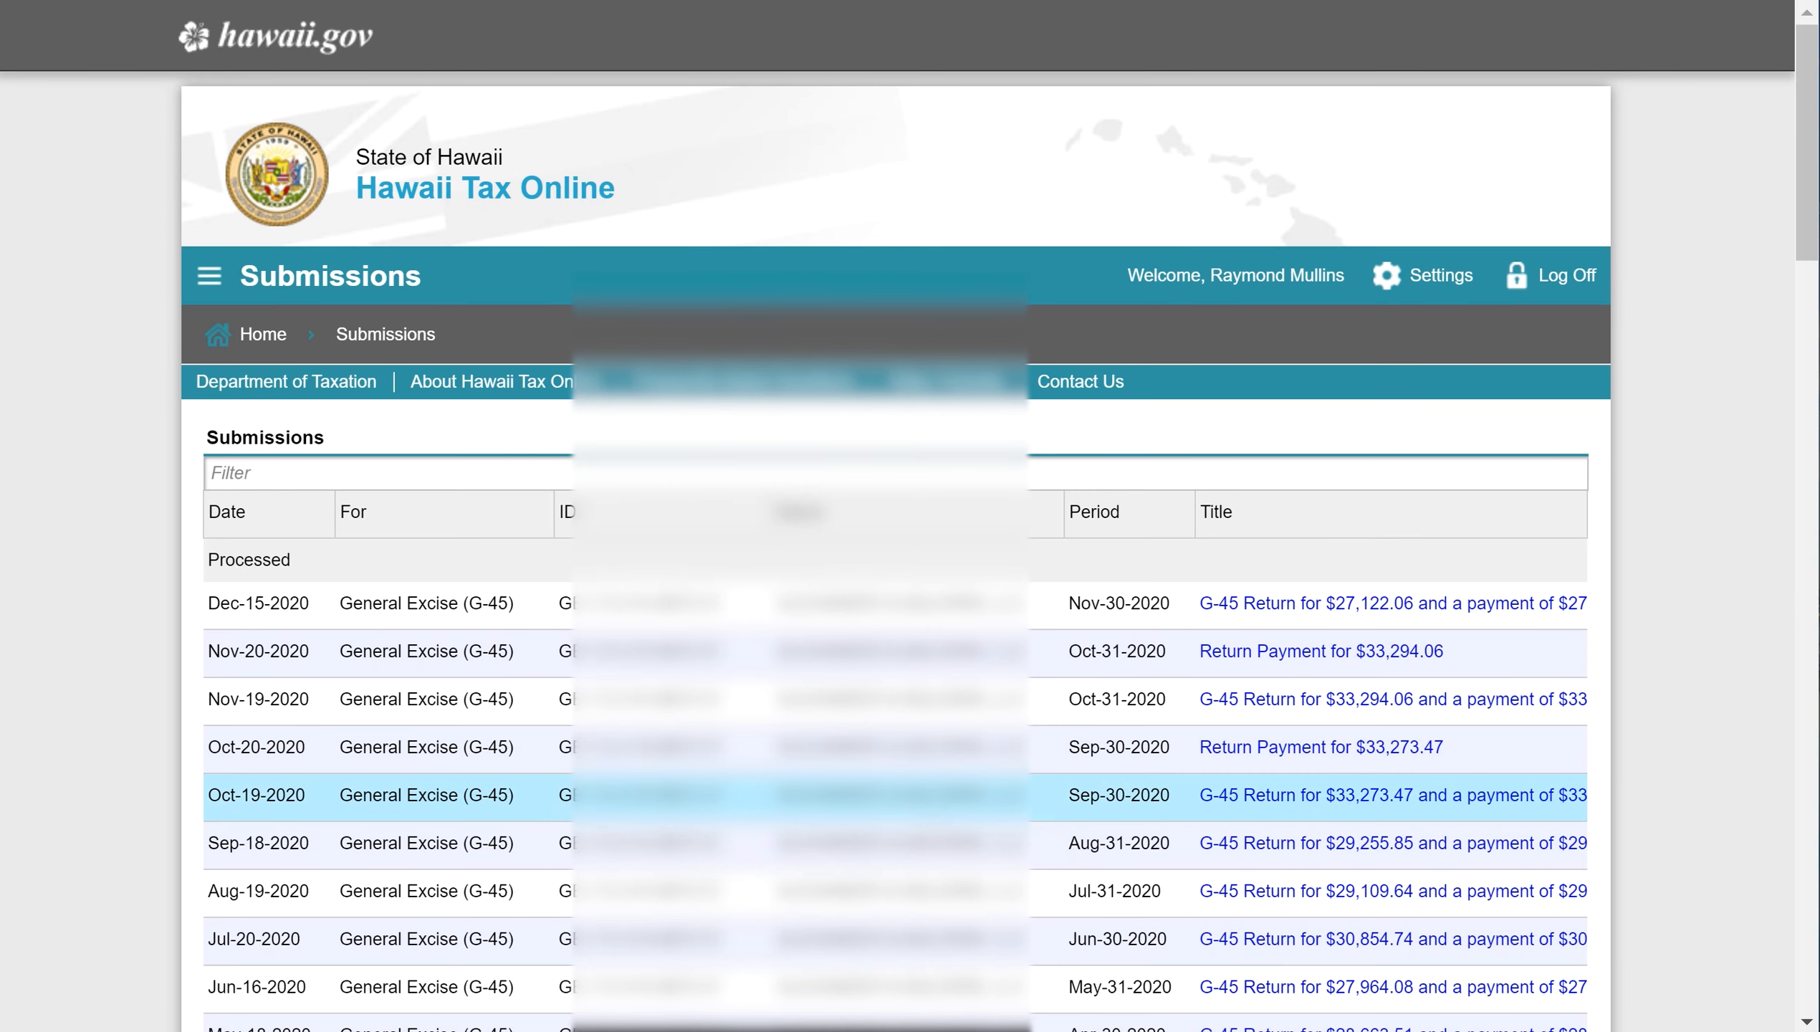
scroll(1110, 822, down, 4)
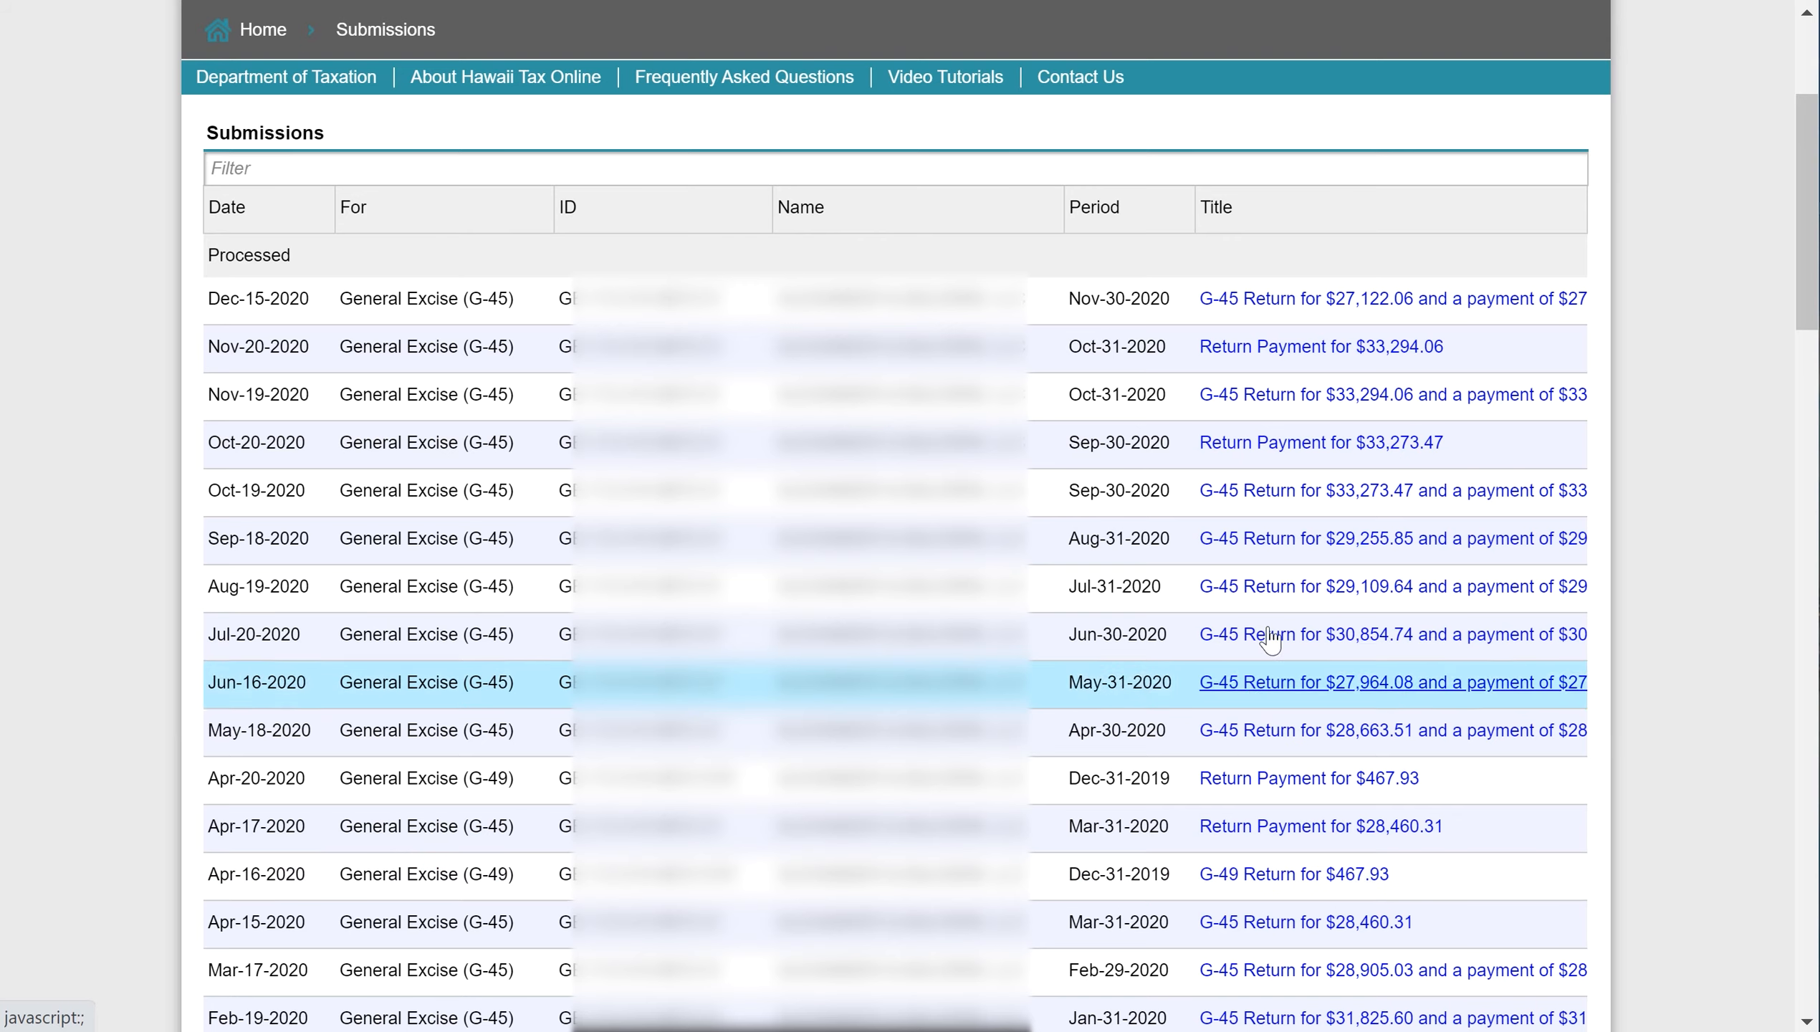
scroll(1188, 763, down, 1)
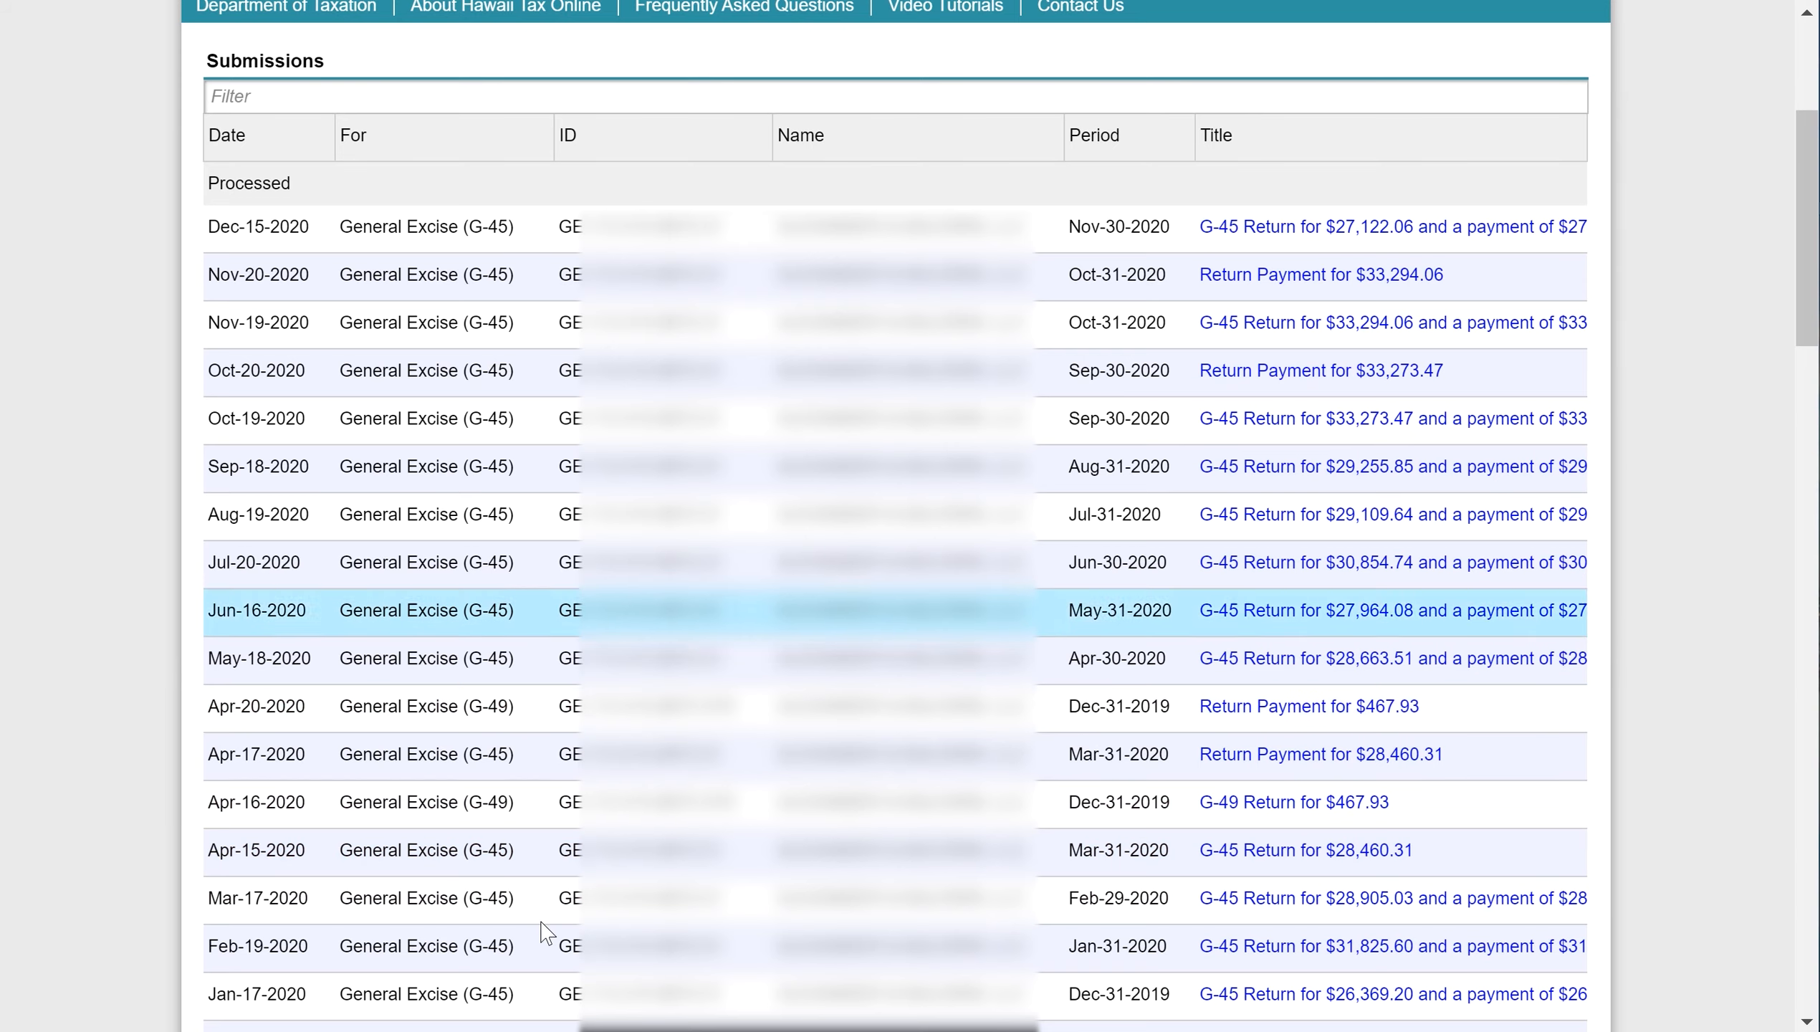
scroll(267, 261, up, 5)
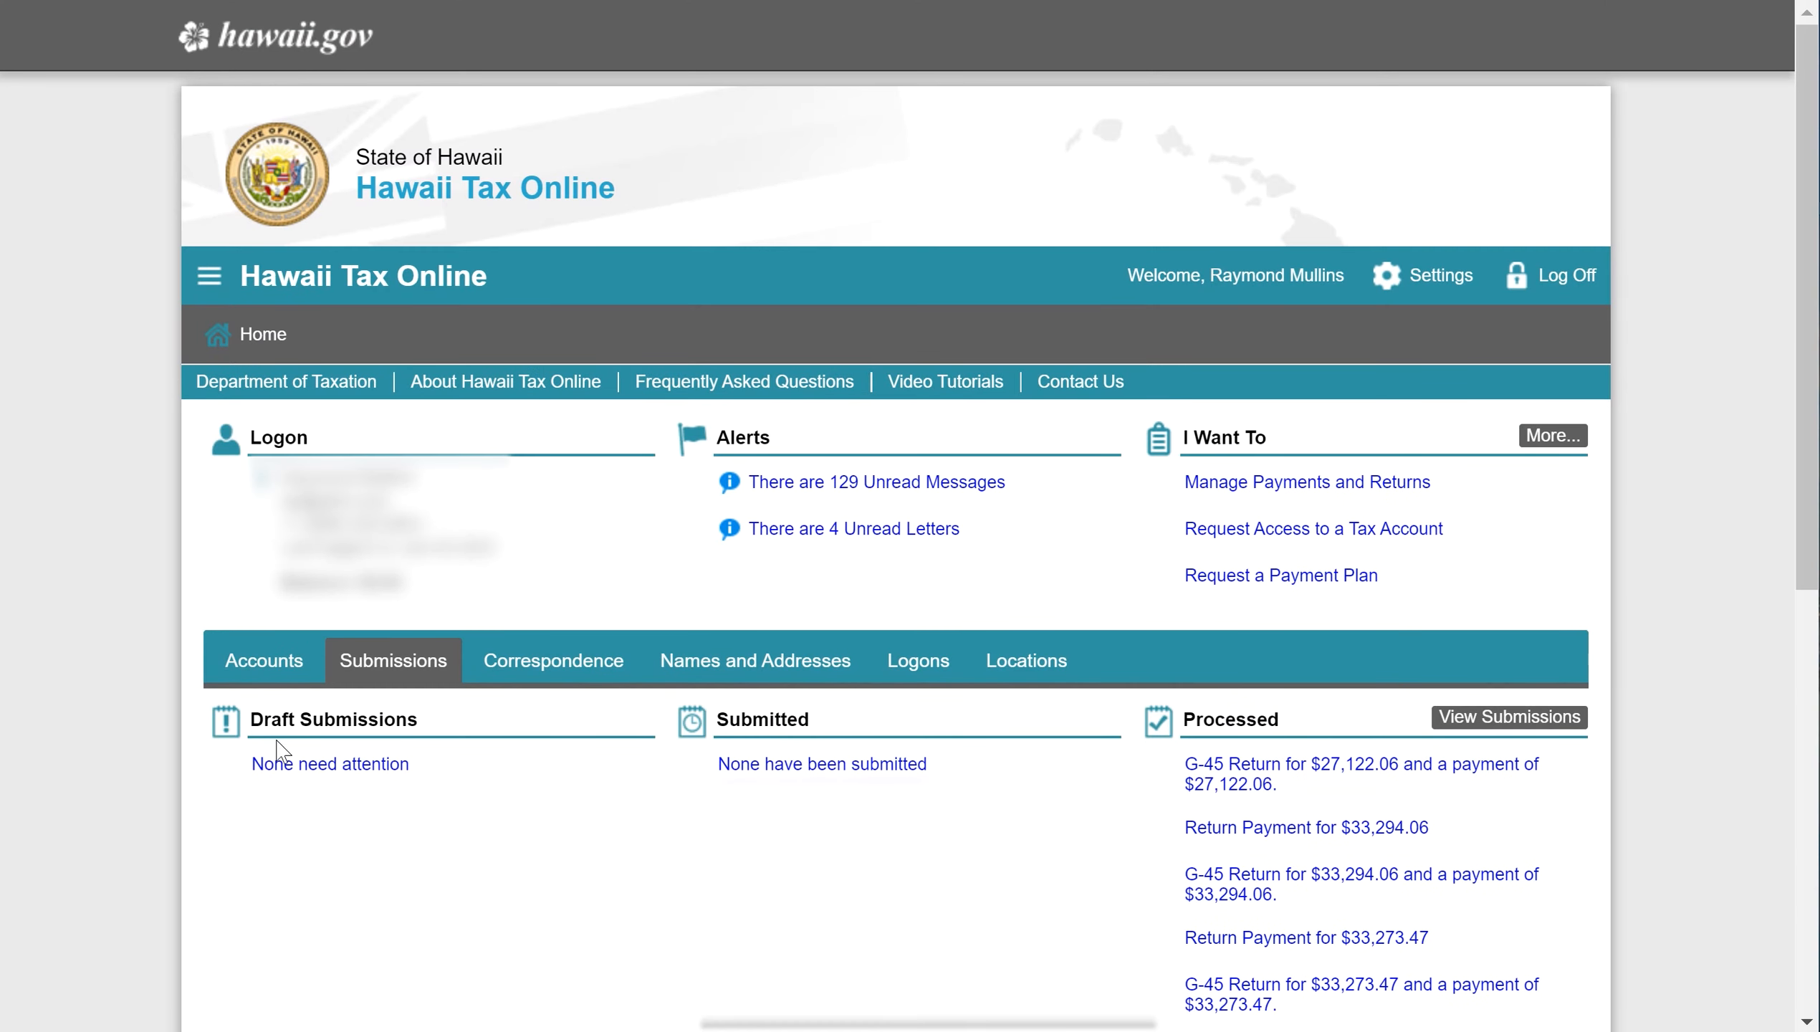
- Check December's revenue and Oahu's 2,816,788.00 net in Excel, then open the General Excise (G-49) account
click(260, 666)
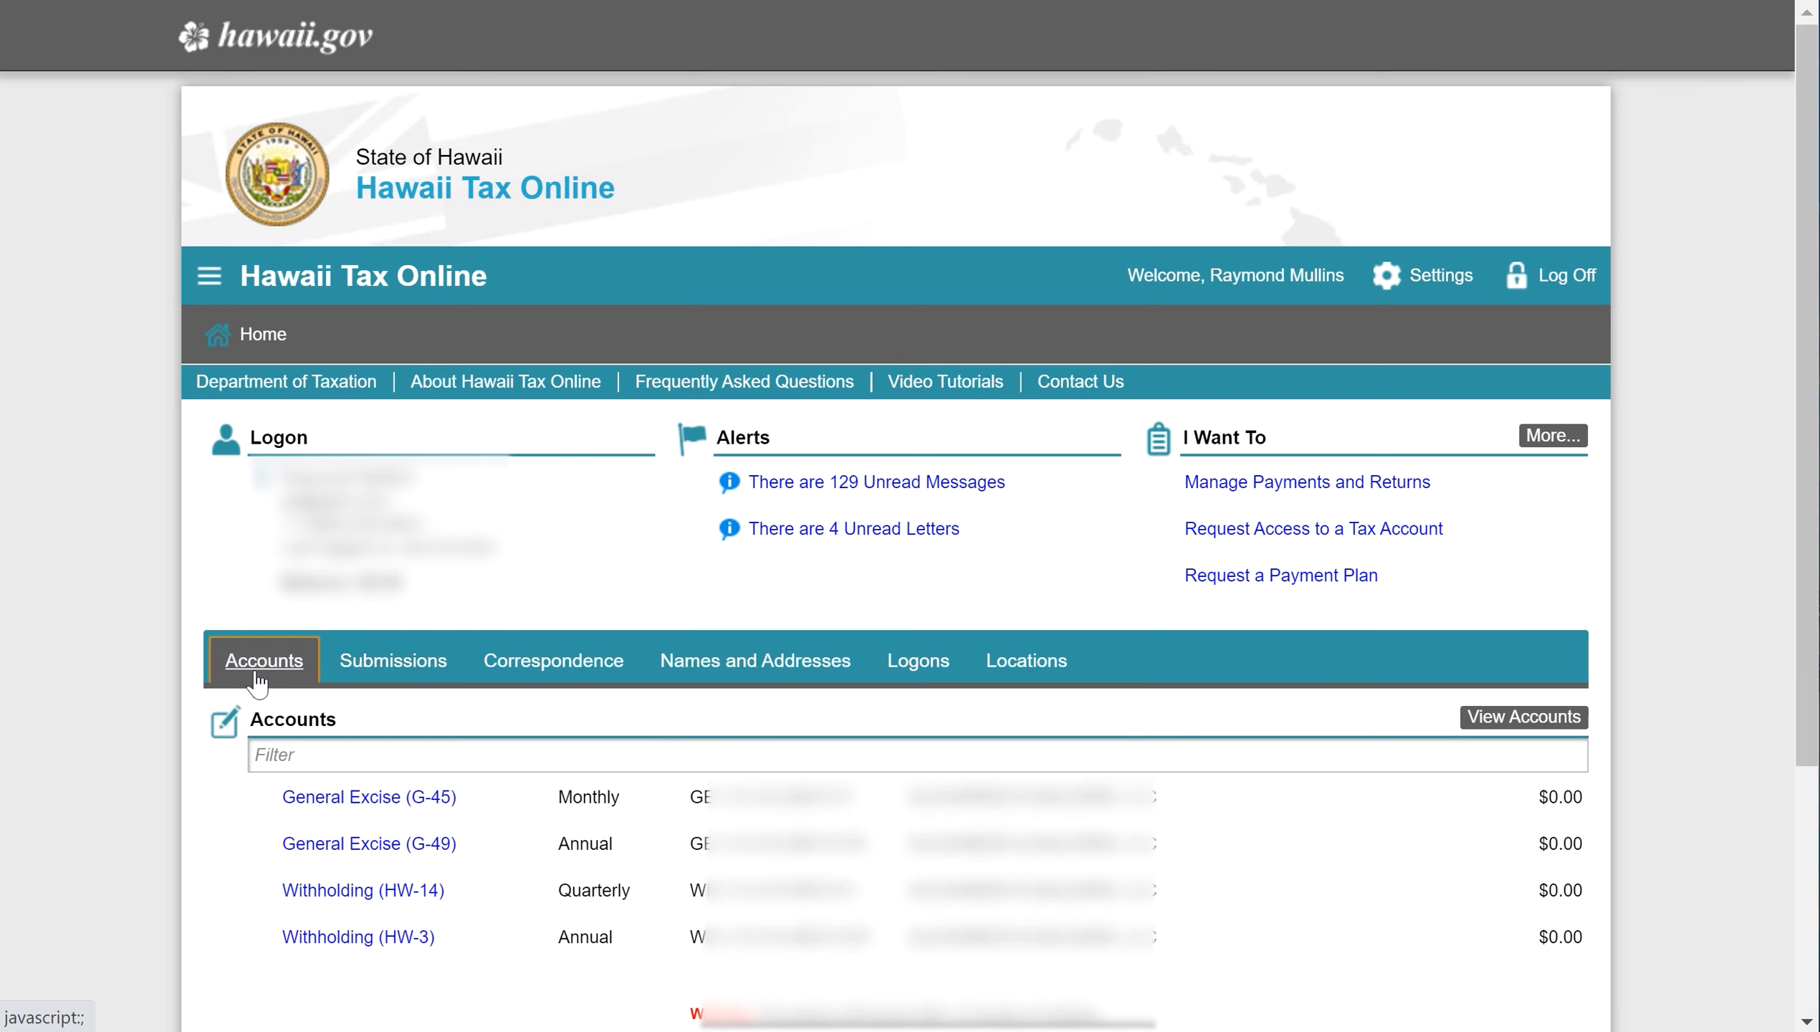
key(alt+Tab)
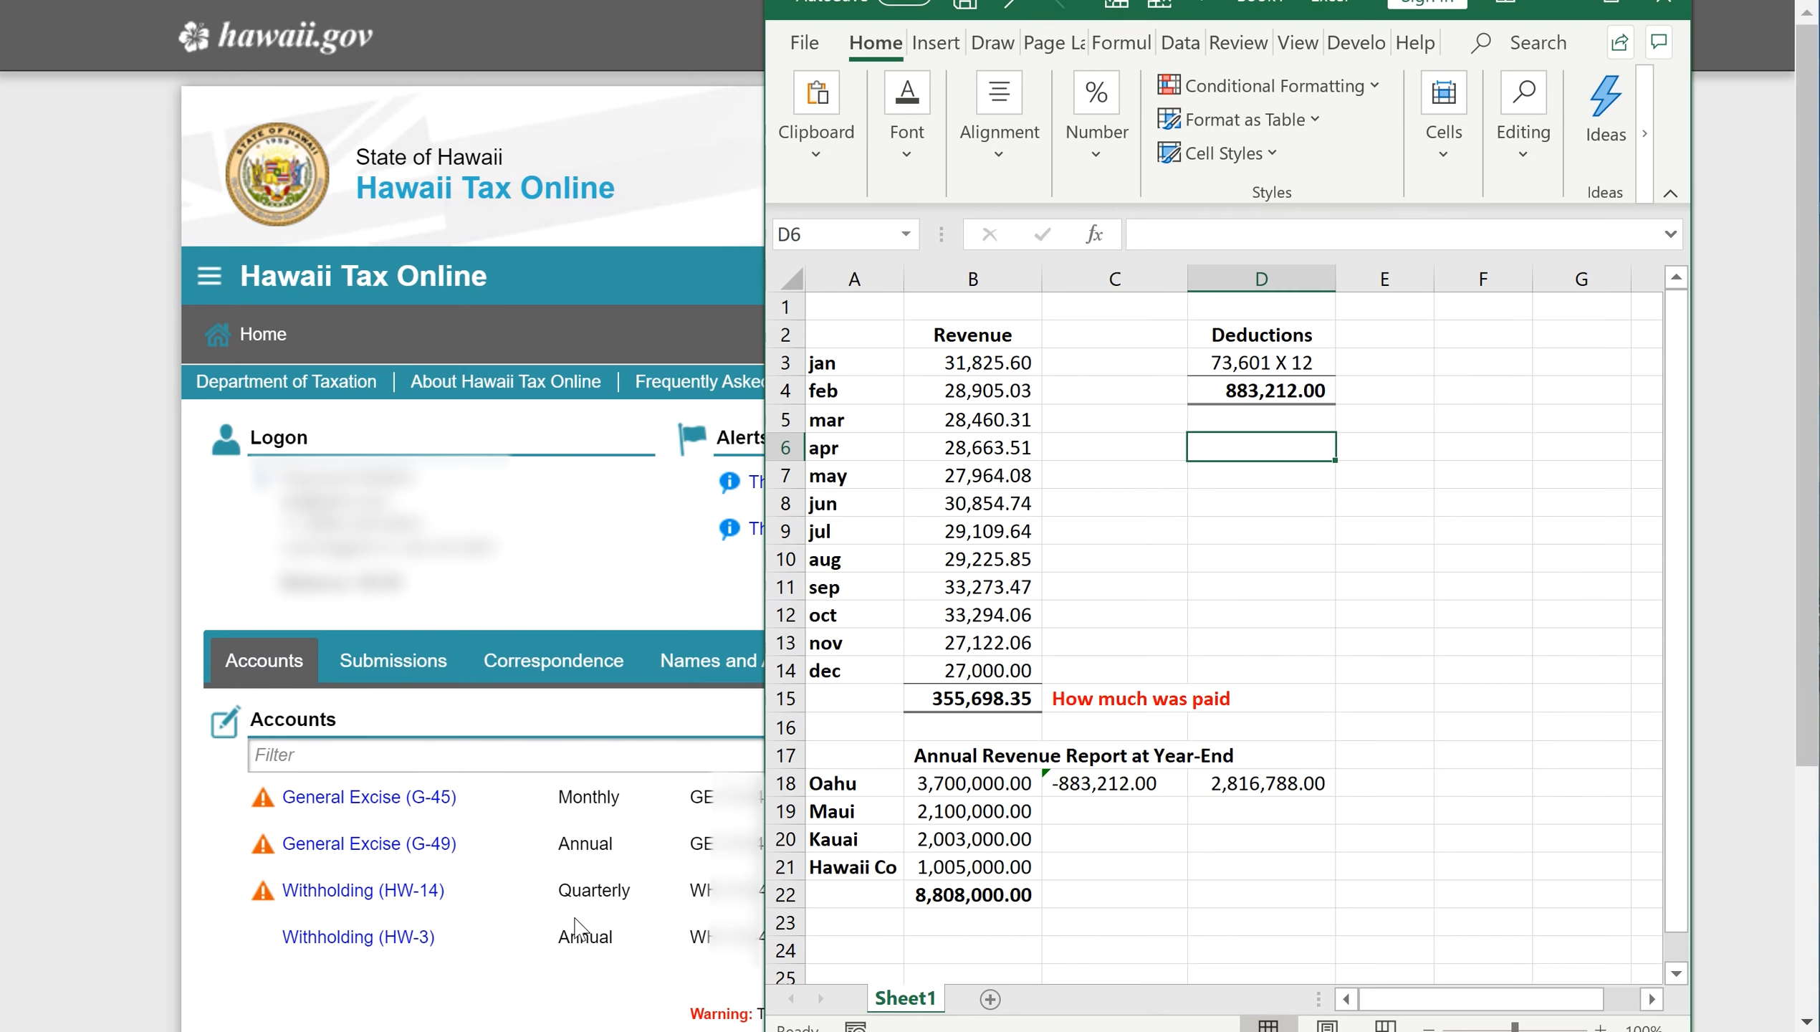
click(986, 669)
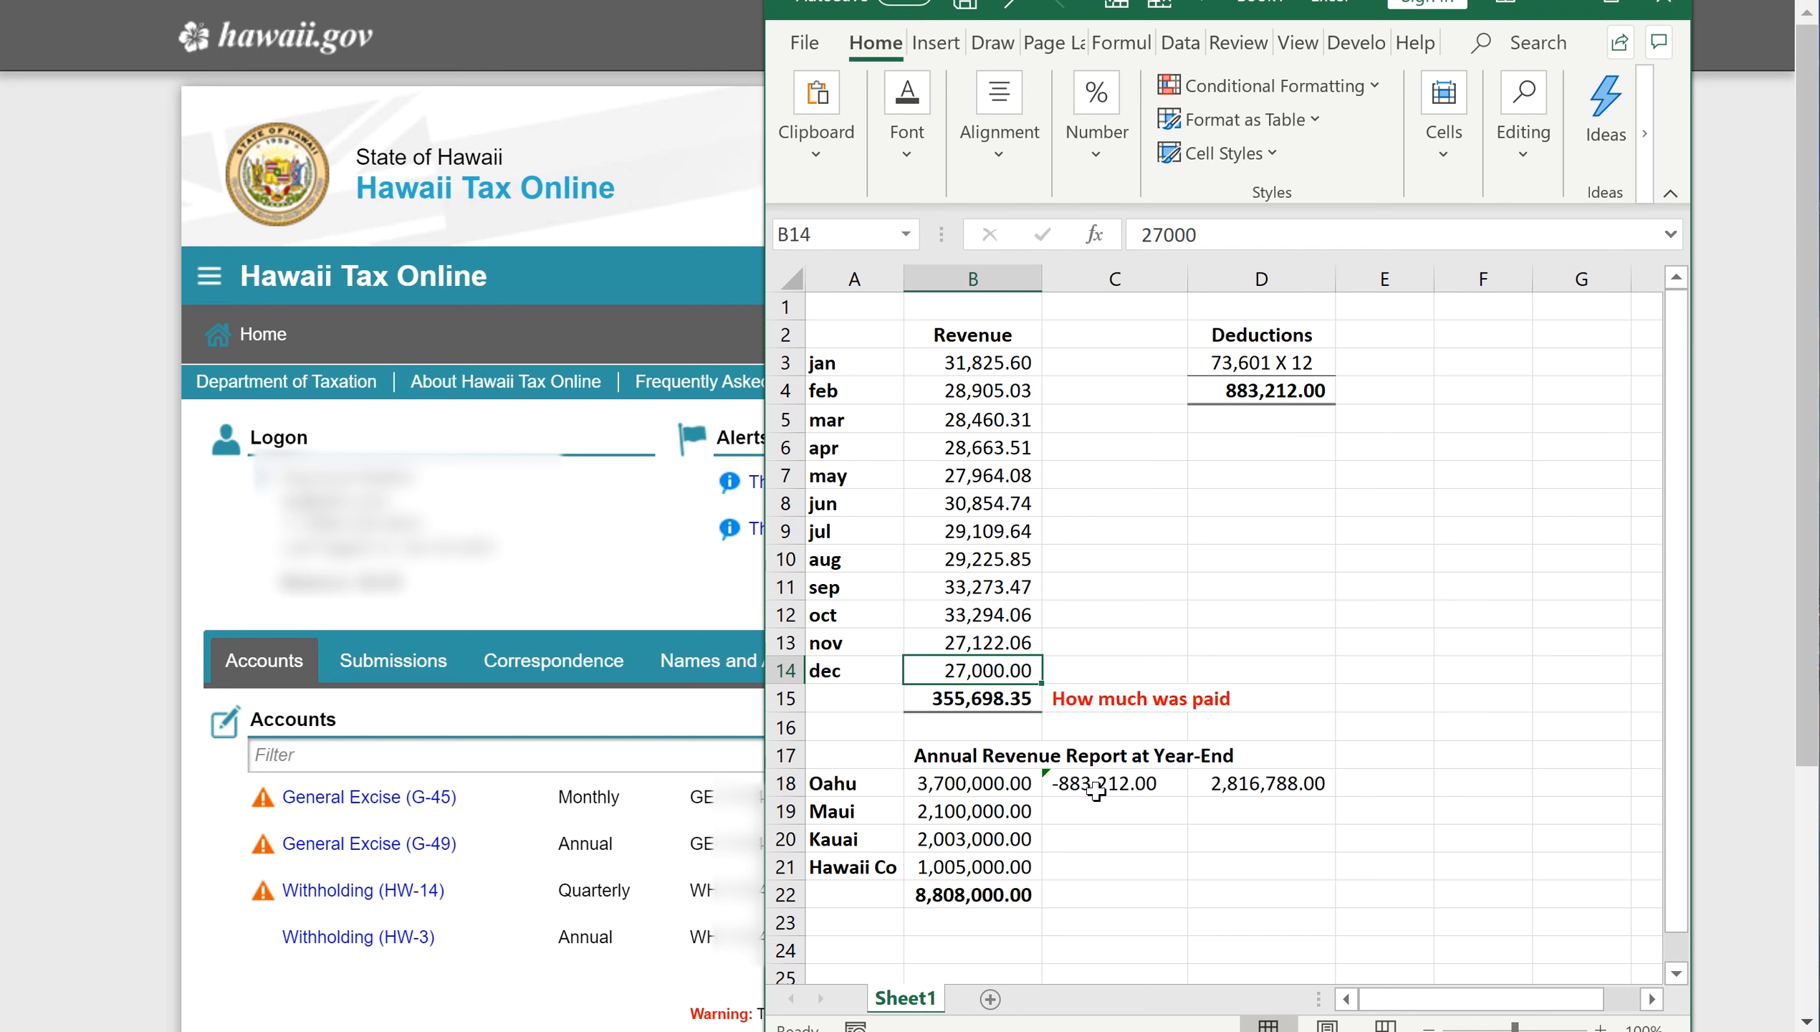
click(1271, 780)
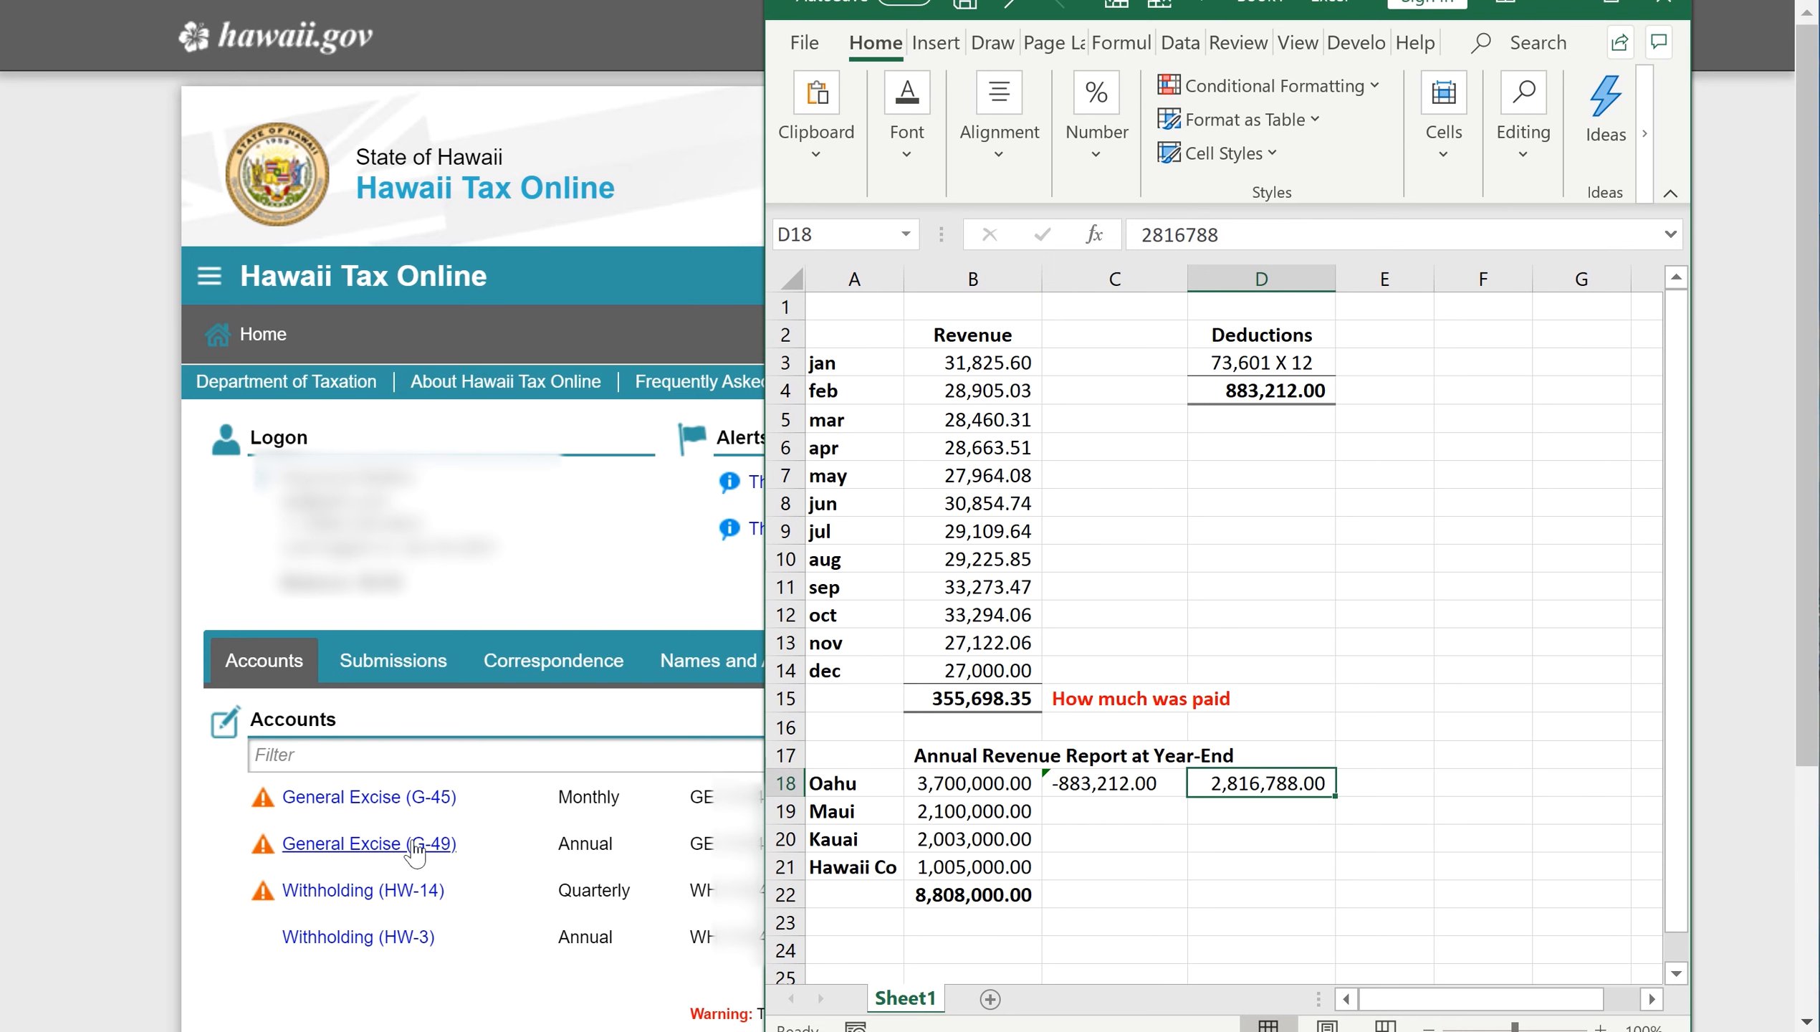
click(358, 847)
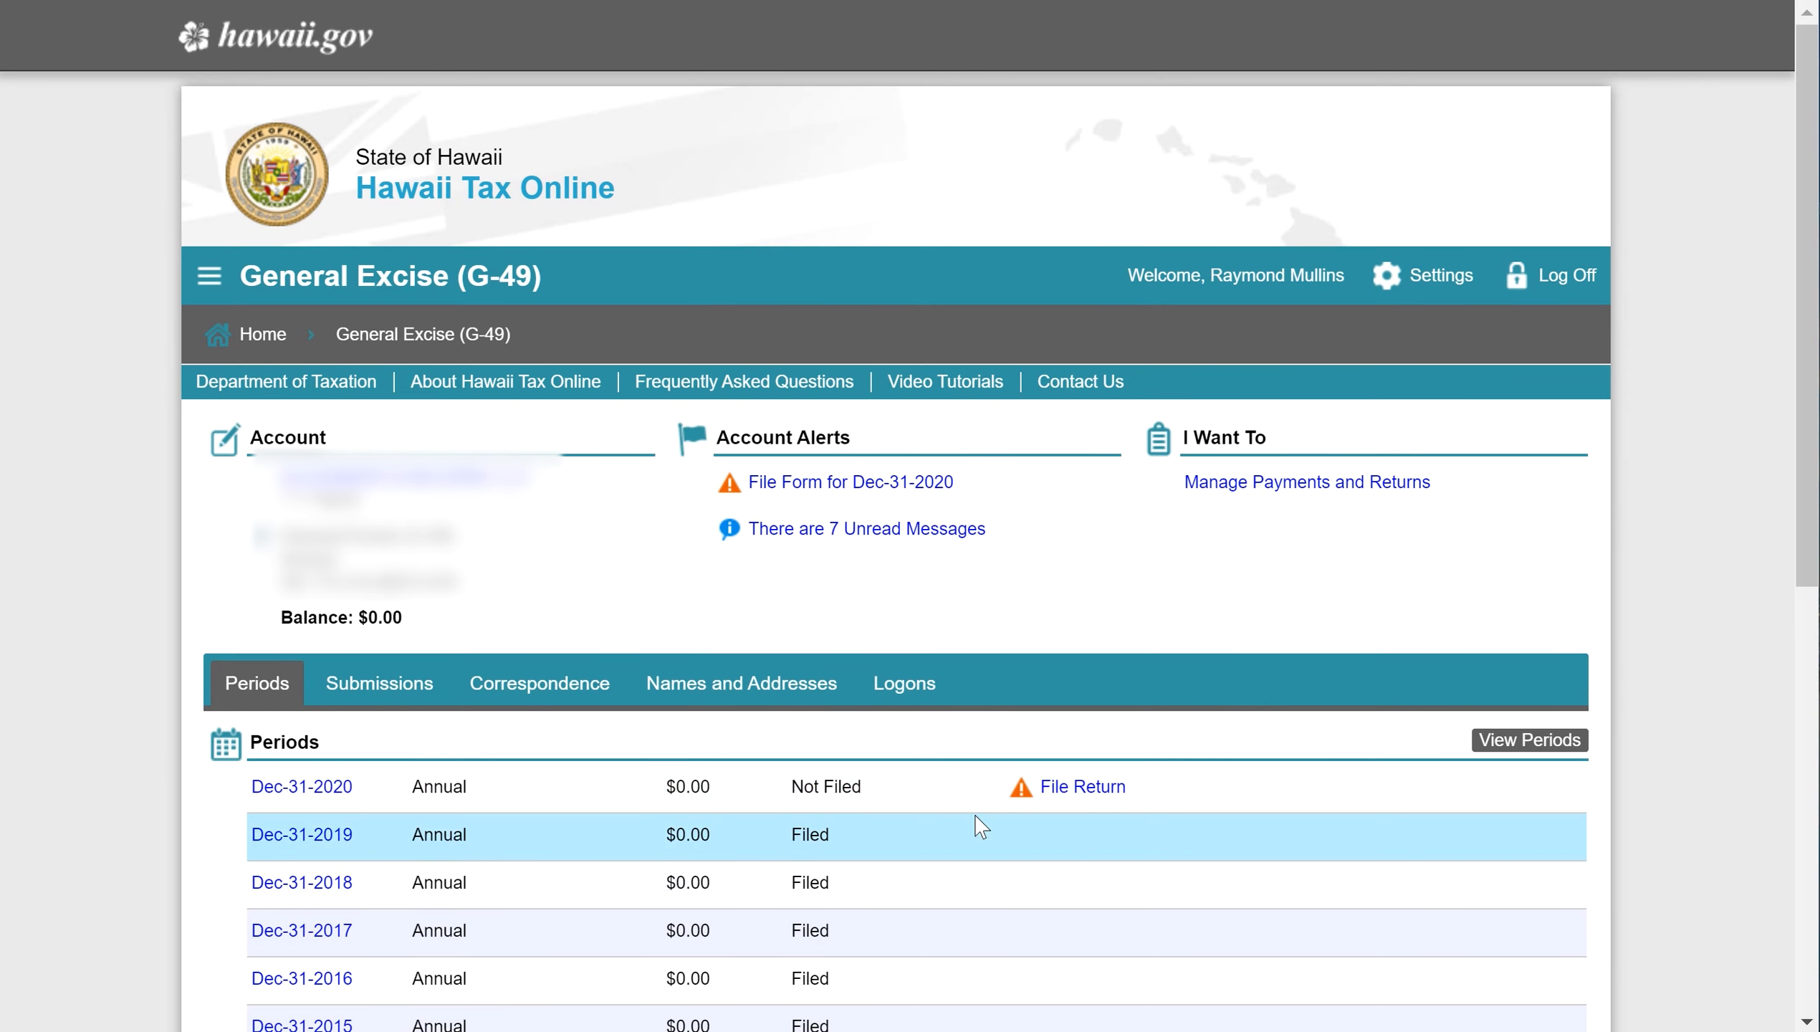
- Start the Dec-31-2020 G-49 annual return and continue past its introduction page
click(1082, 786)
scroll(716, 682, down, 3)
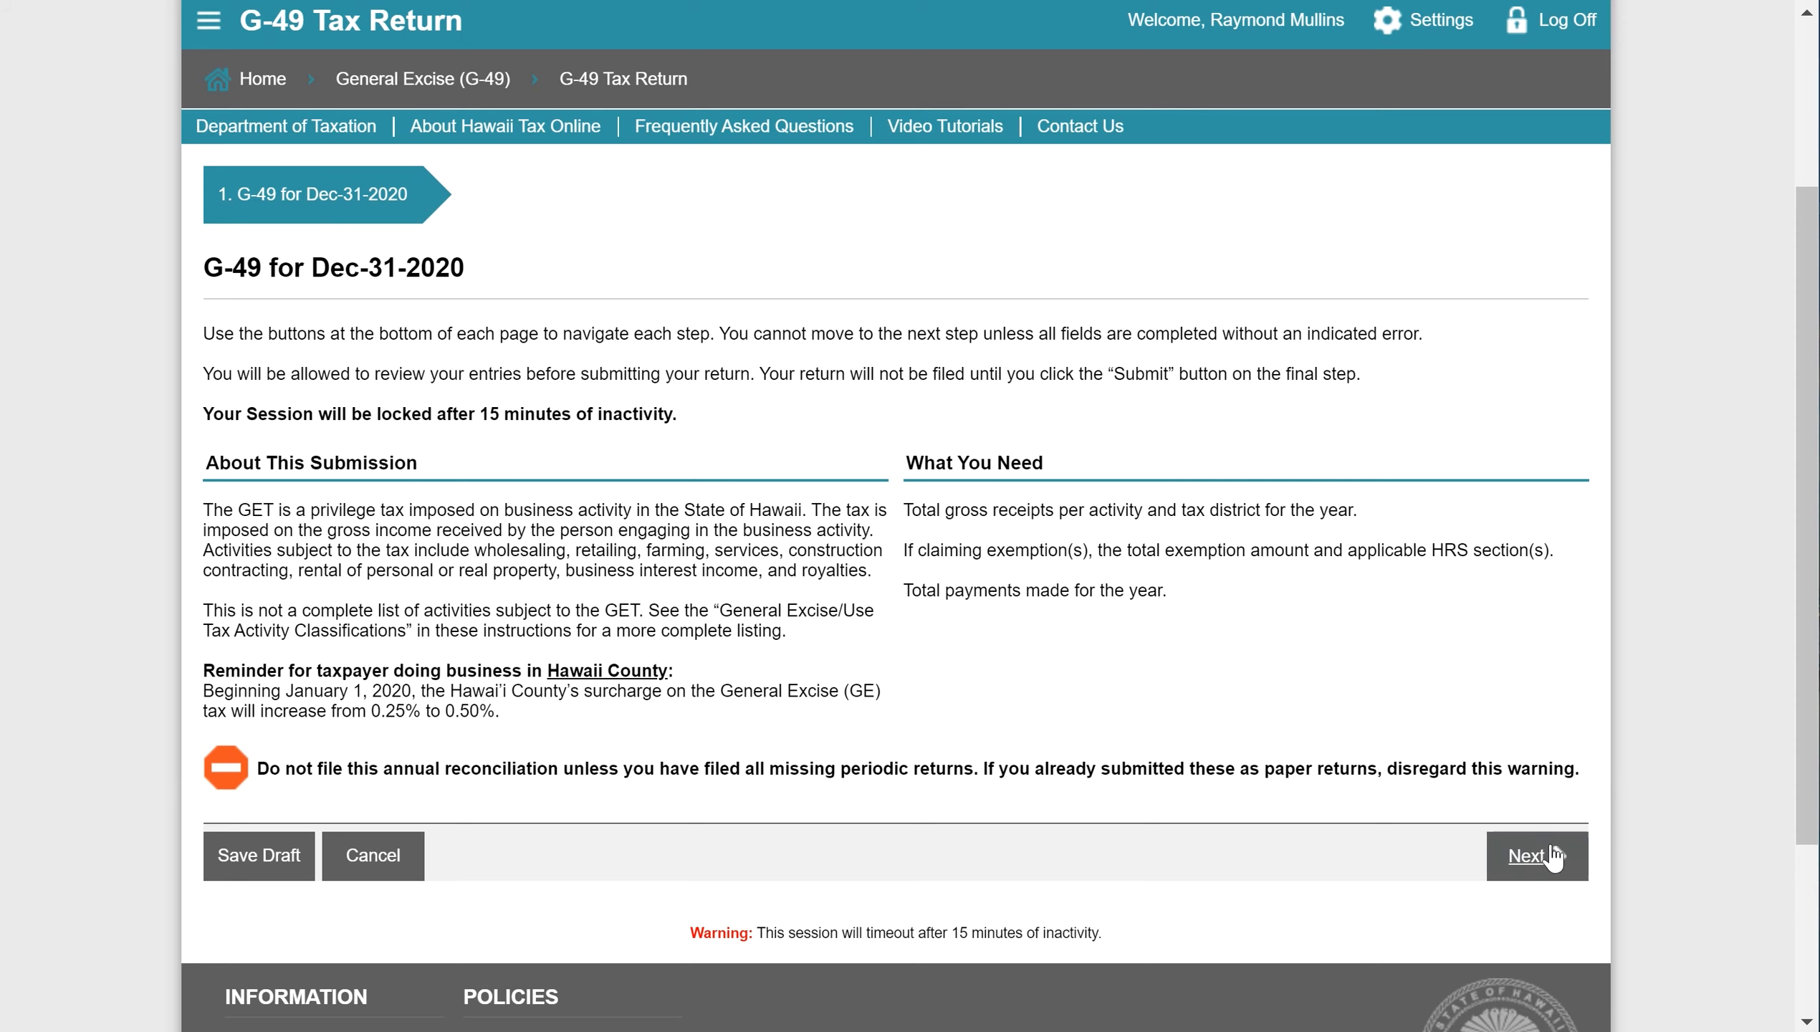
click(1537, 877)
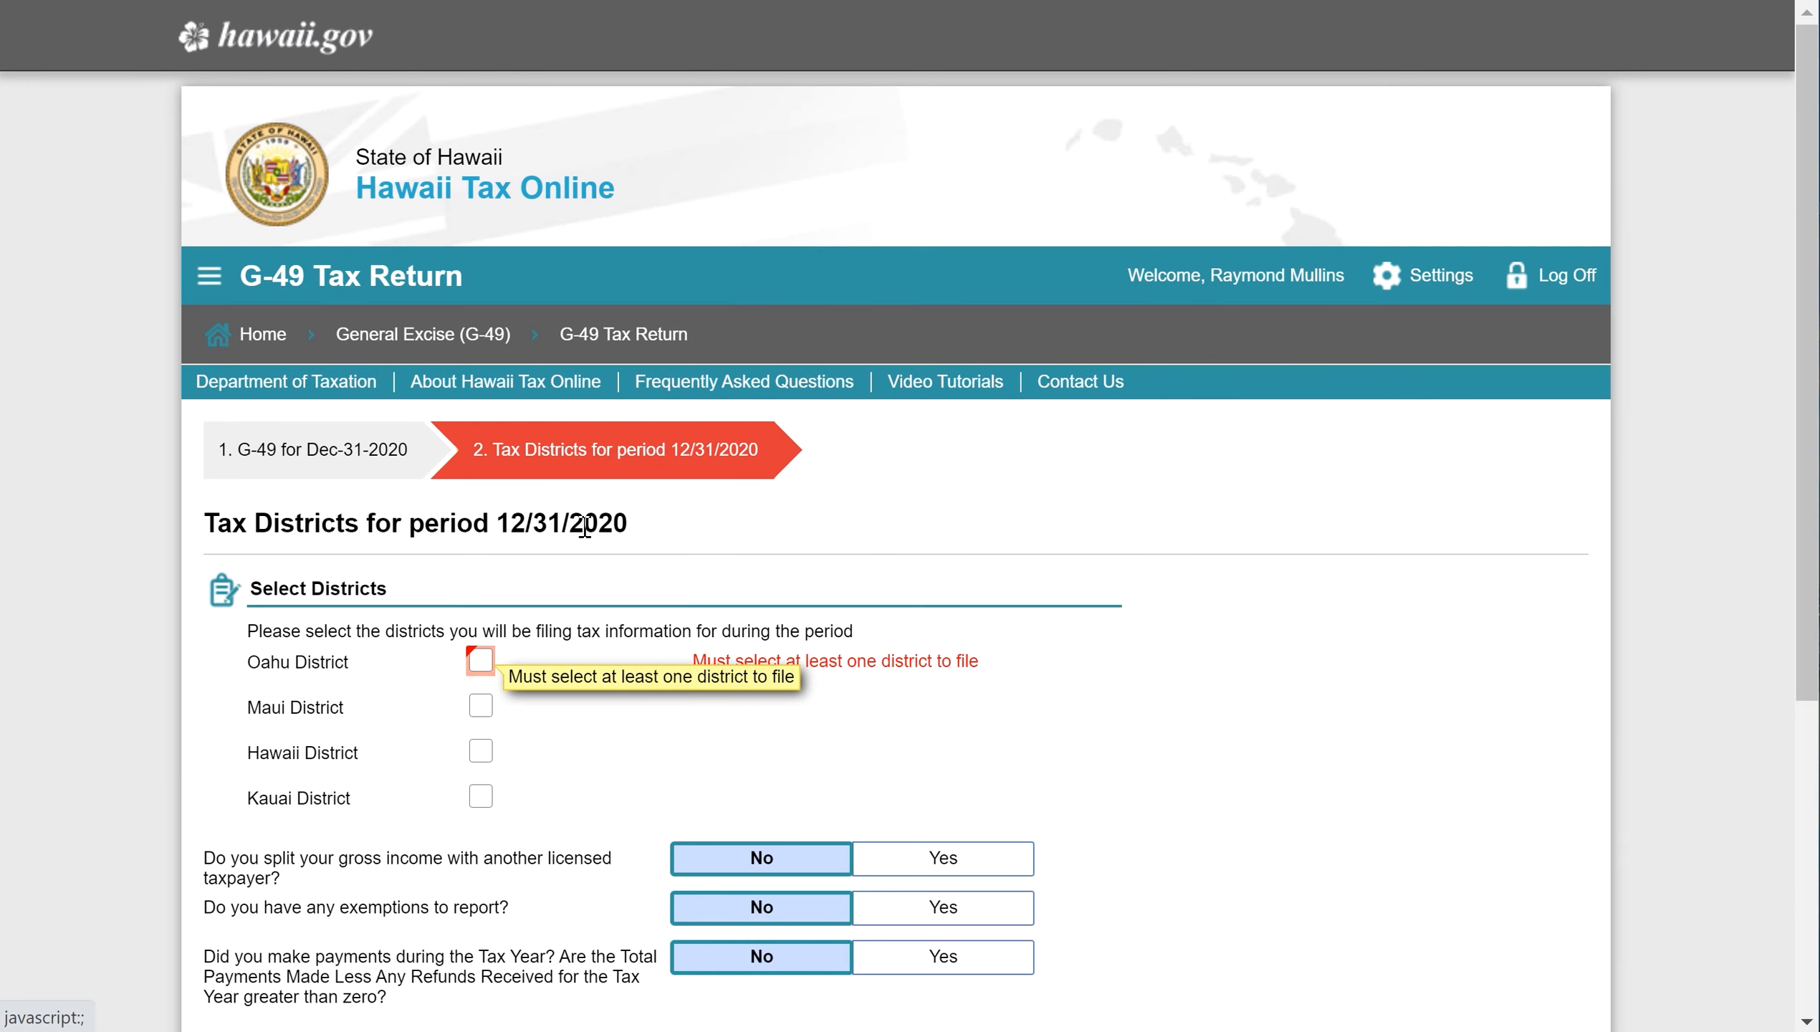
- Select the Oahu, Maui, Hawaii and Kauai districts and answer Yes to exemptions
click(480, 660)
click(480, 708)
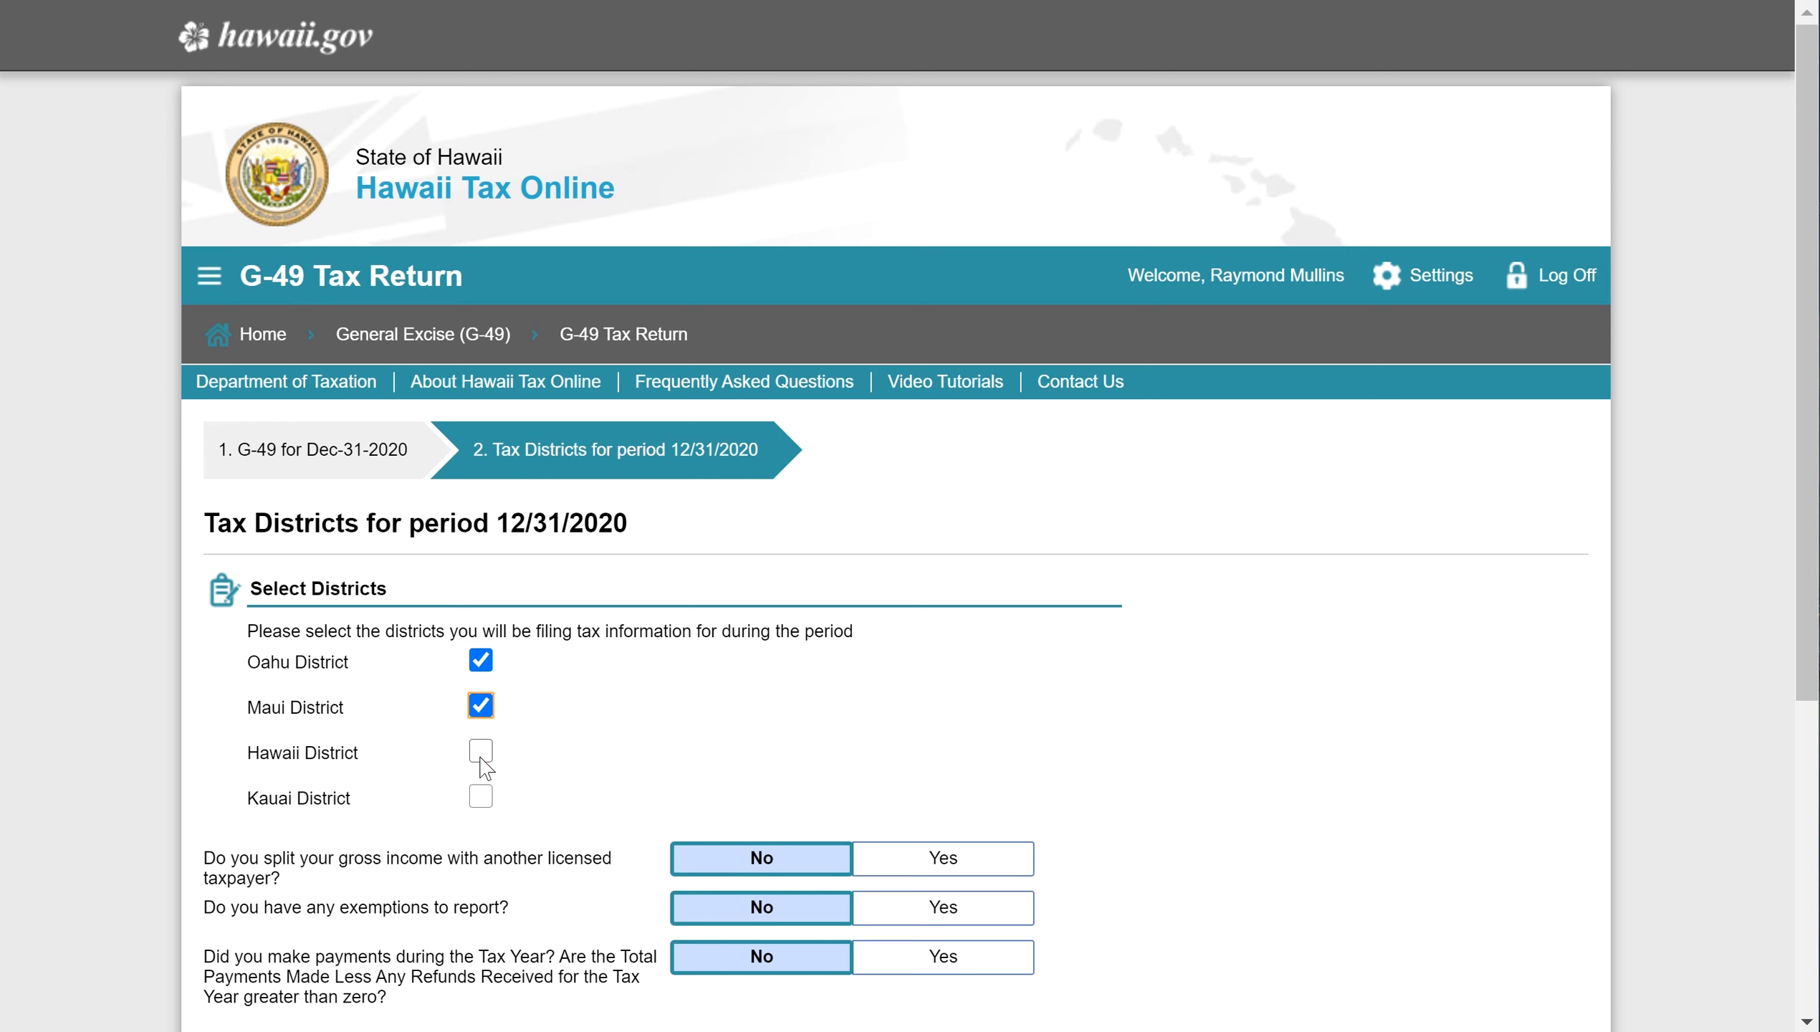
click(481, 756)
click(480, 796)
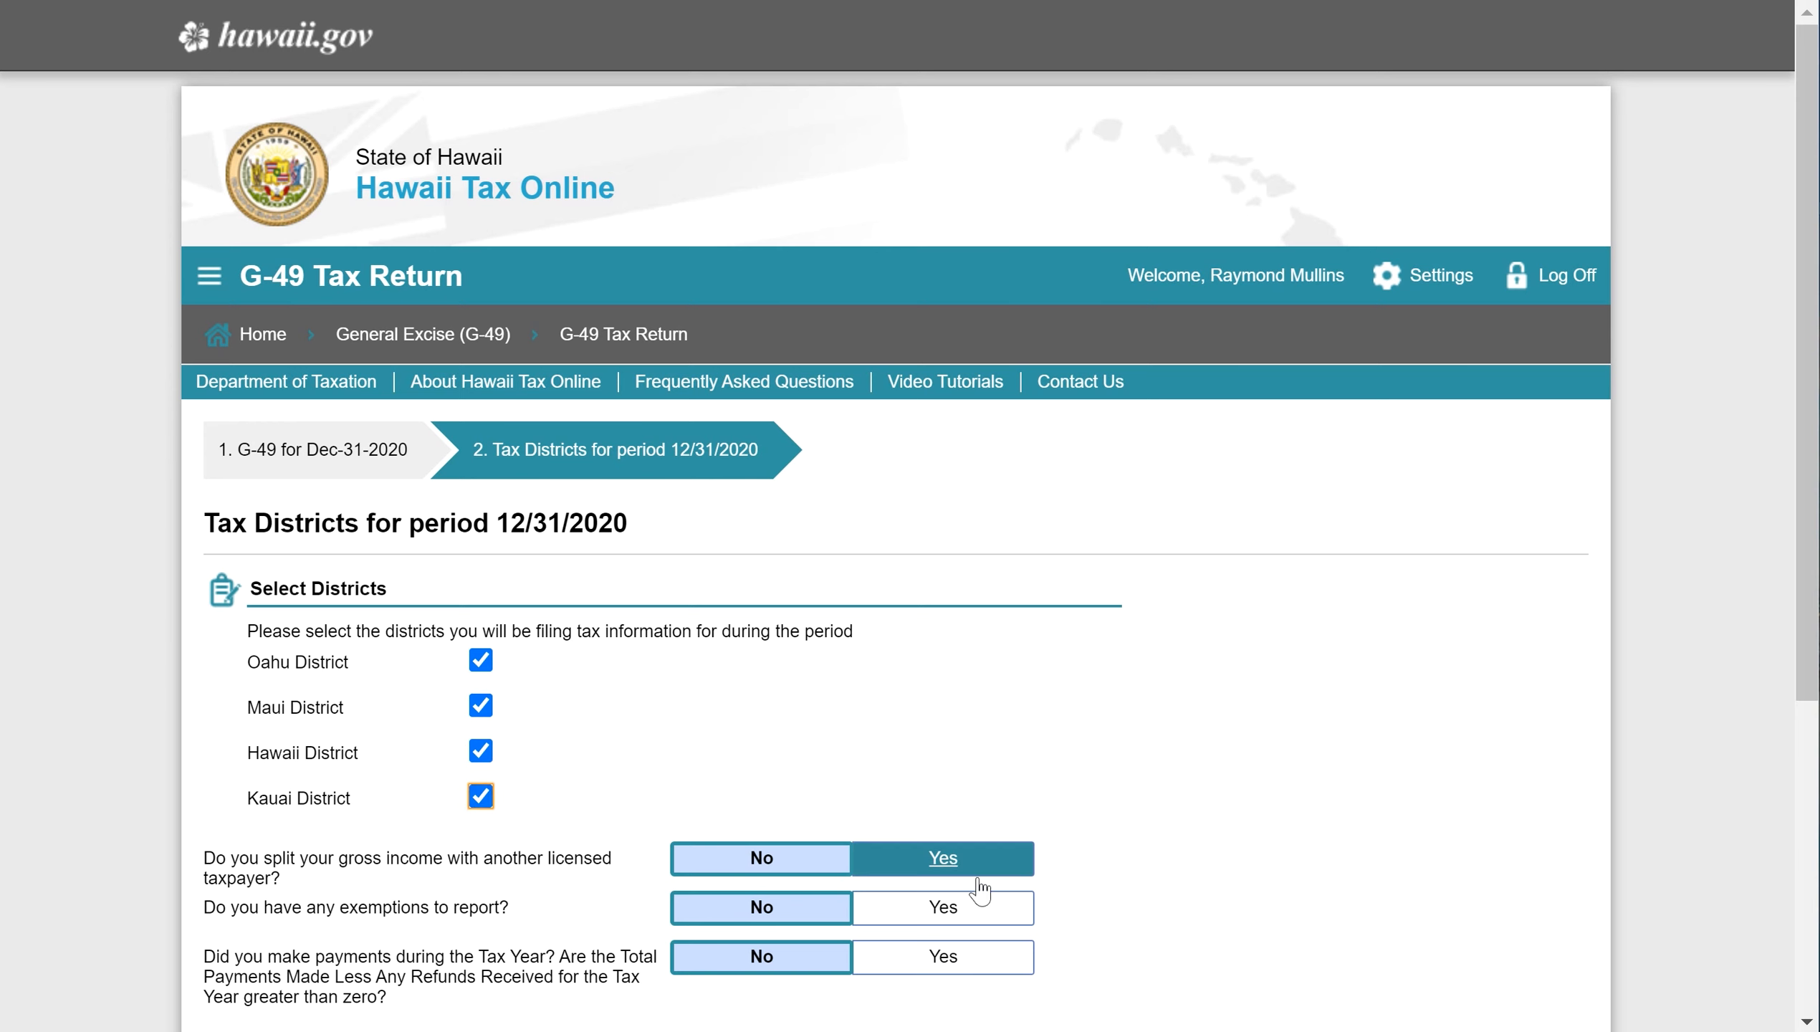
click(951, 909)
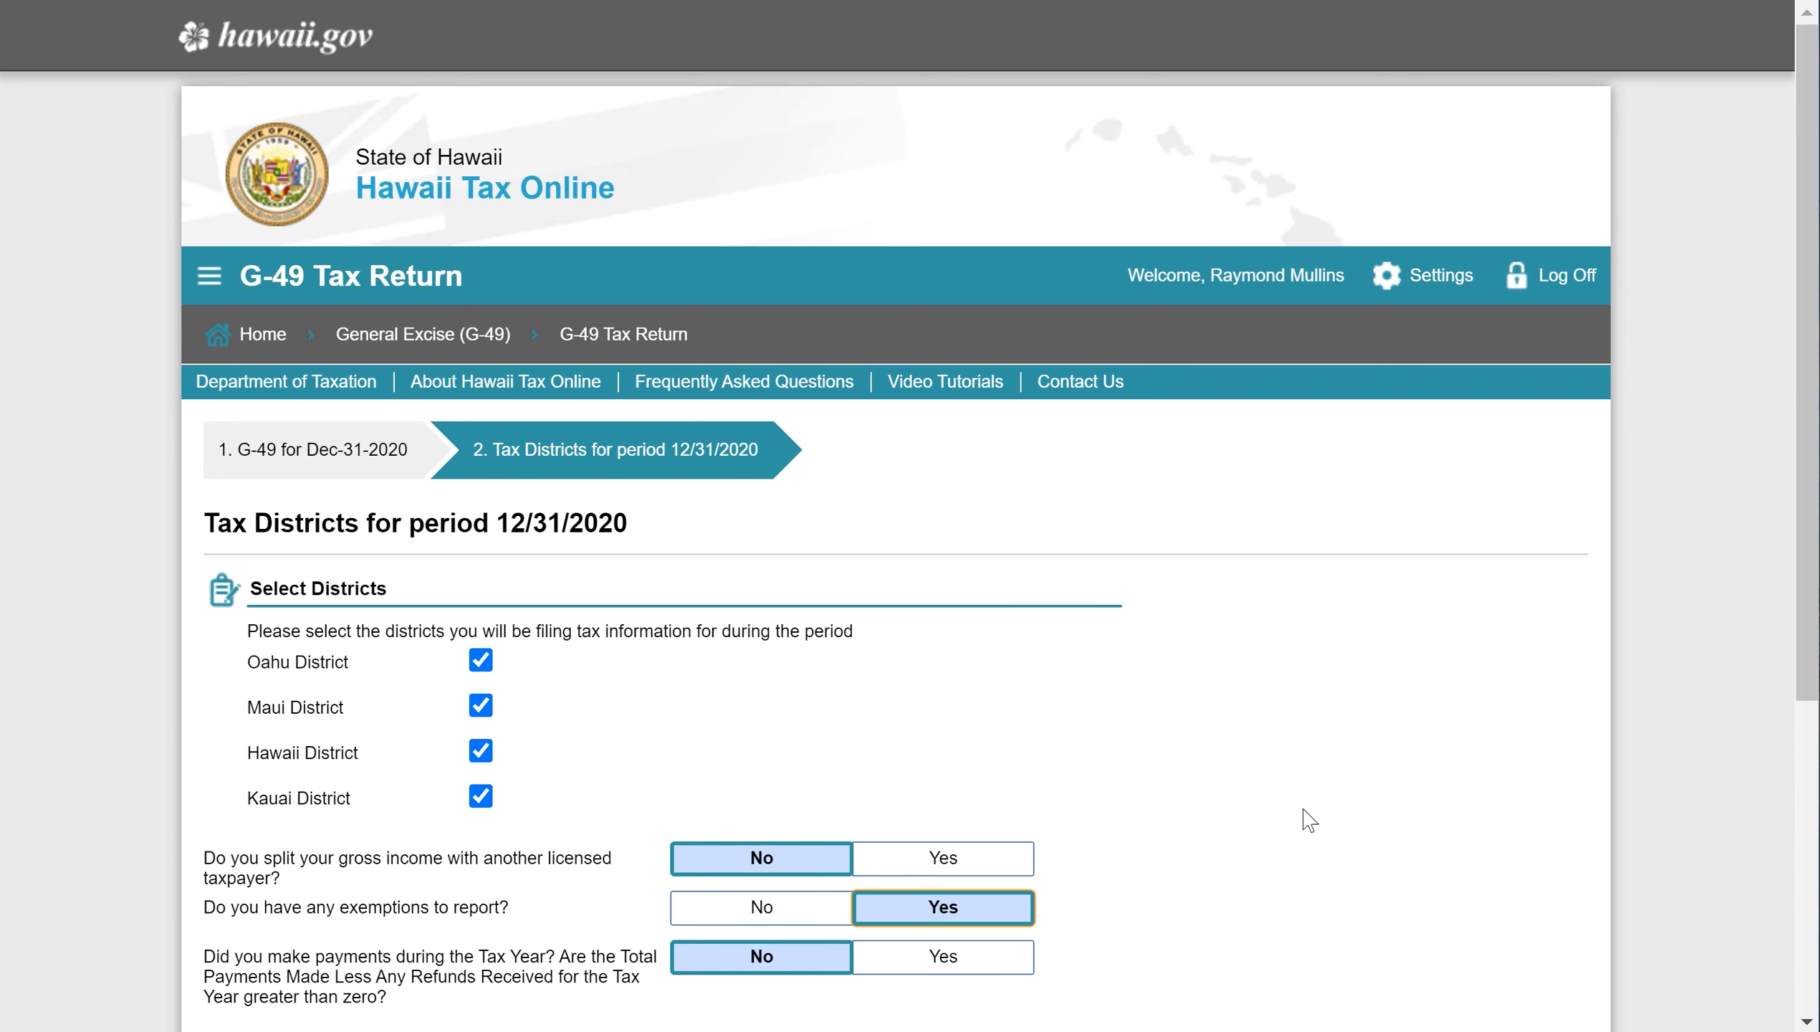
scroll(1299, 813, down, 2)
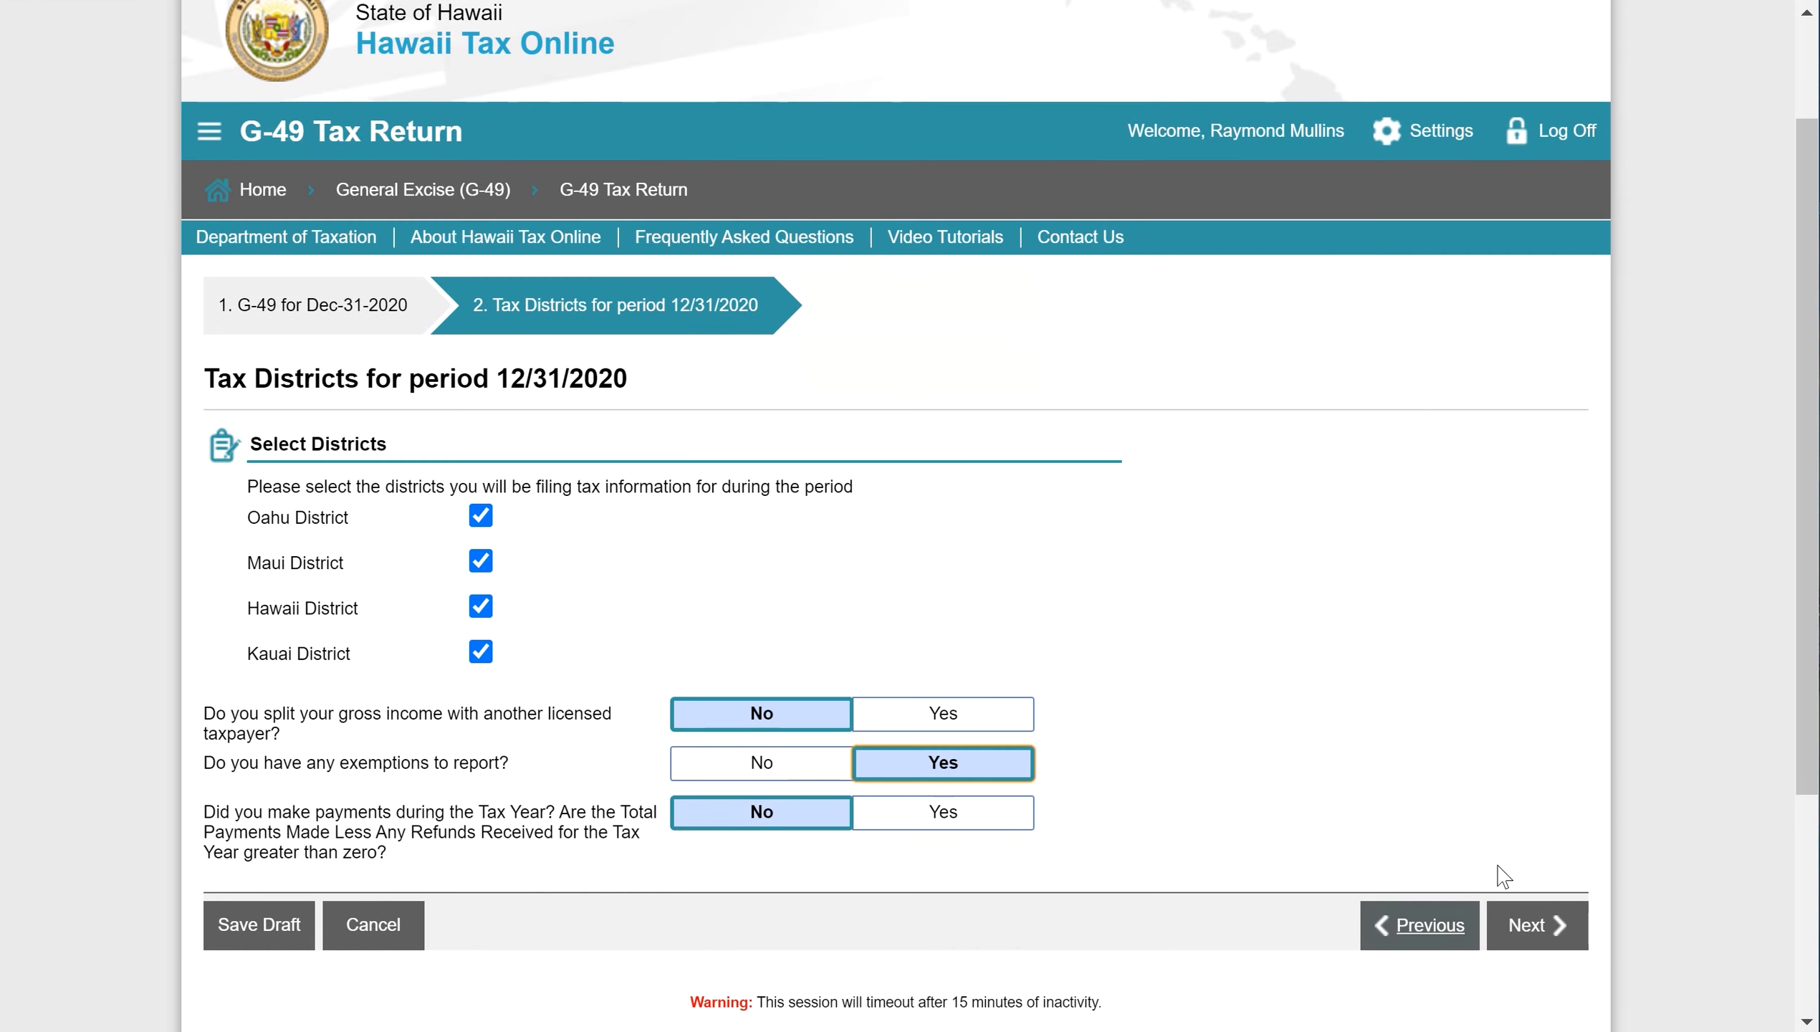
click(1516, 917)
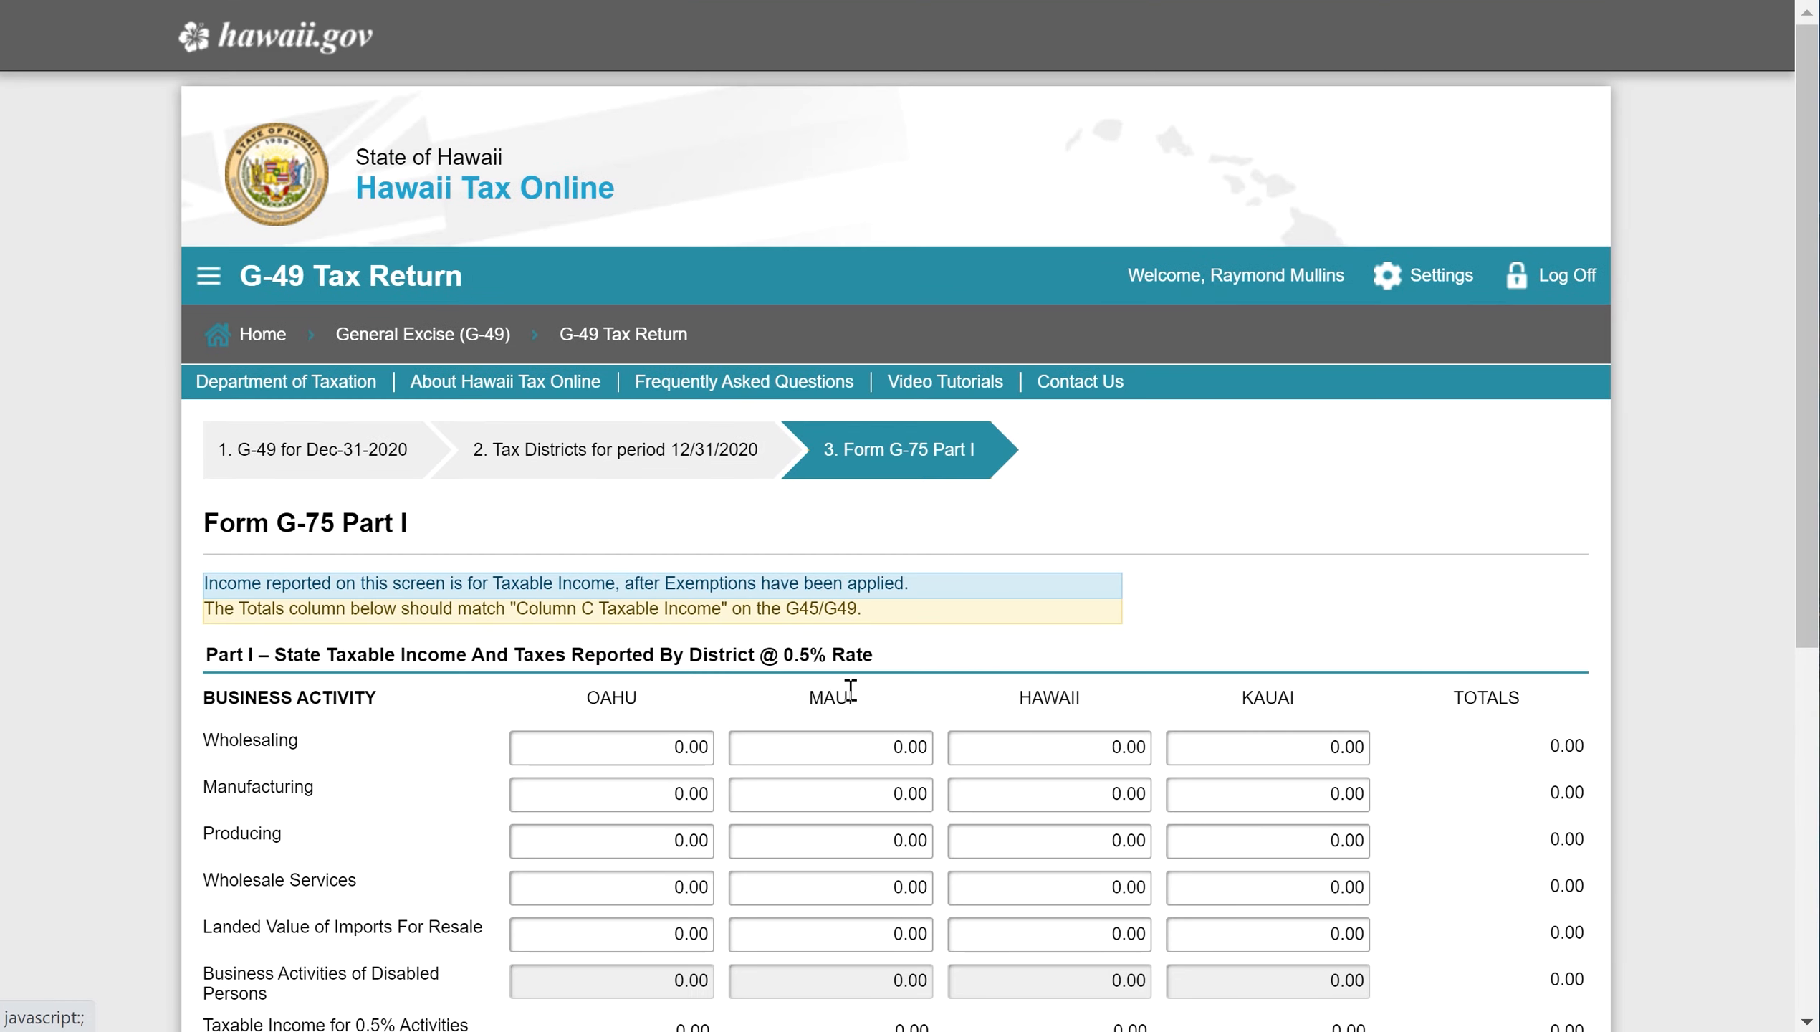
- Pass Form G-75 Part I with no entries and select the Oahu and Kauai Other Rentals fields in Part II
scroll(462, 822, down, 1)
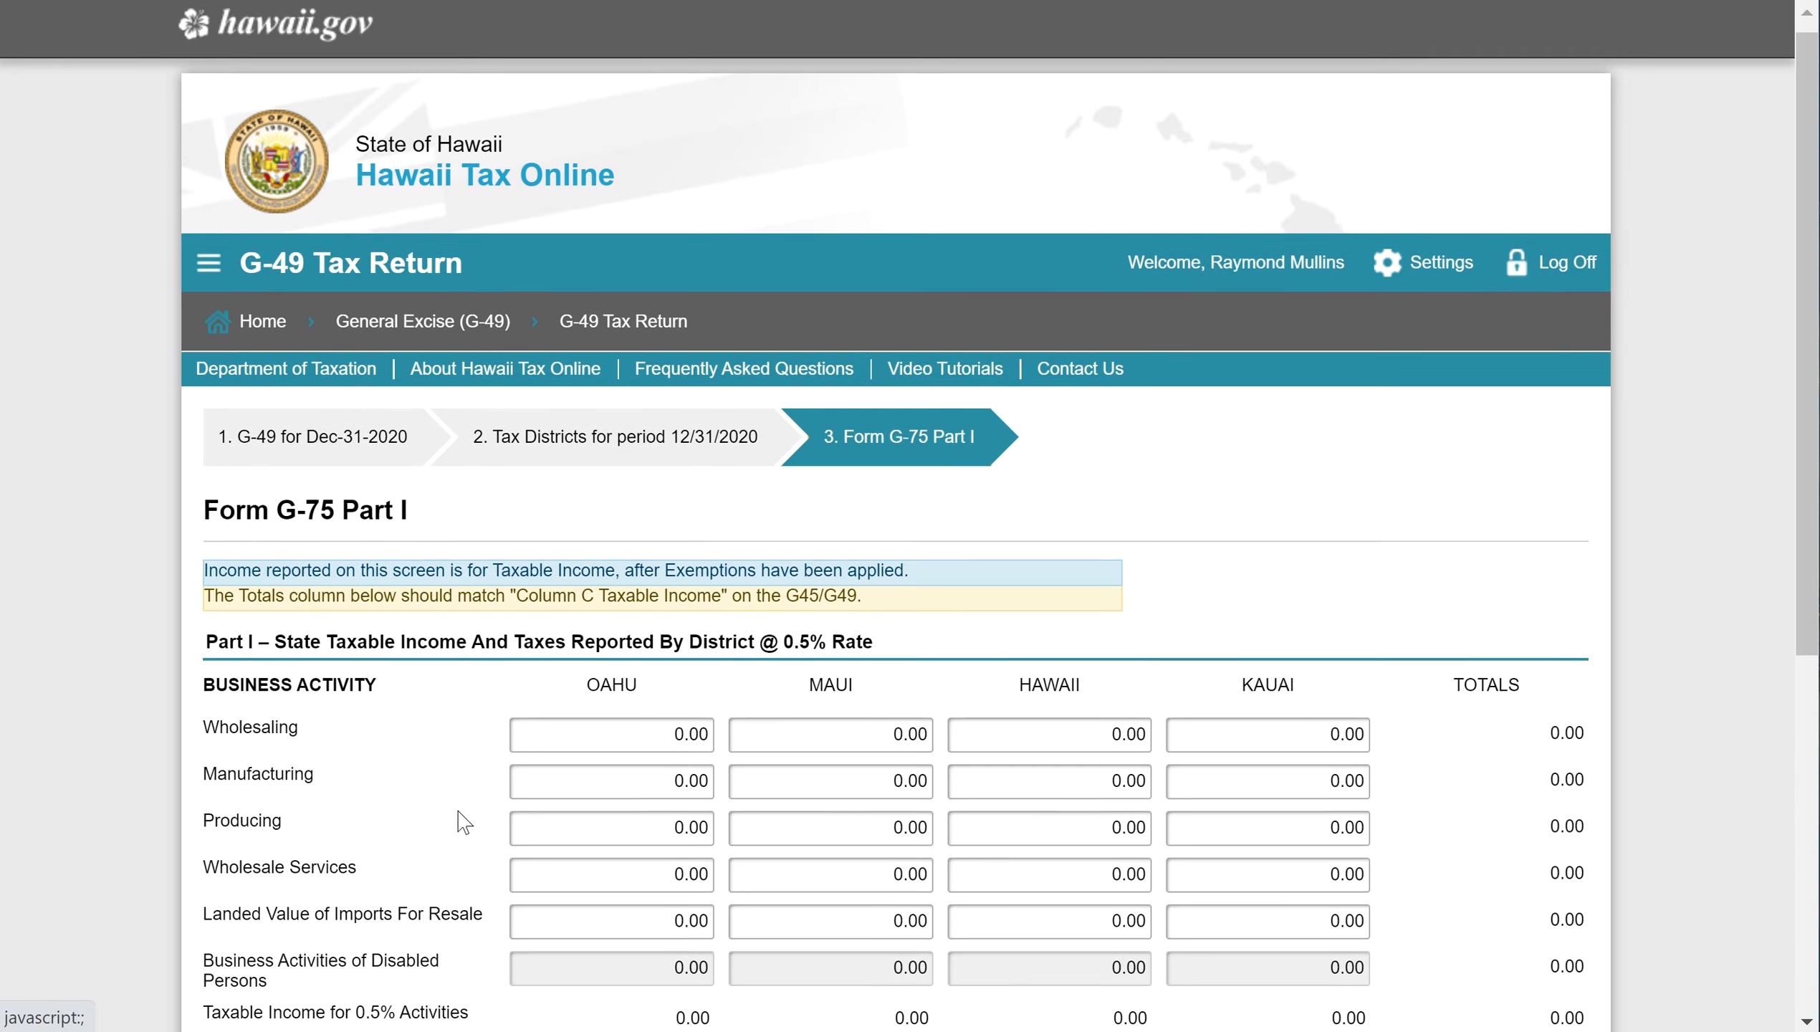
scroll(462, 821, down, 3)
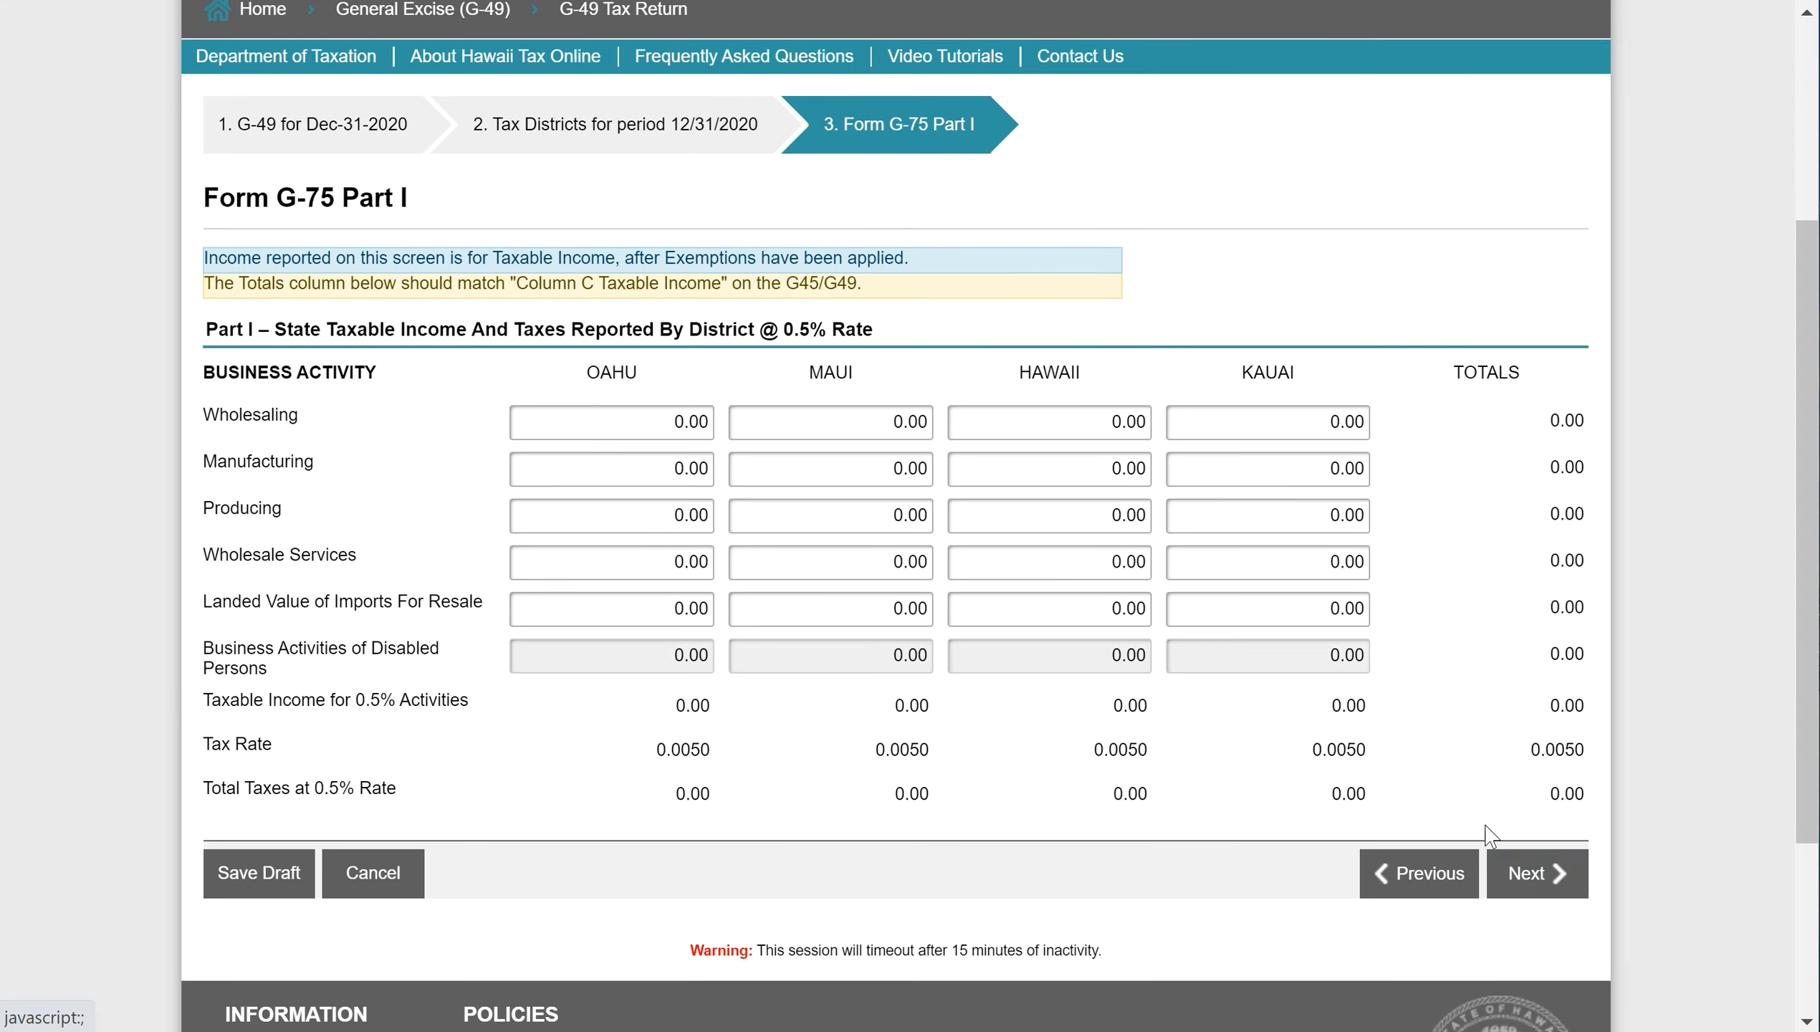
click(1514, 880)
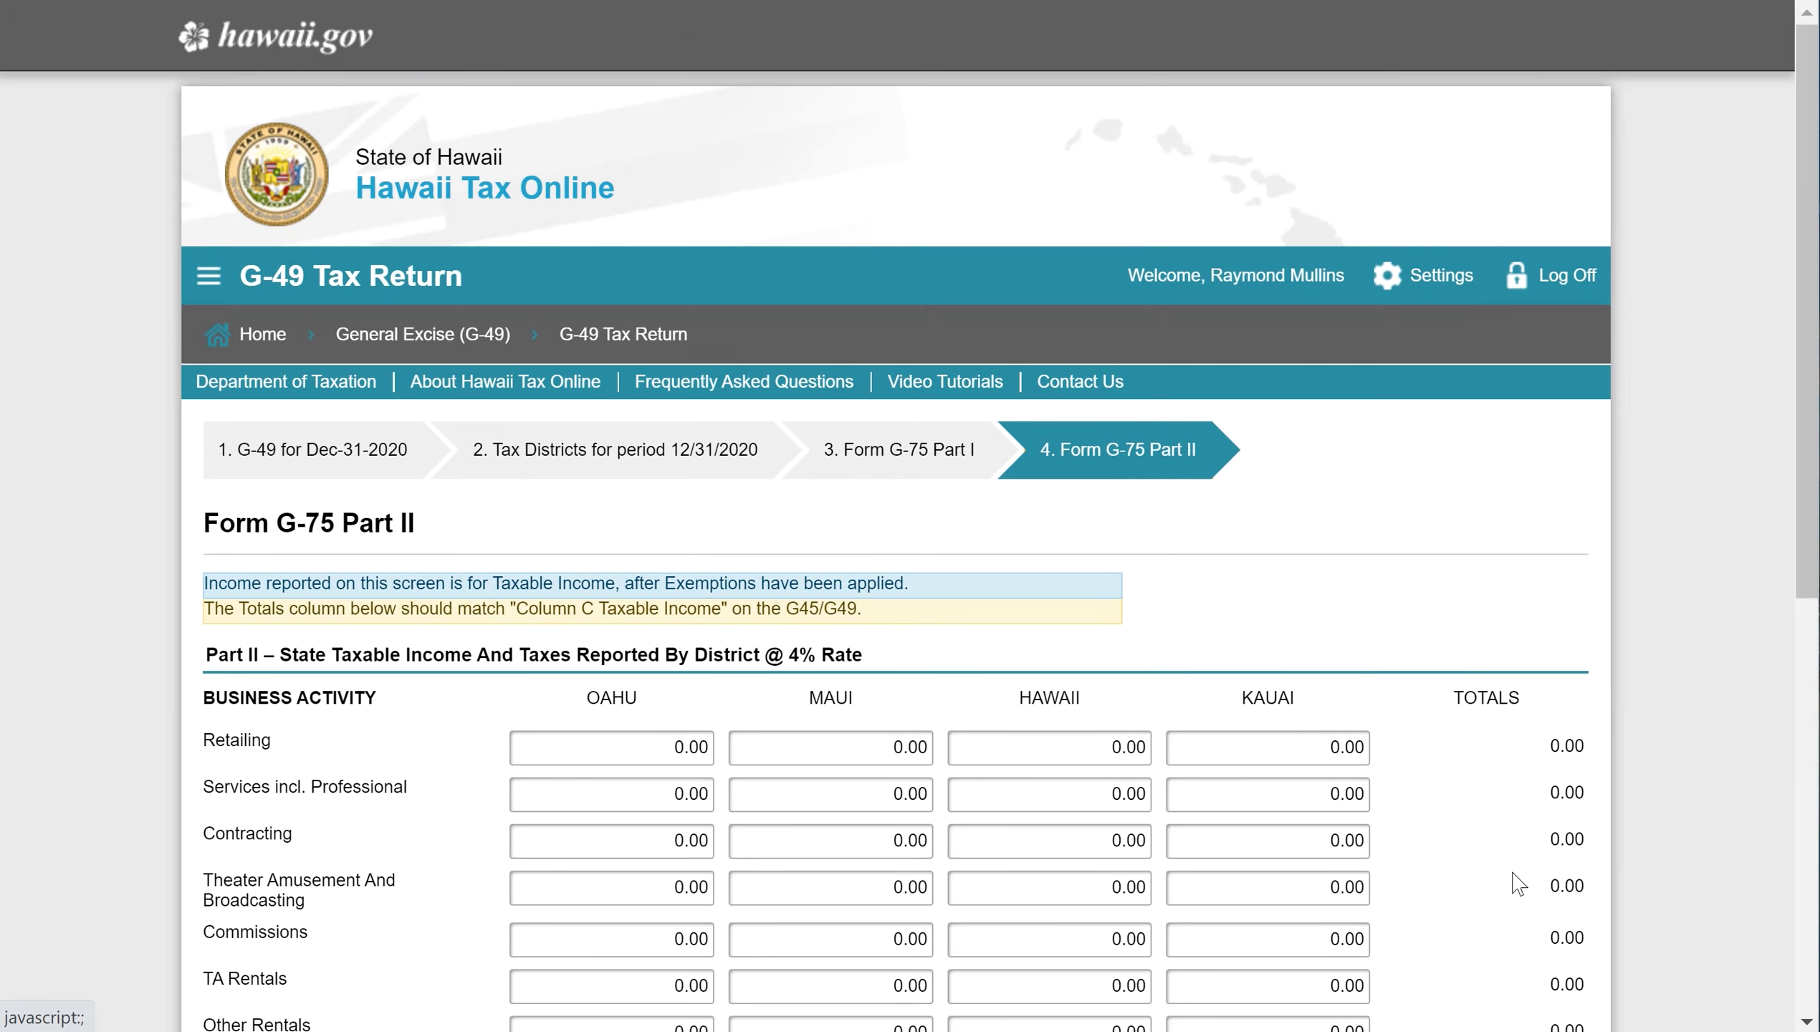
scroll(918, 691, down, 4)
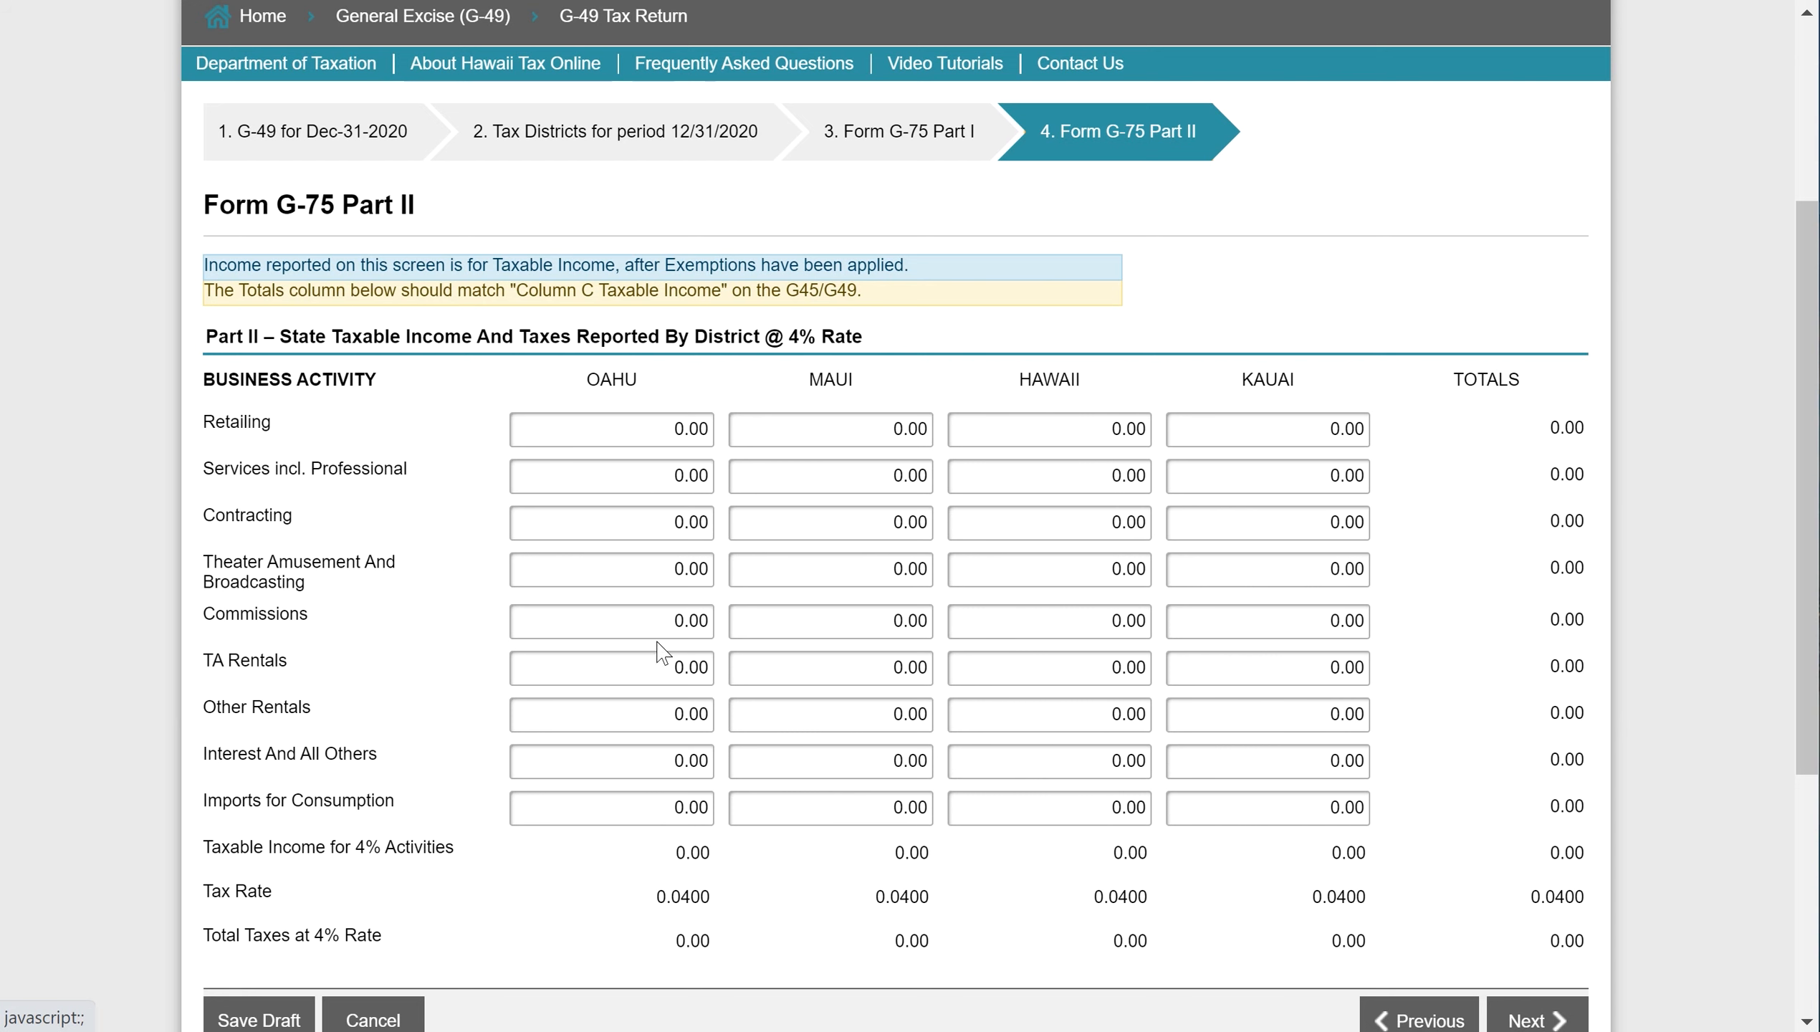
click(632, 714)
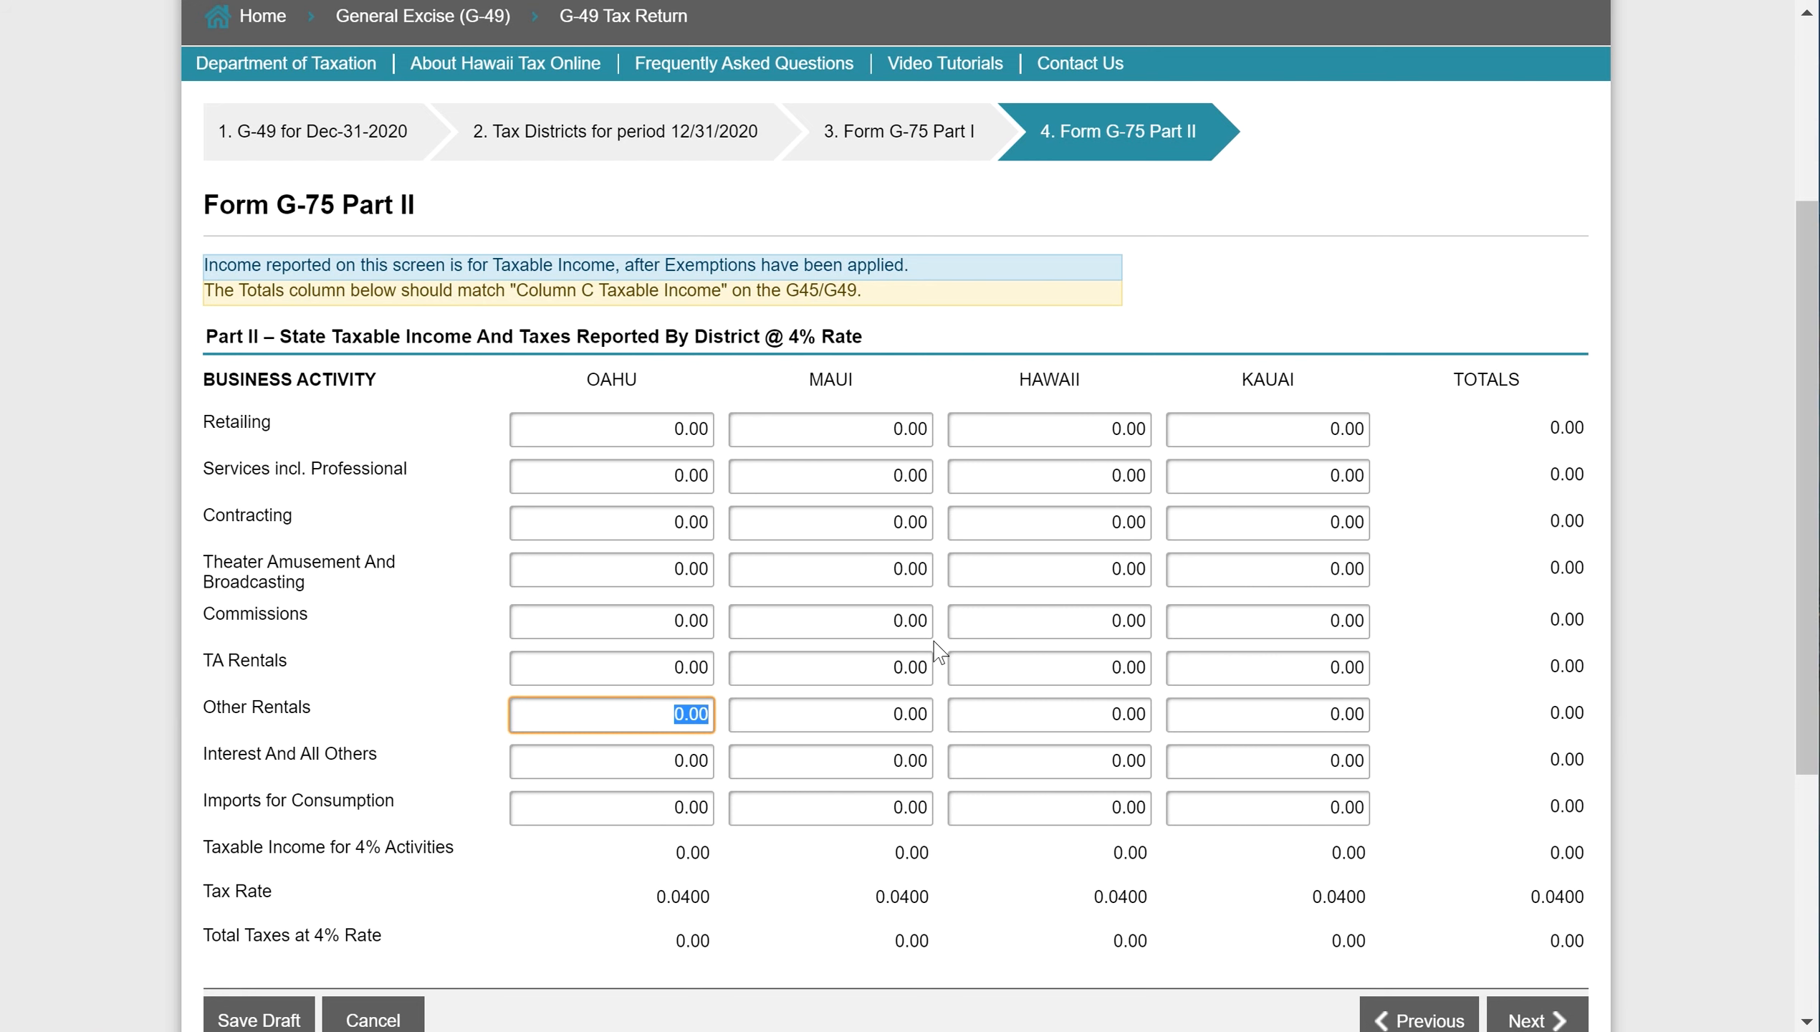
click(1284, 711)
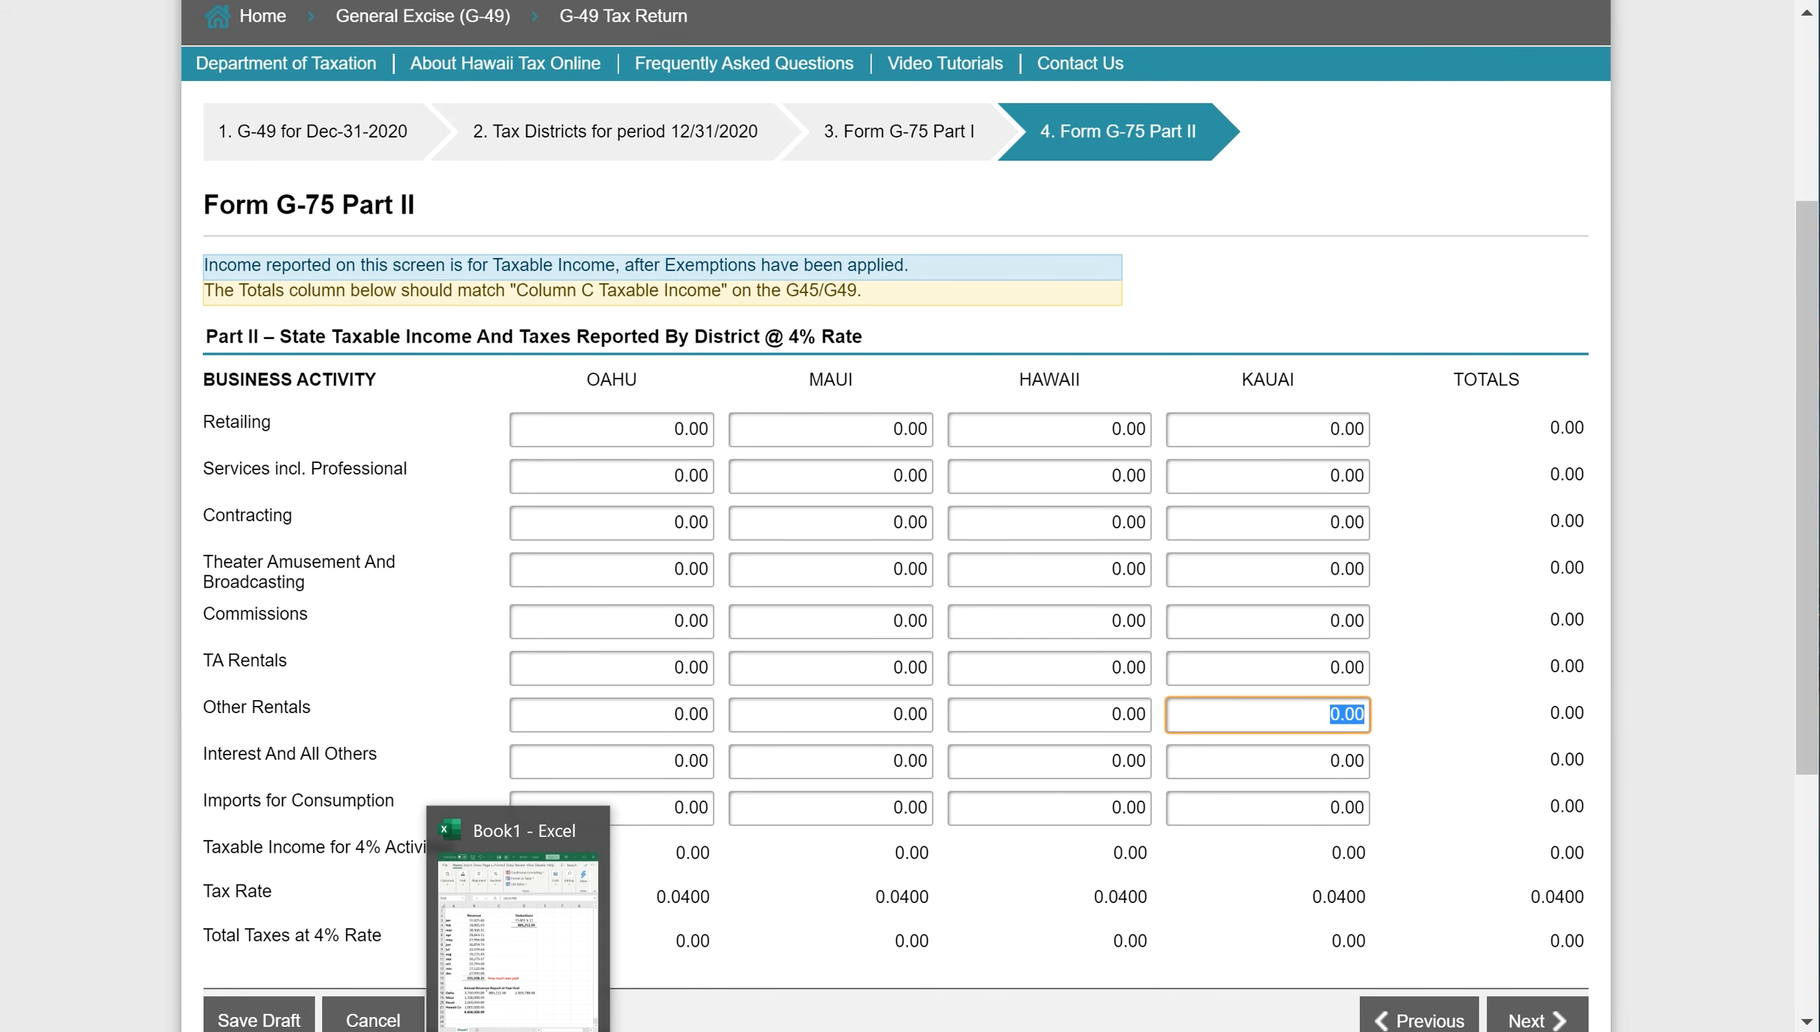
- Copy Kauai's 2,003,000.00 revenue from the spreadsheet
click(491, 954)
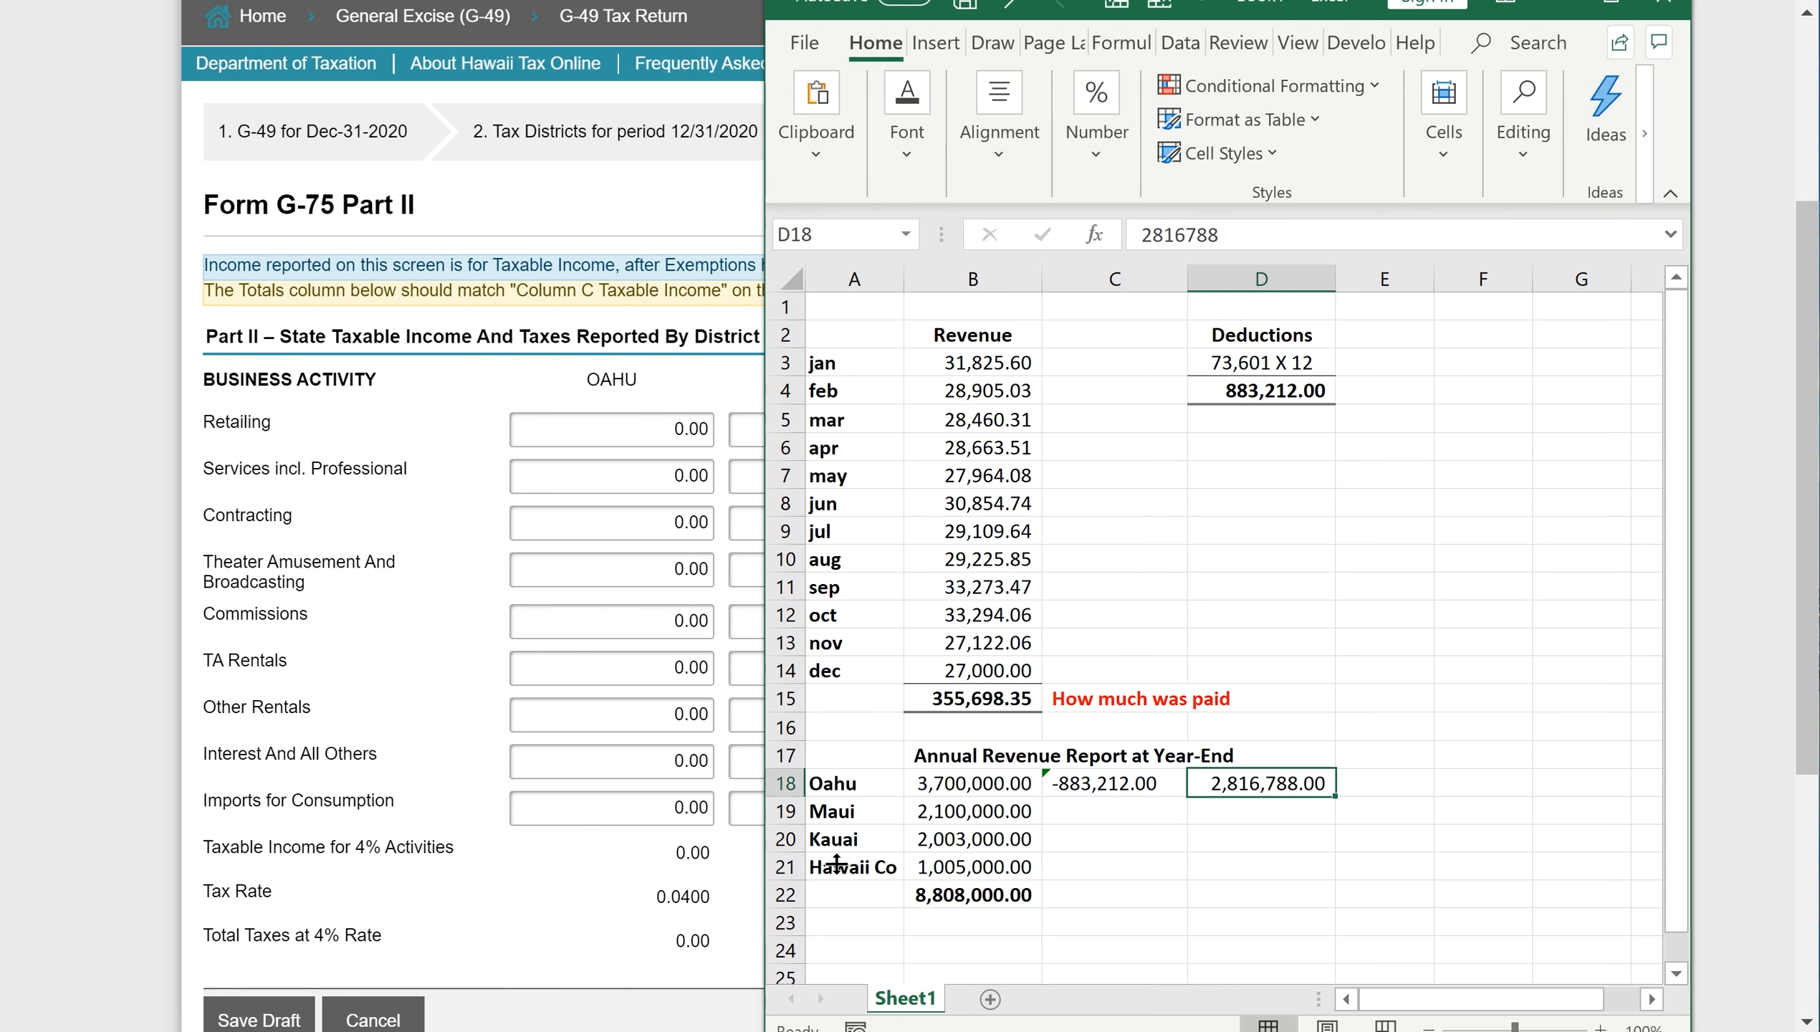
click(955, 840)
key(ctrl+c)
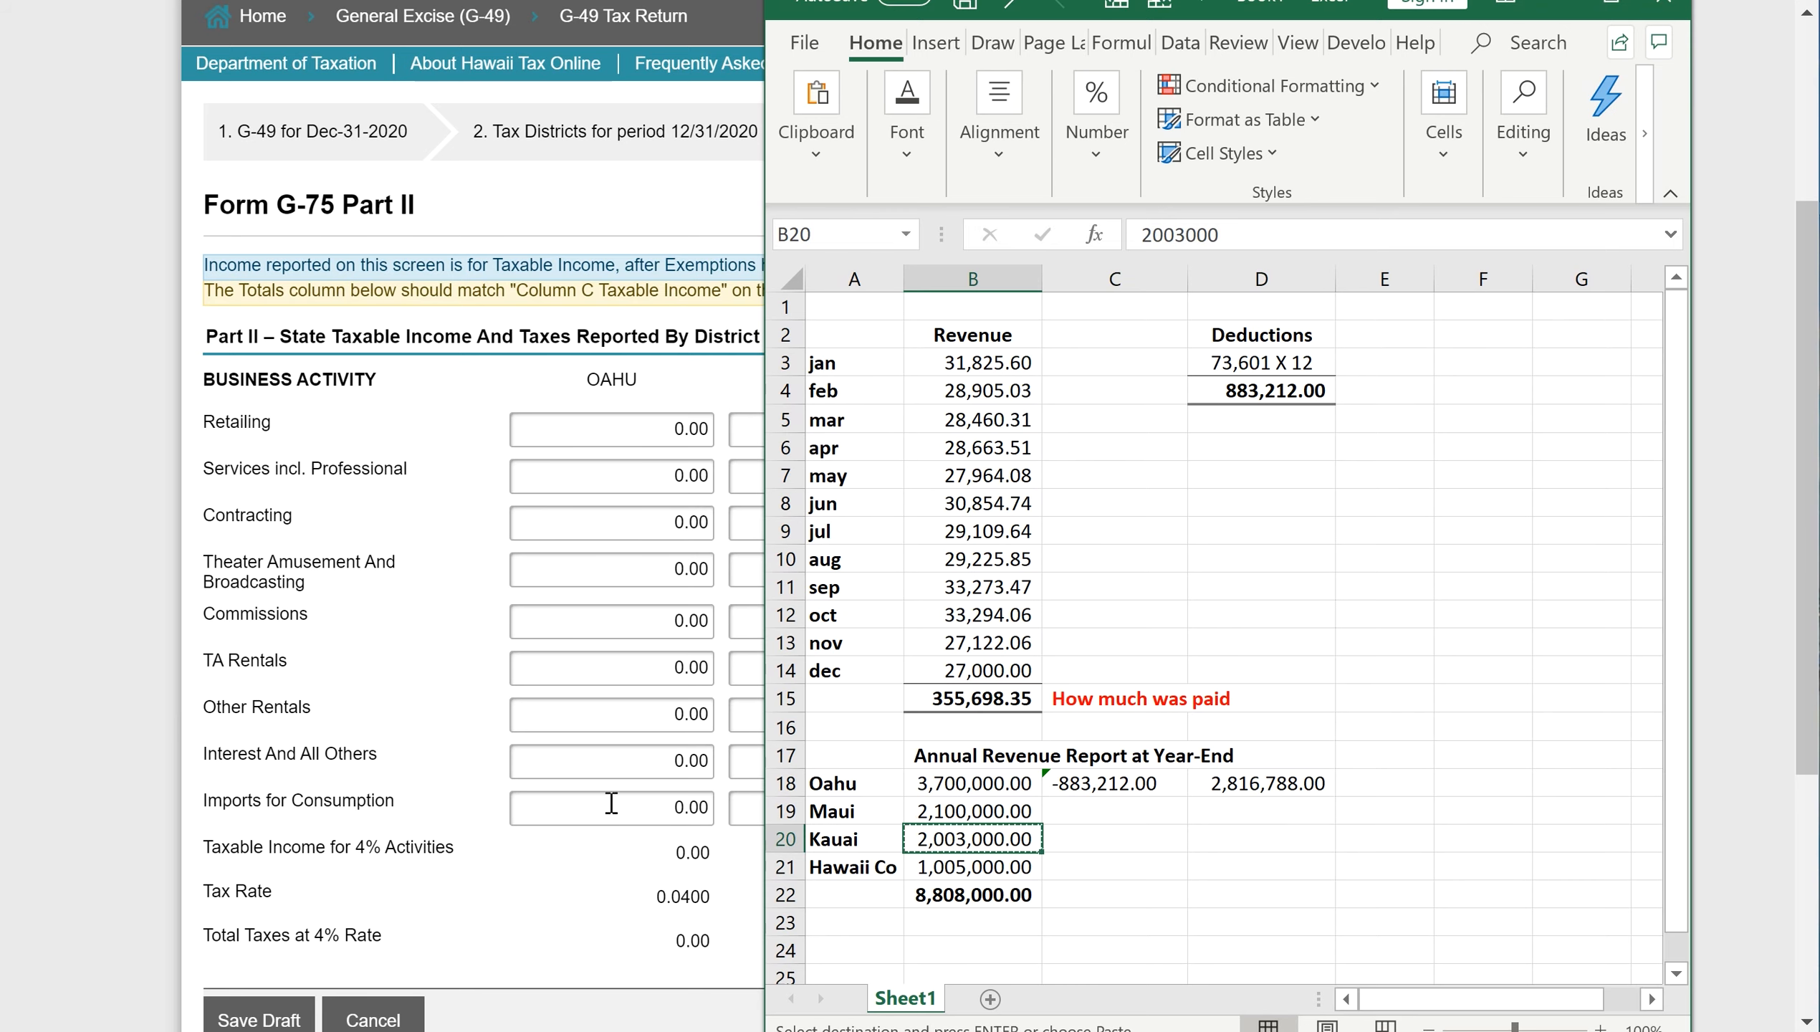
click(585, 668)
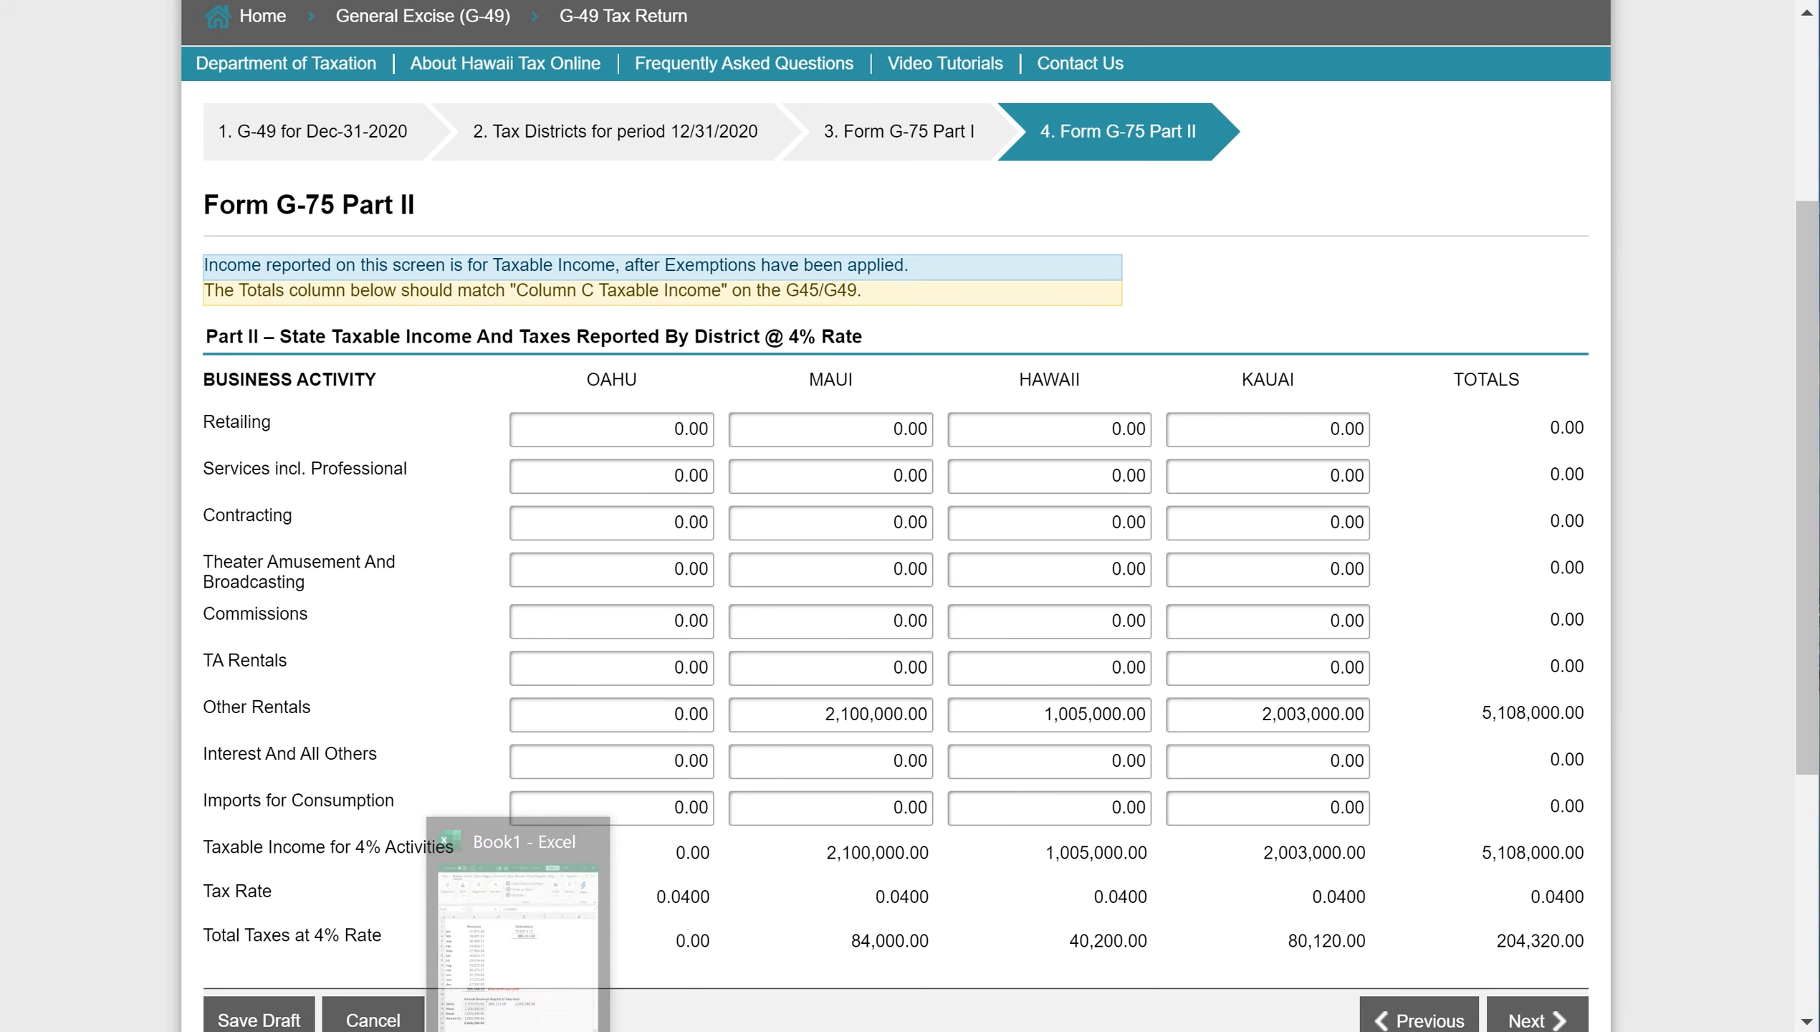
- Paste Oahu's 2,816,788.00 net revenue into Oahu's Other Rentals, bringing the total to 7,924,788.00
click(520, 1030)
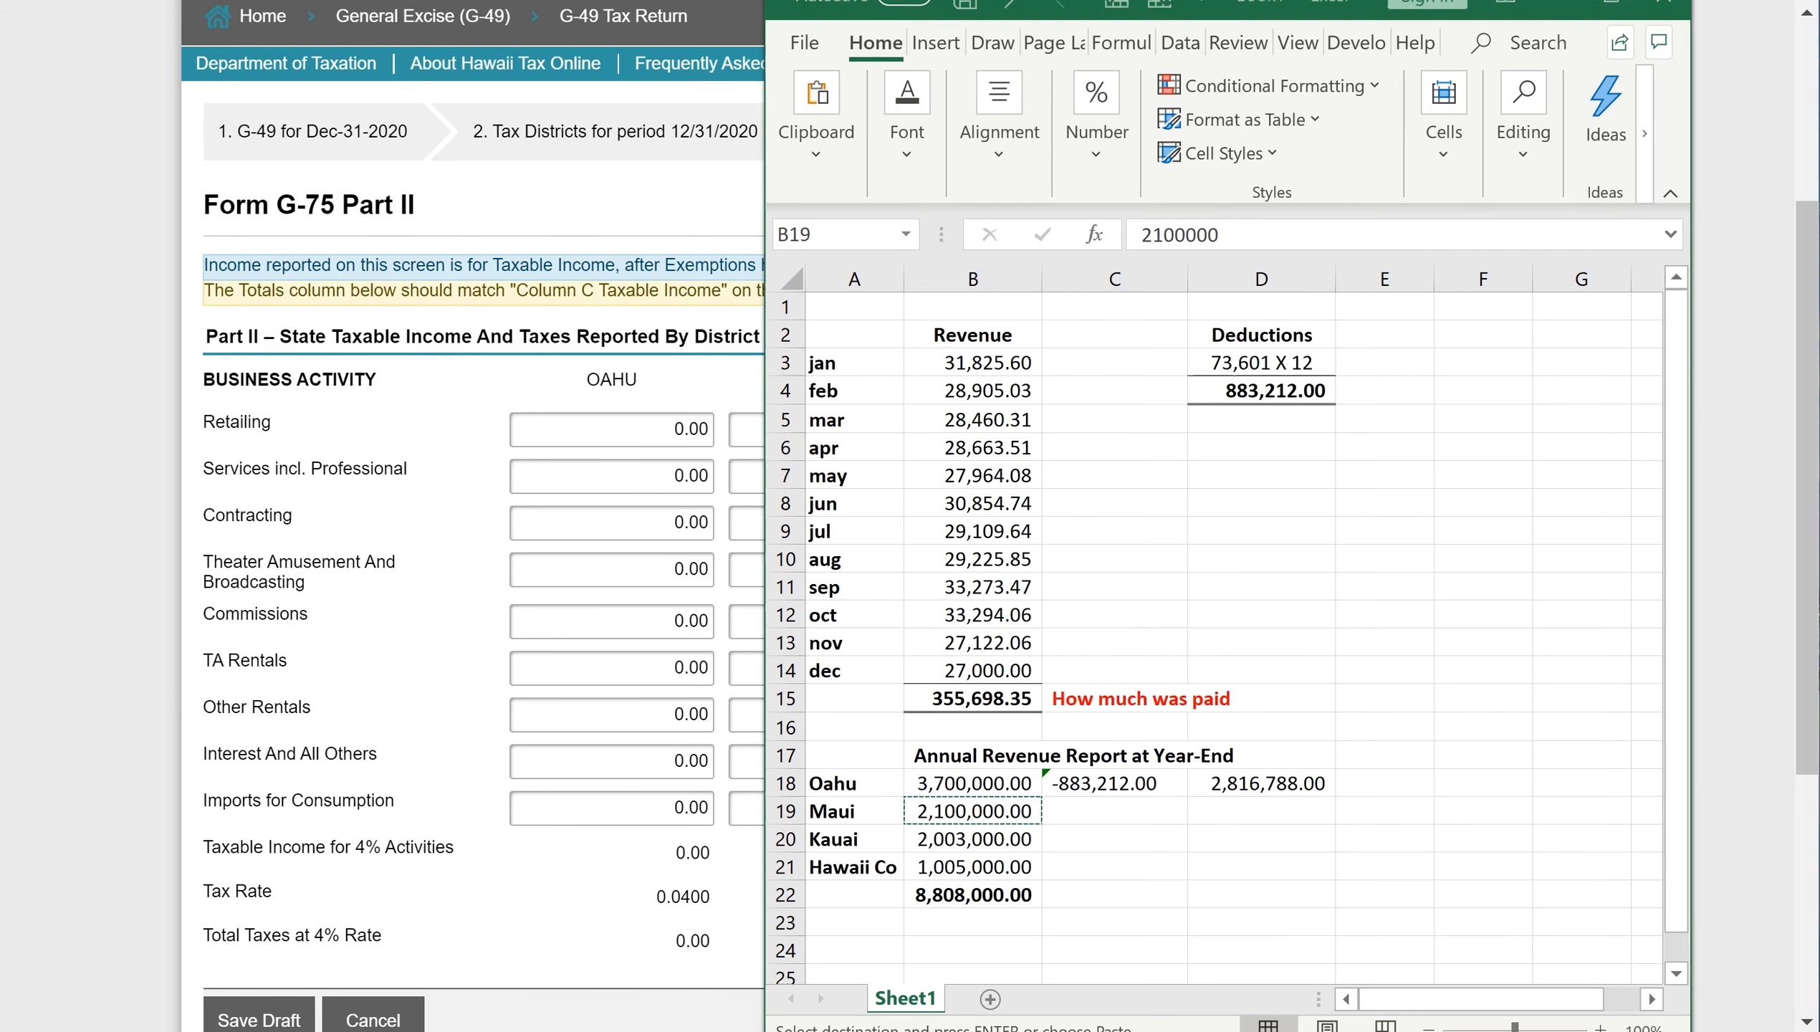
click(1232, 786)
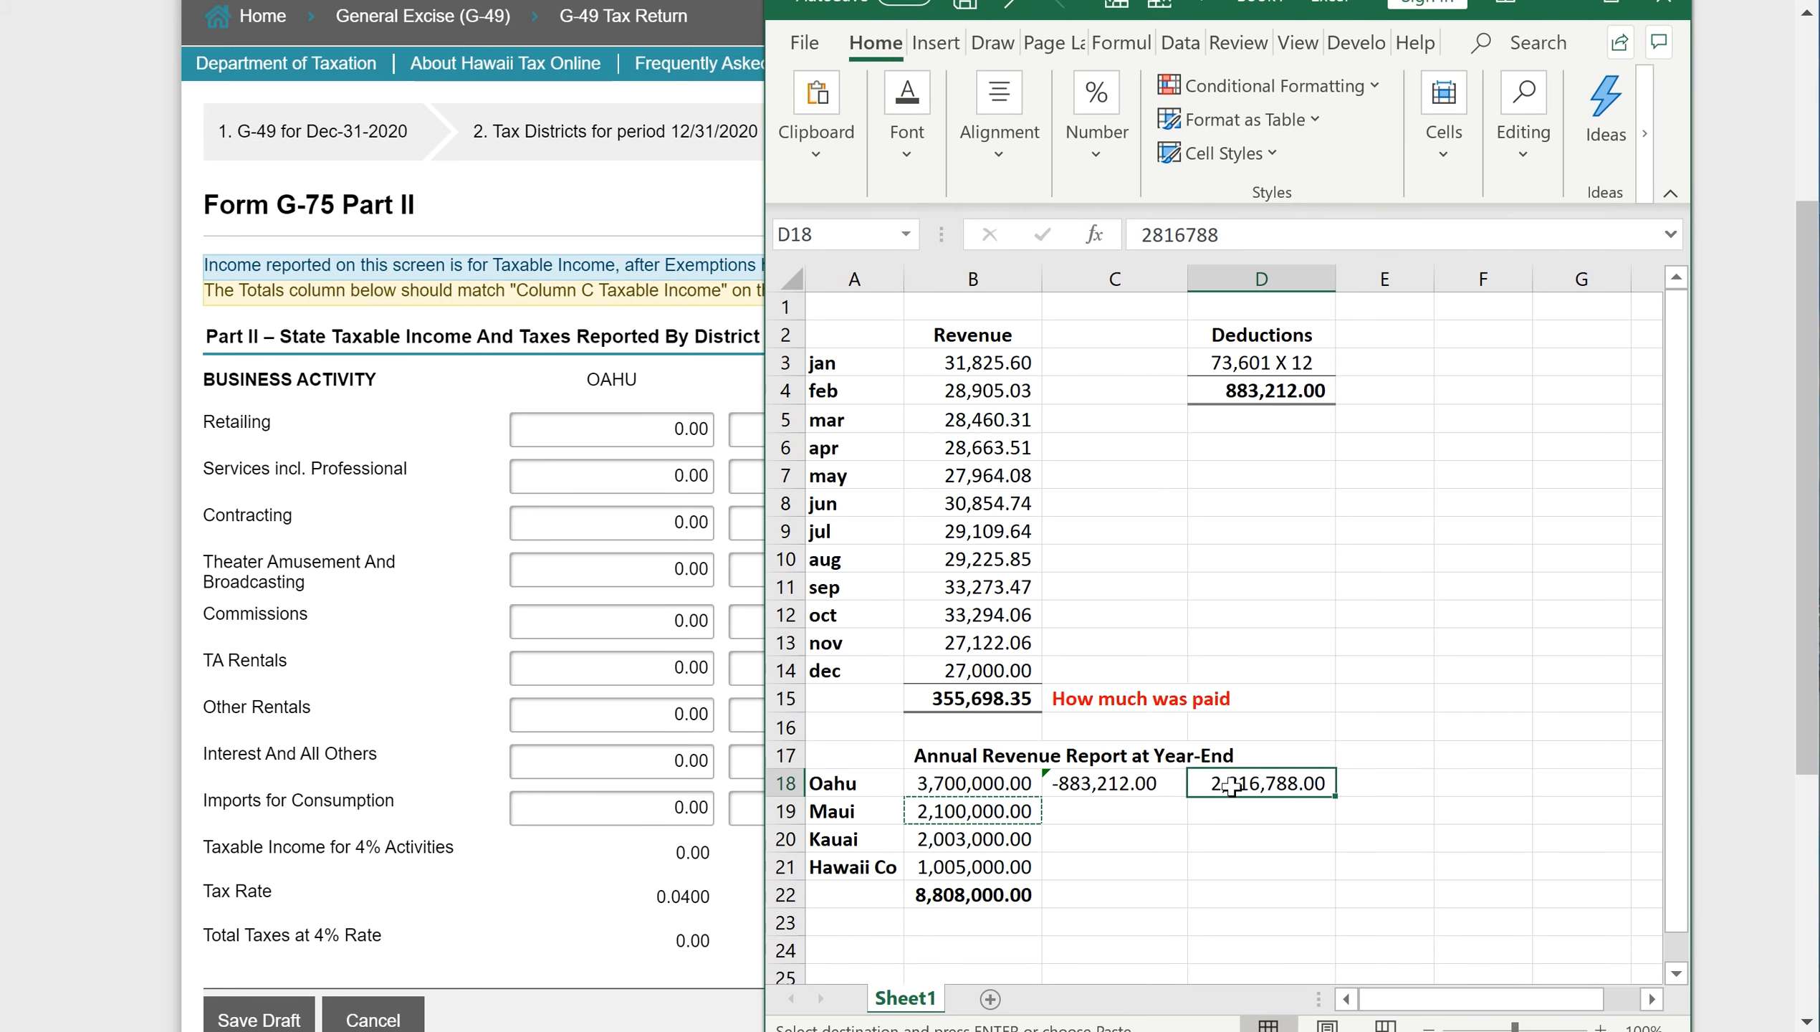
key(ctrl+c)
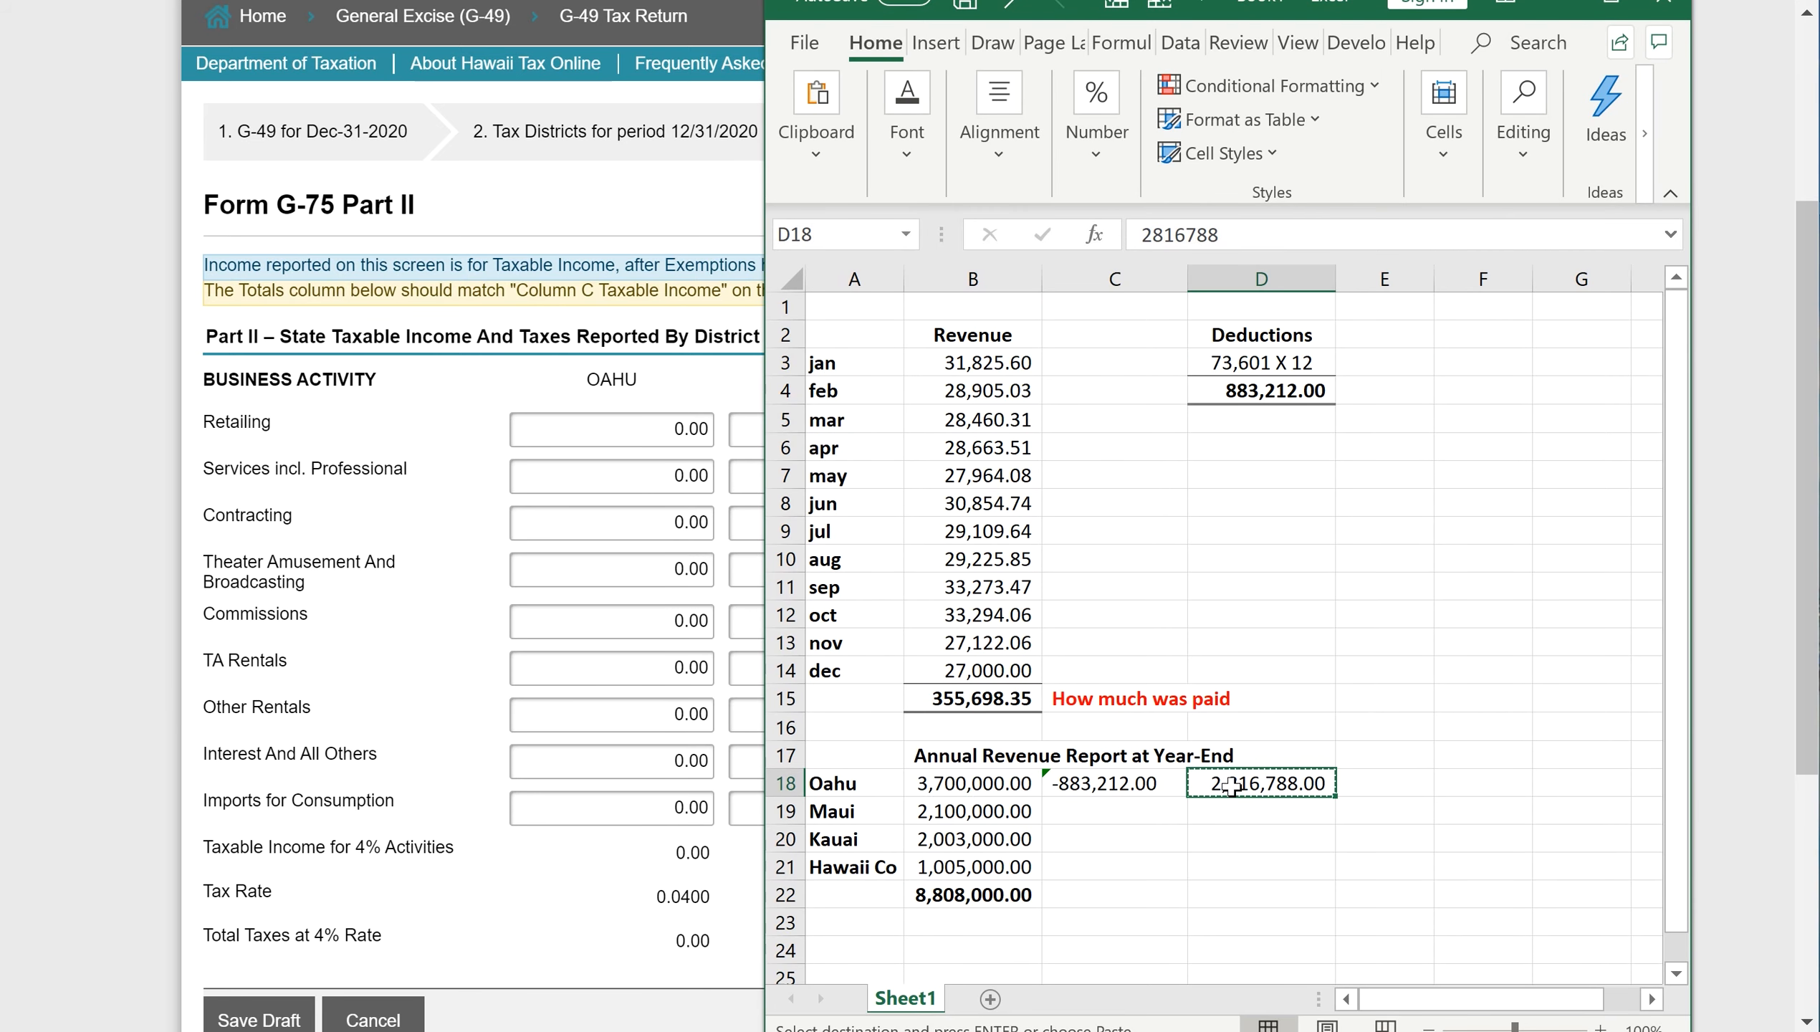
click(629, 712)
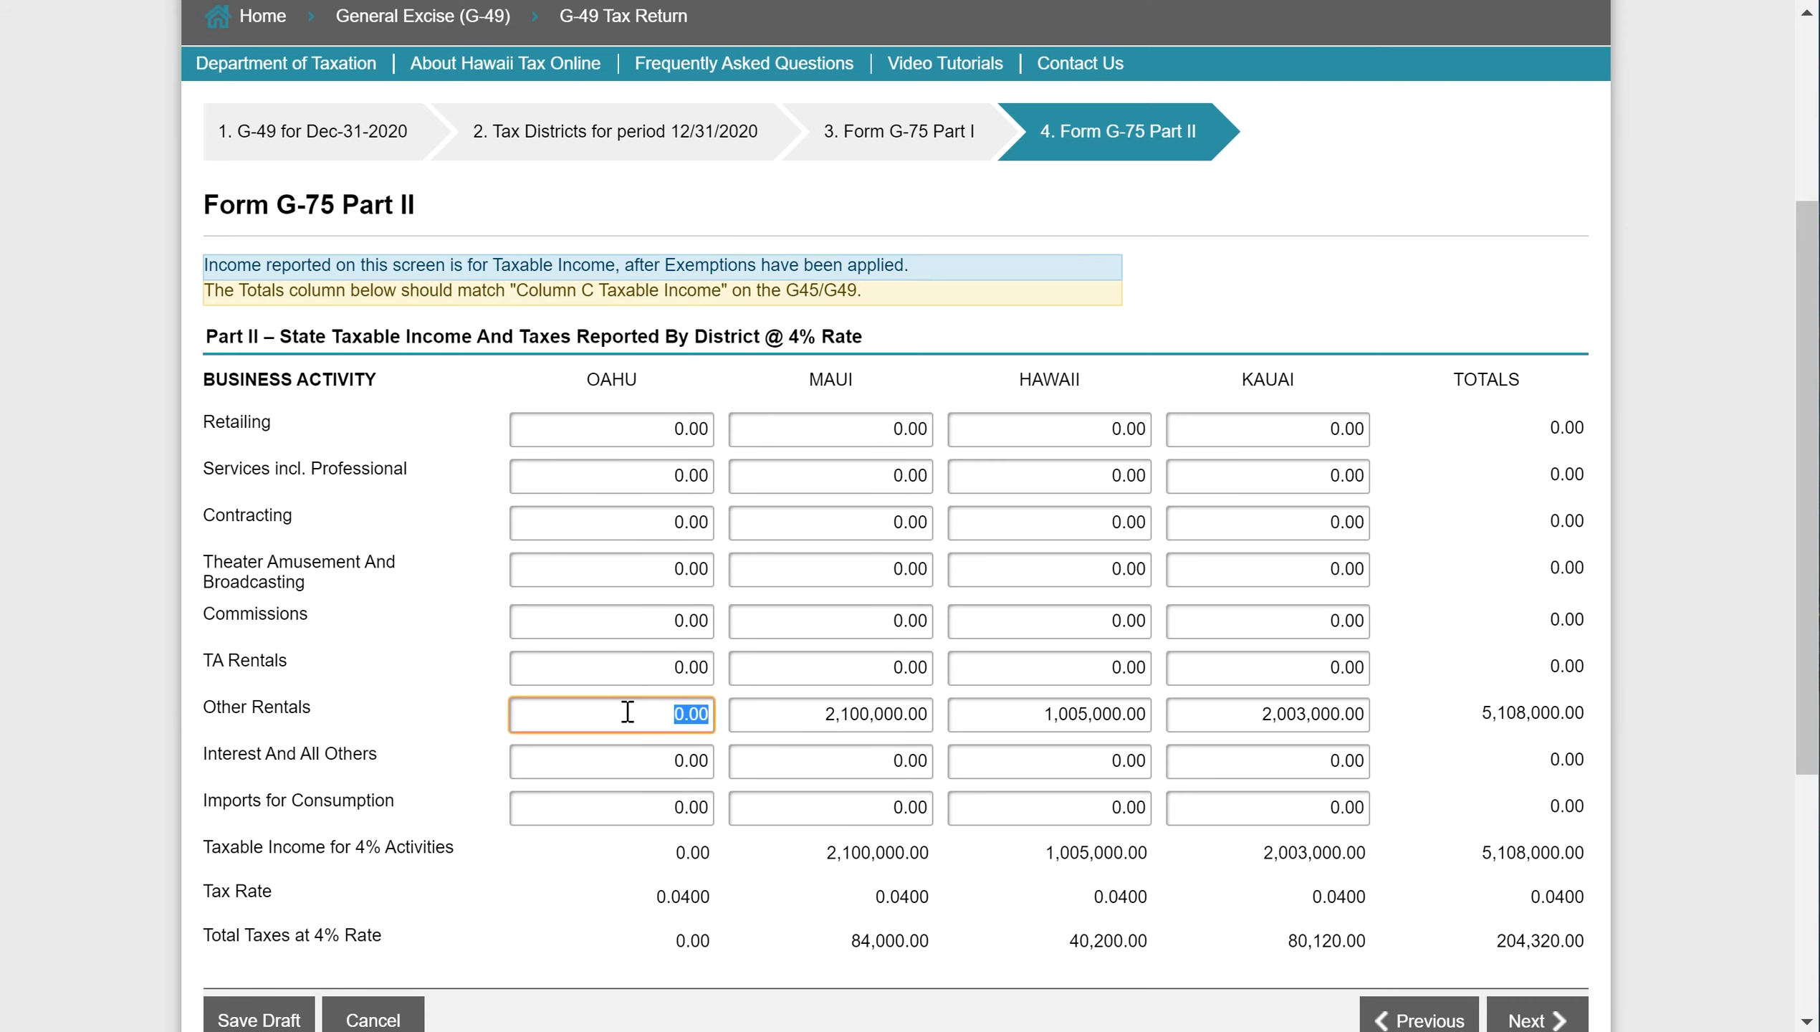
key(ctrl+v)
click(1553, 1019)
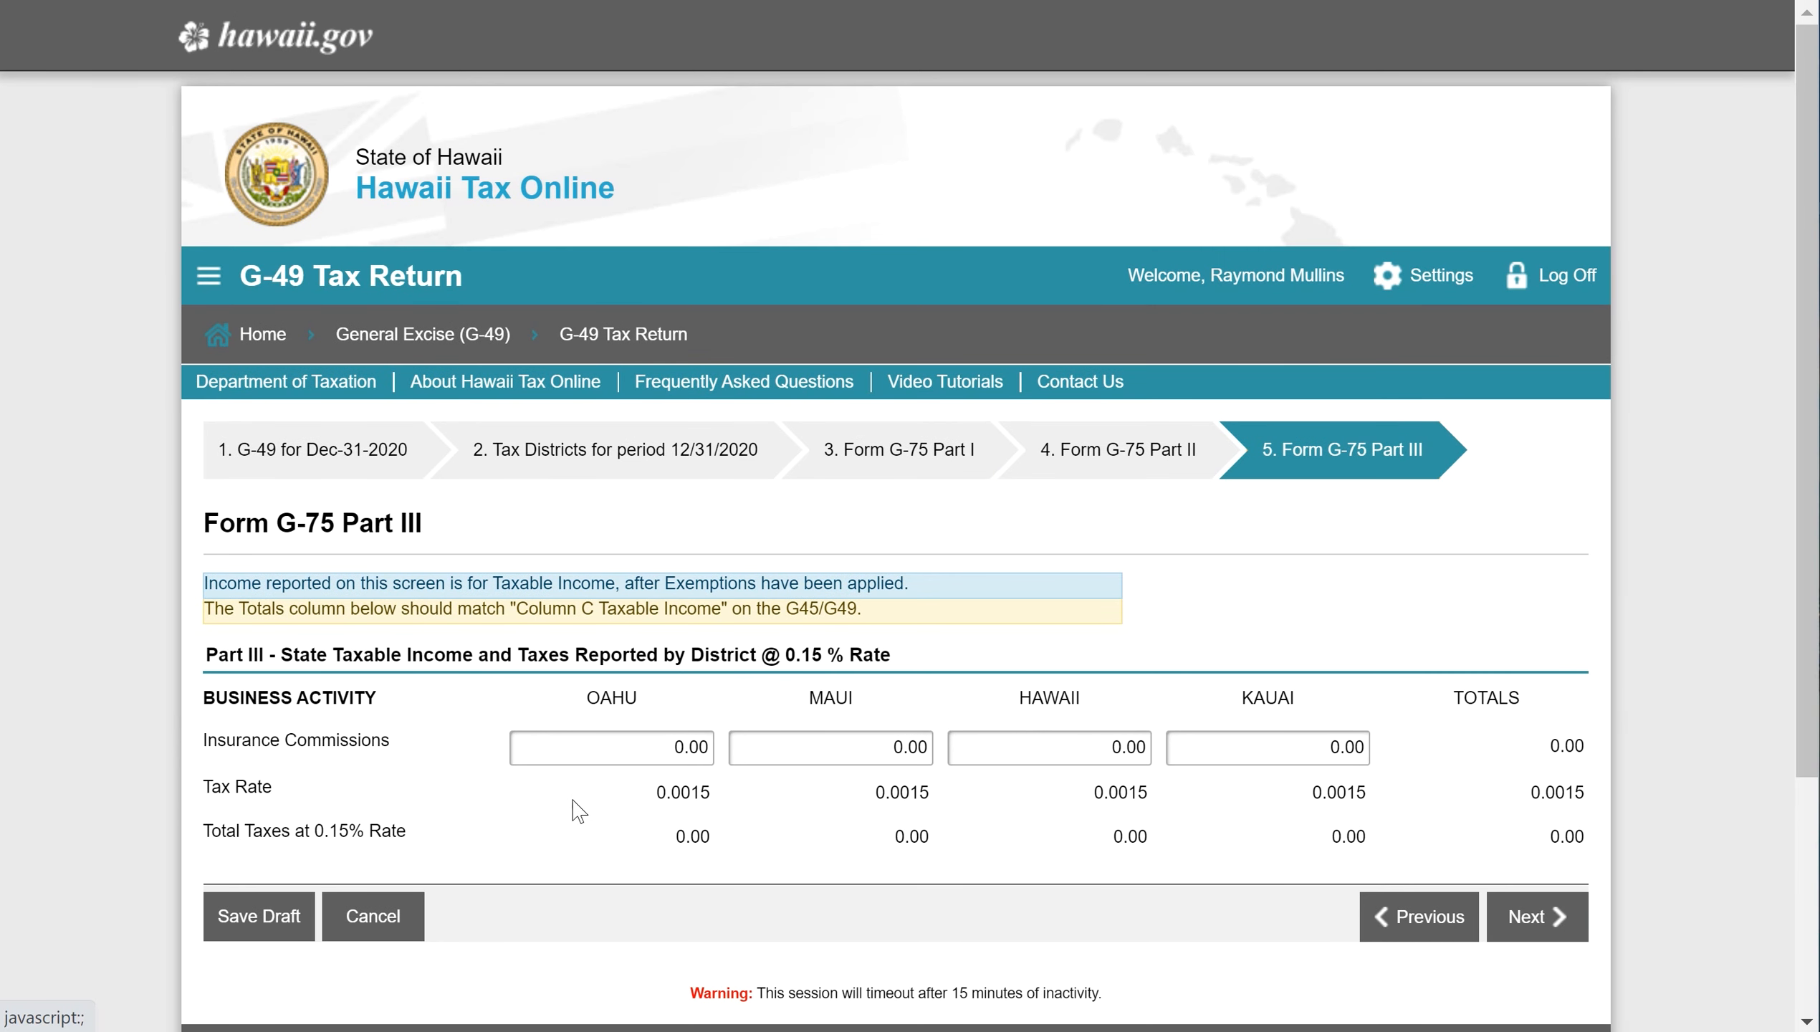
- Continue through Form G-75 Part III and the Part IV county surcharge to the Exemptions step
click(1526, 917)
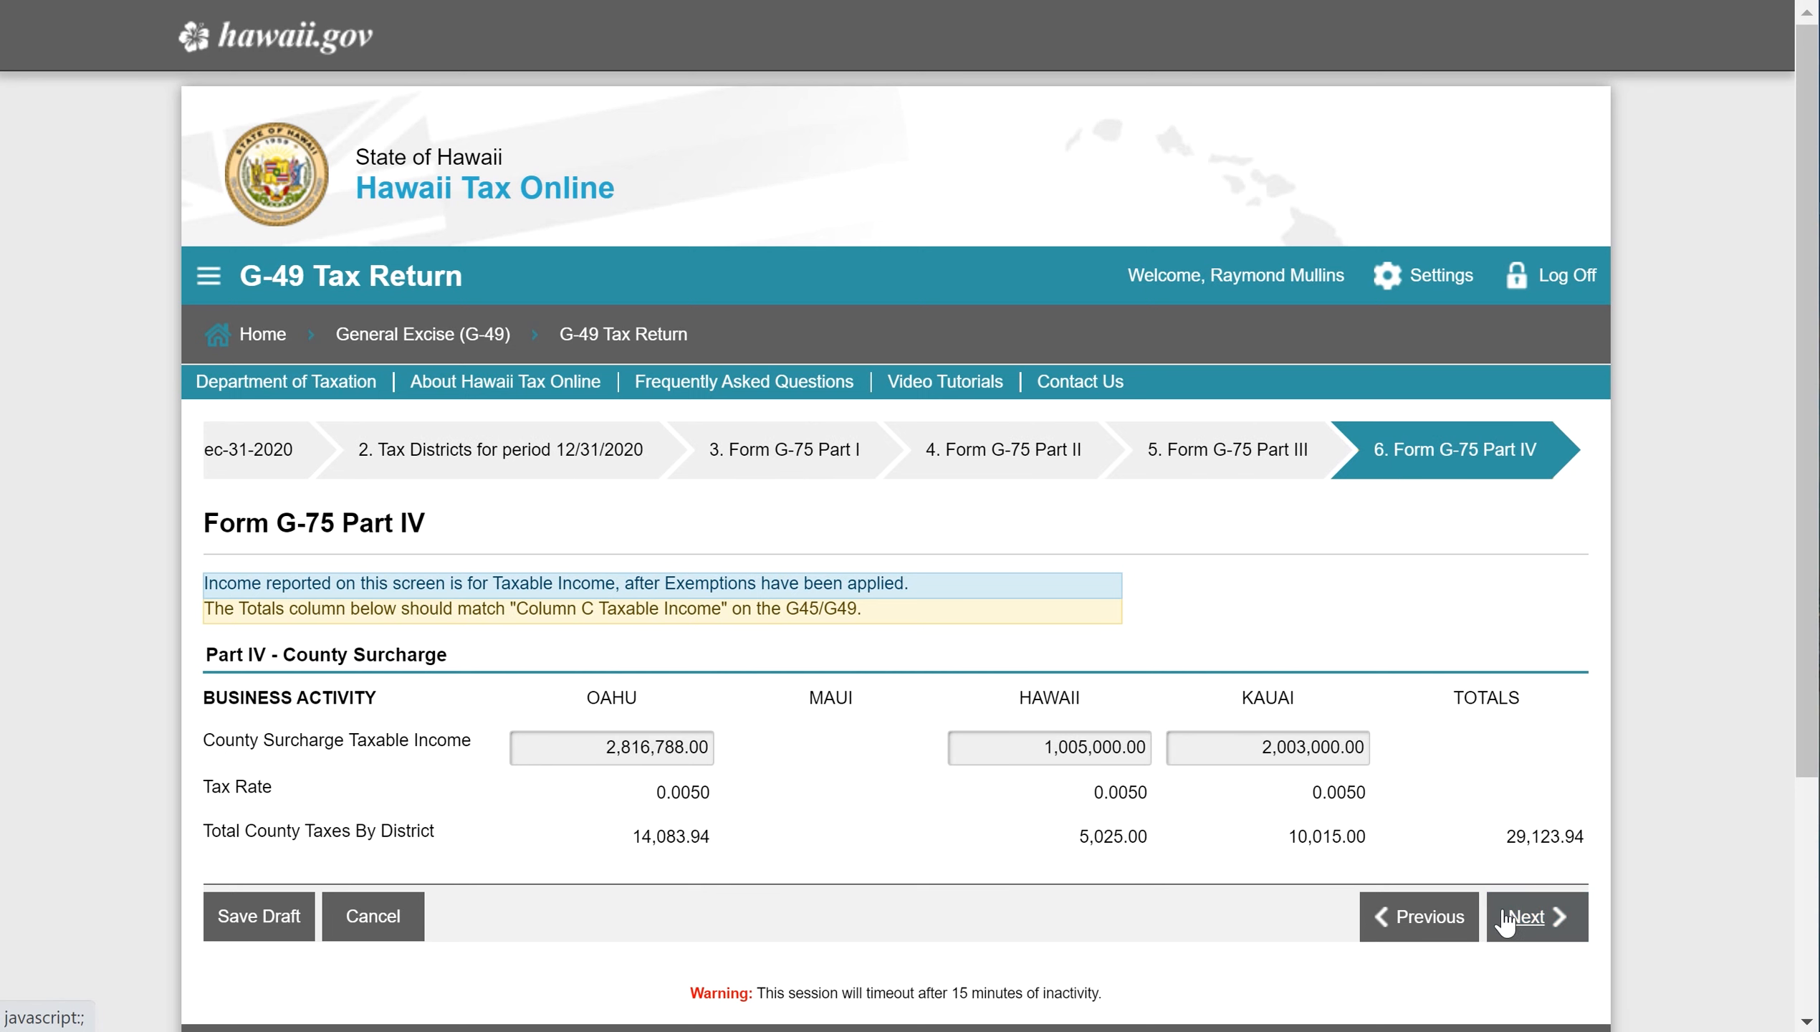
click(1540, 942)
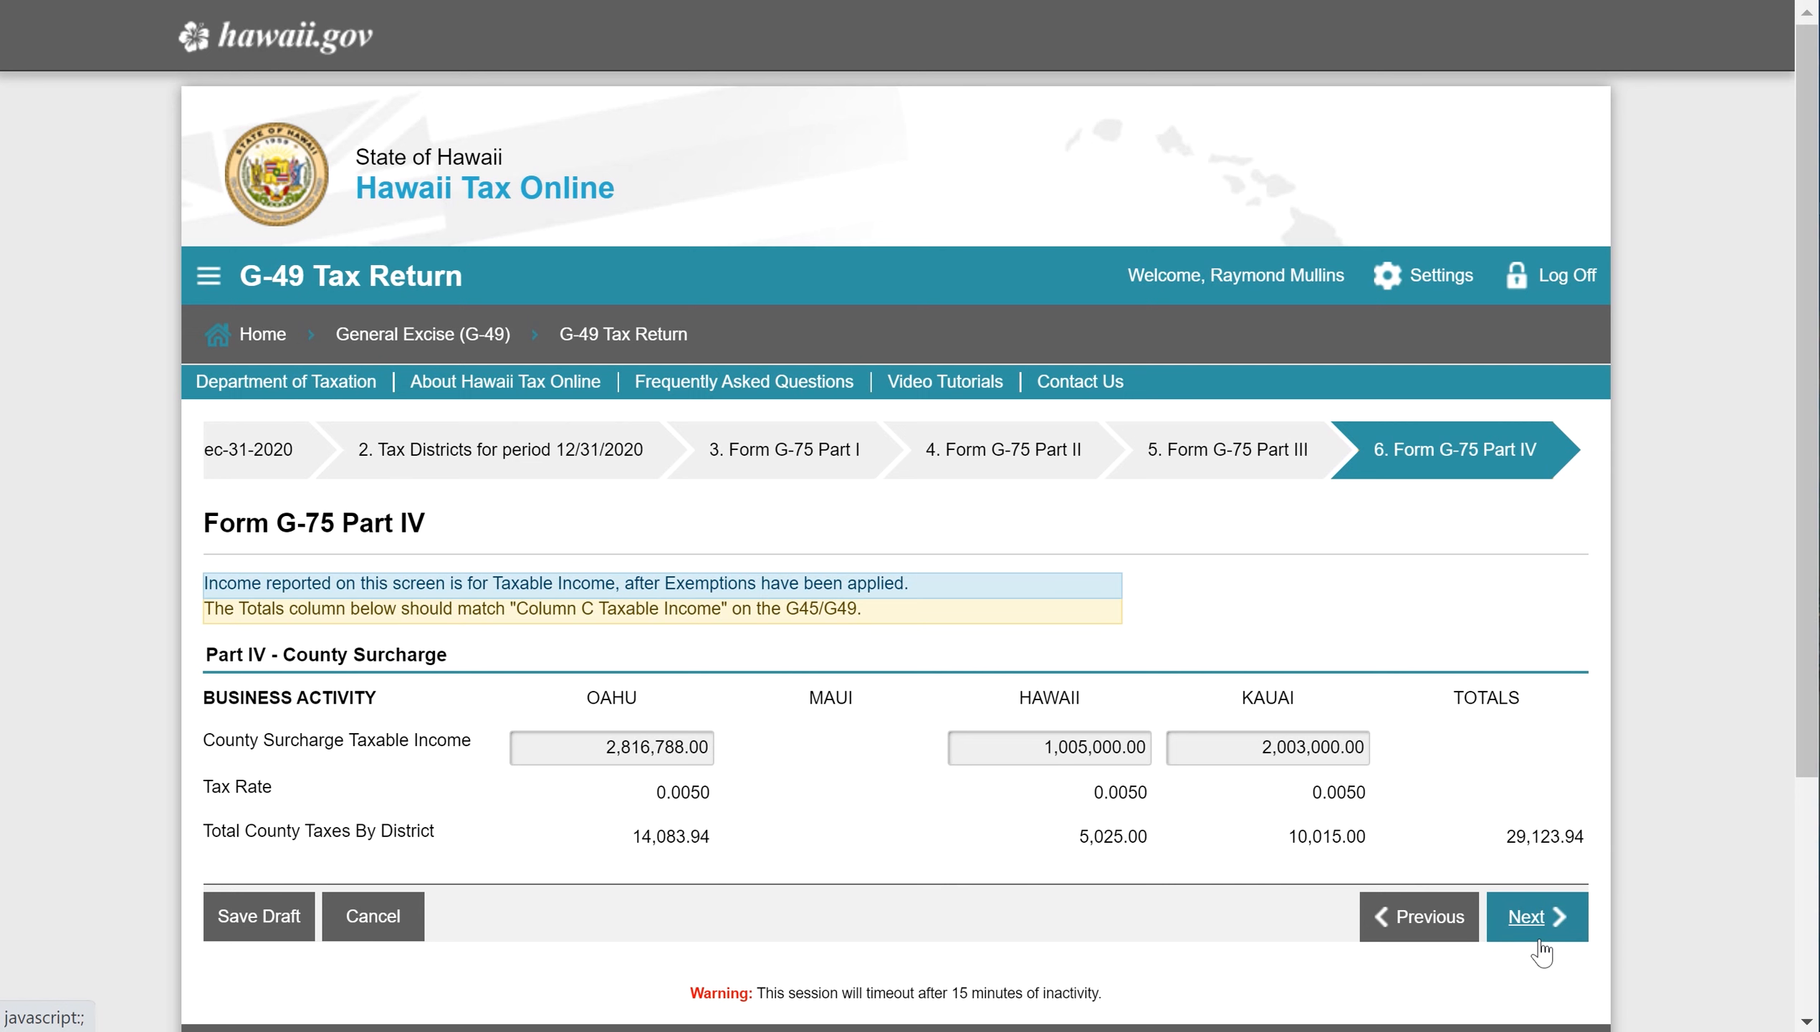
click(1537, 917)
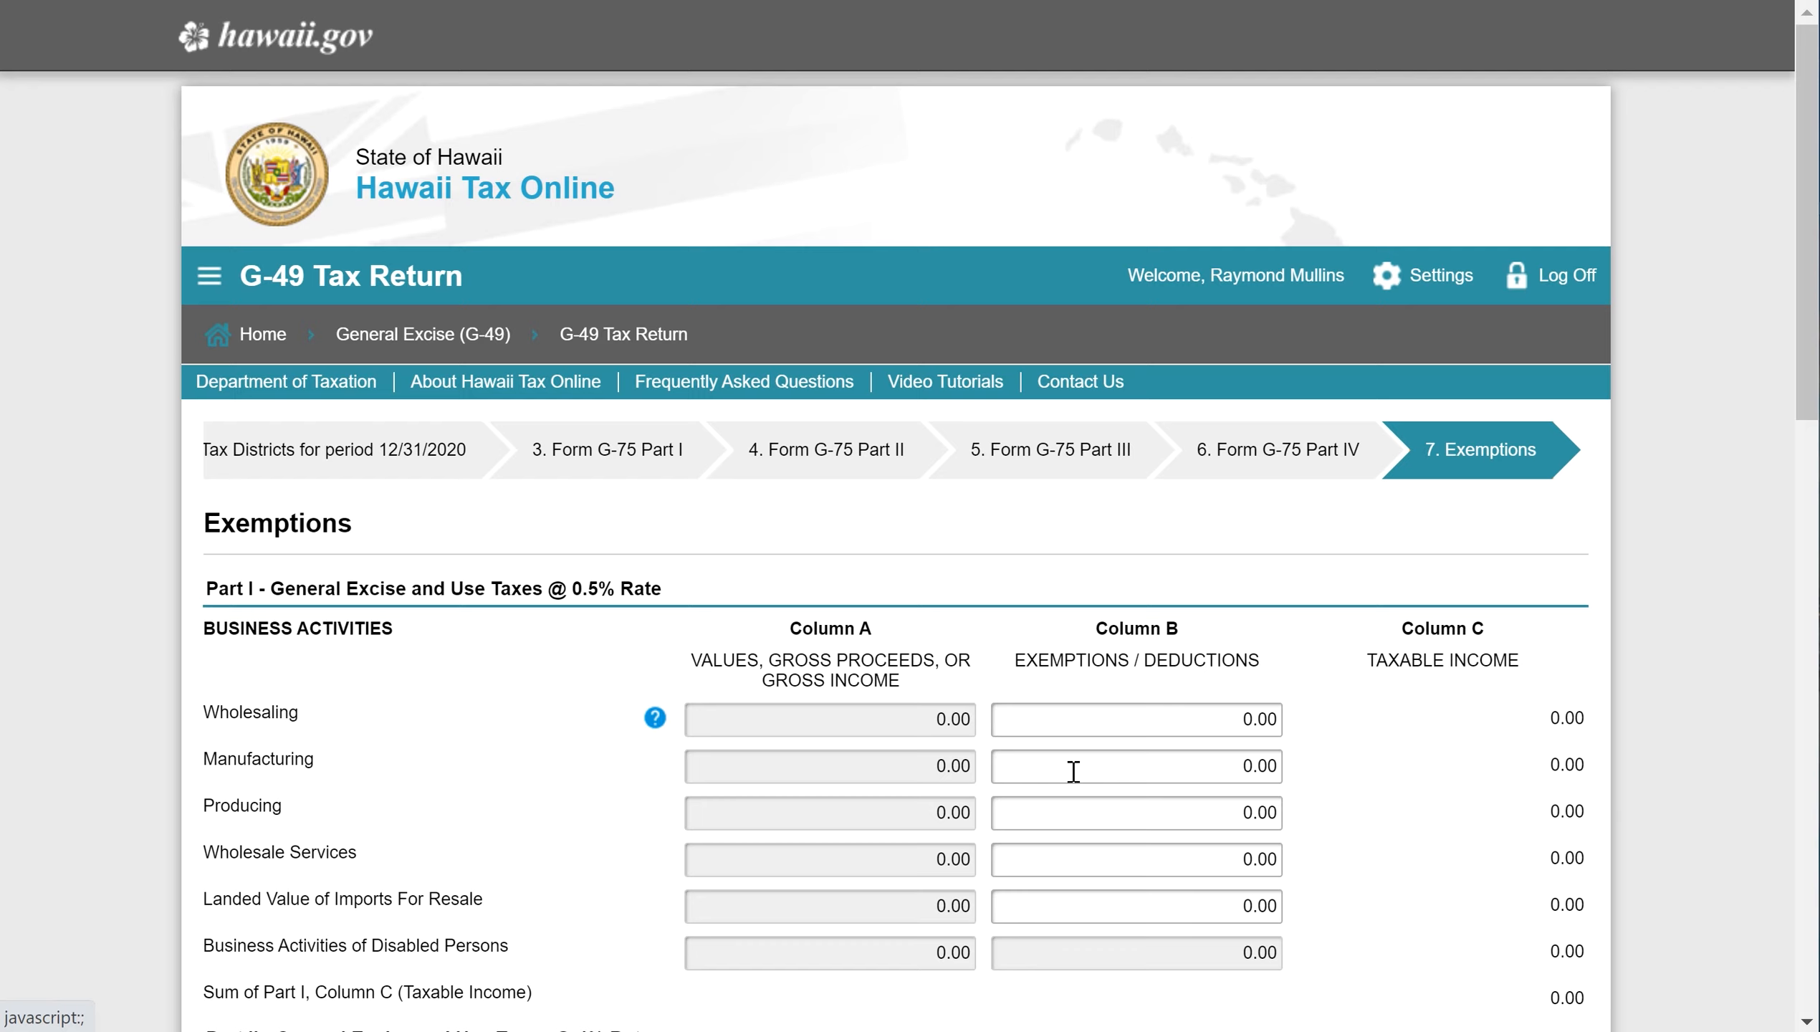
- Copy the 883,212.00 deductions total from Excel and paste it as the Other Rentals deduction
scroll(1073, 781, down, 5)
scroll(1078, 783, down, 6)
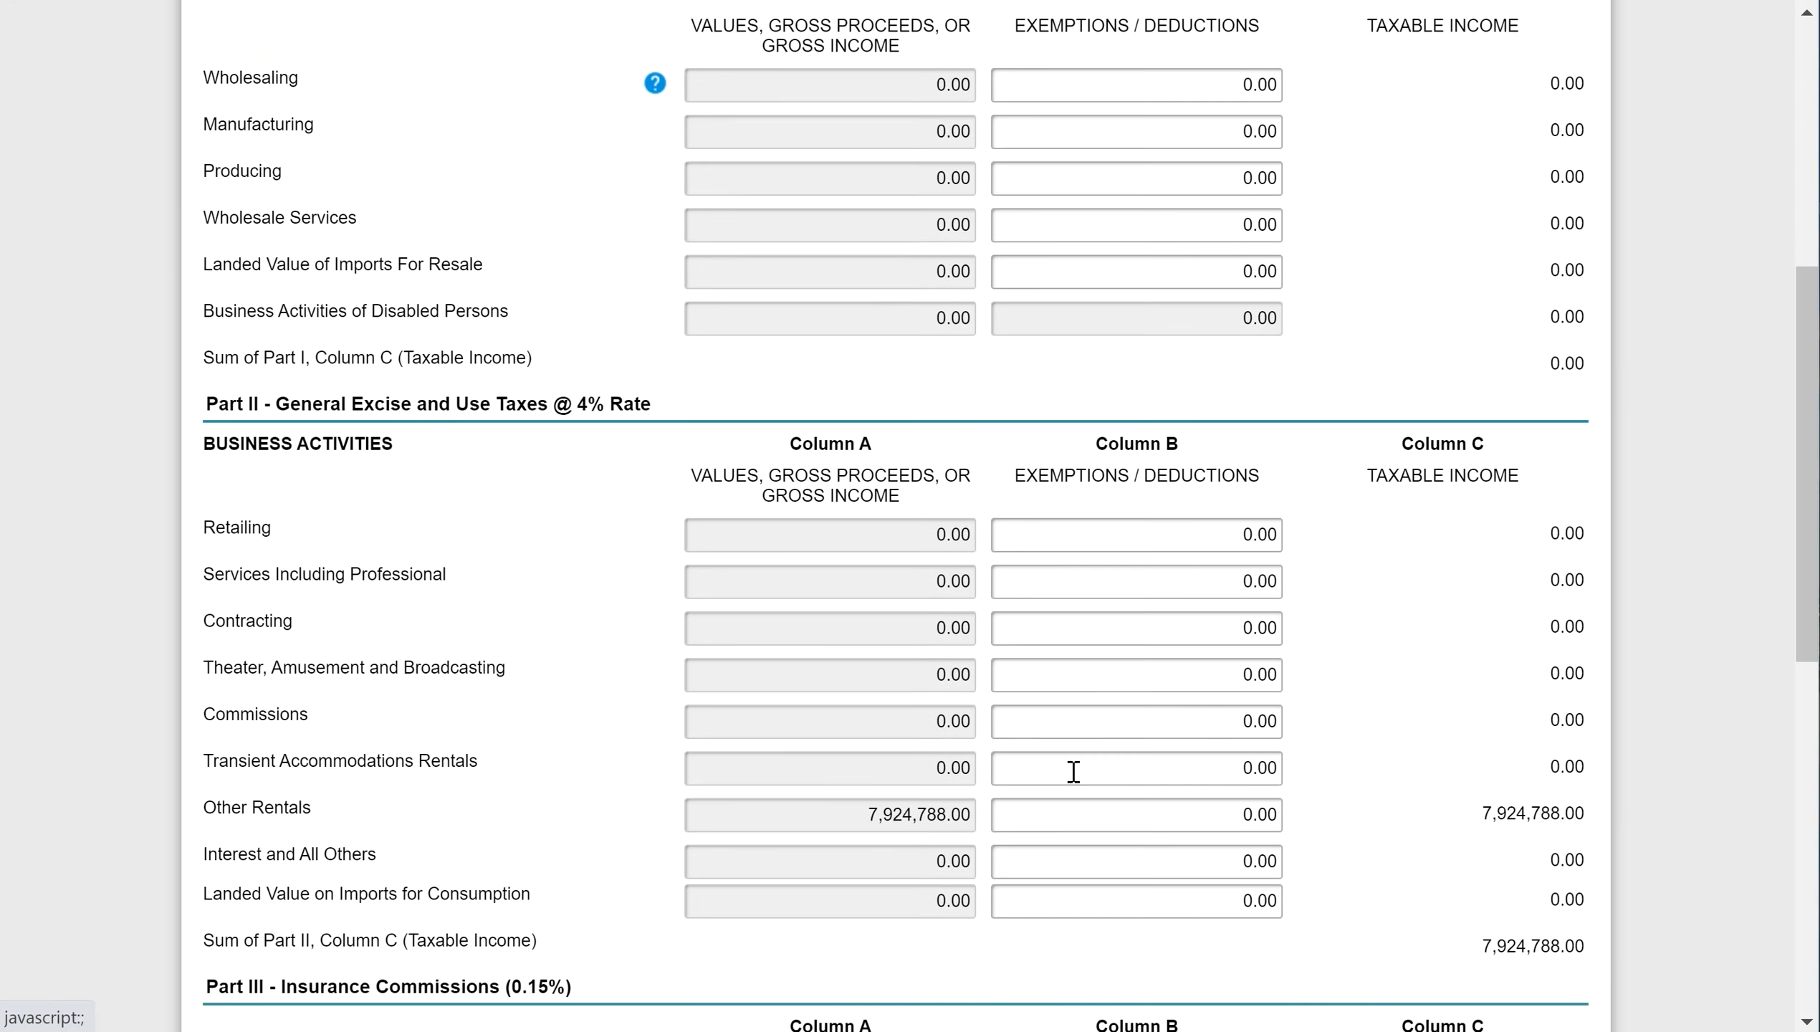
click(1107, 631)
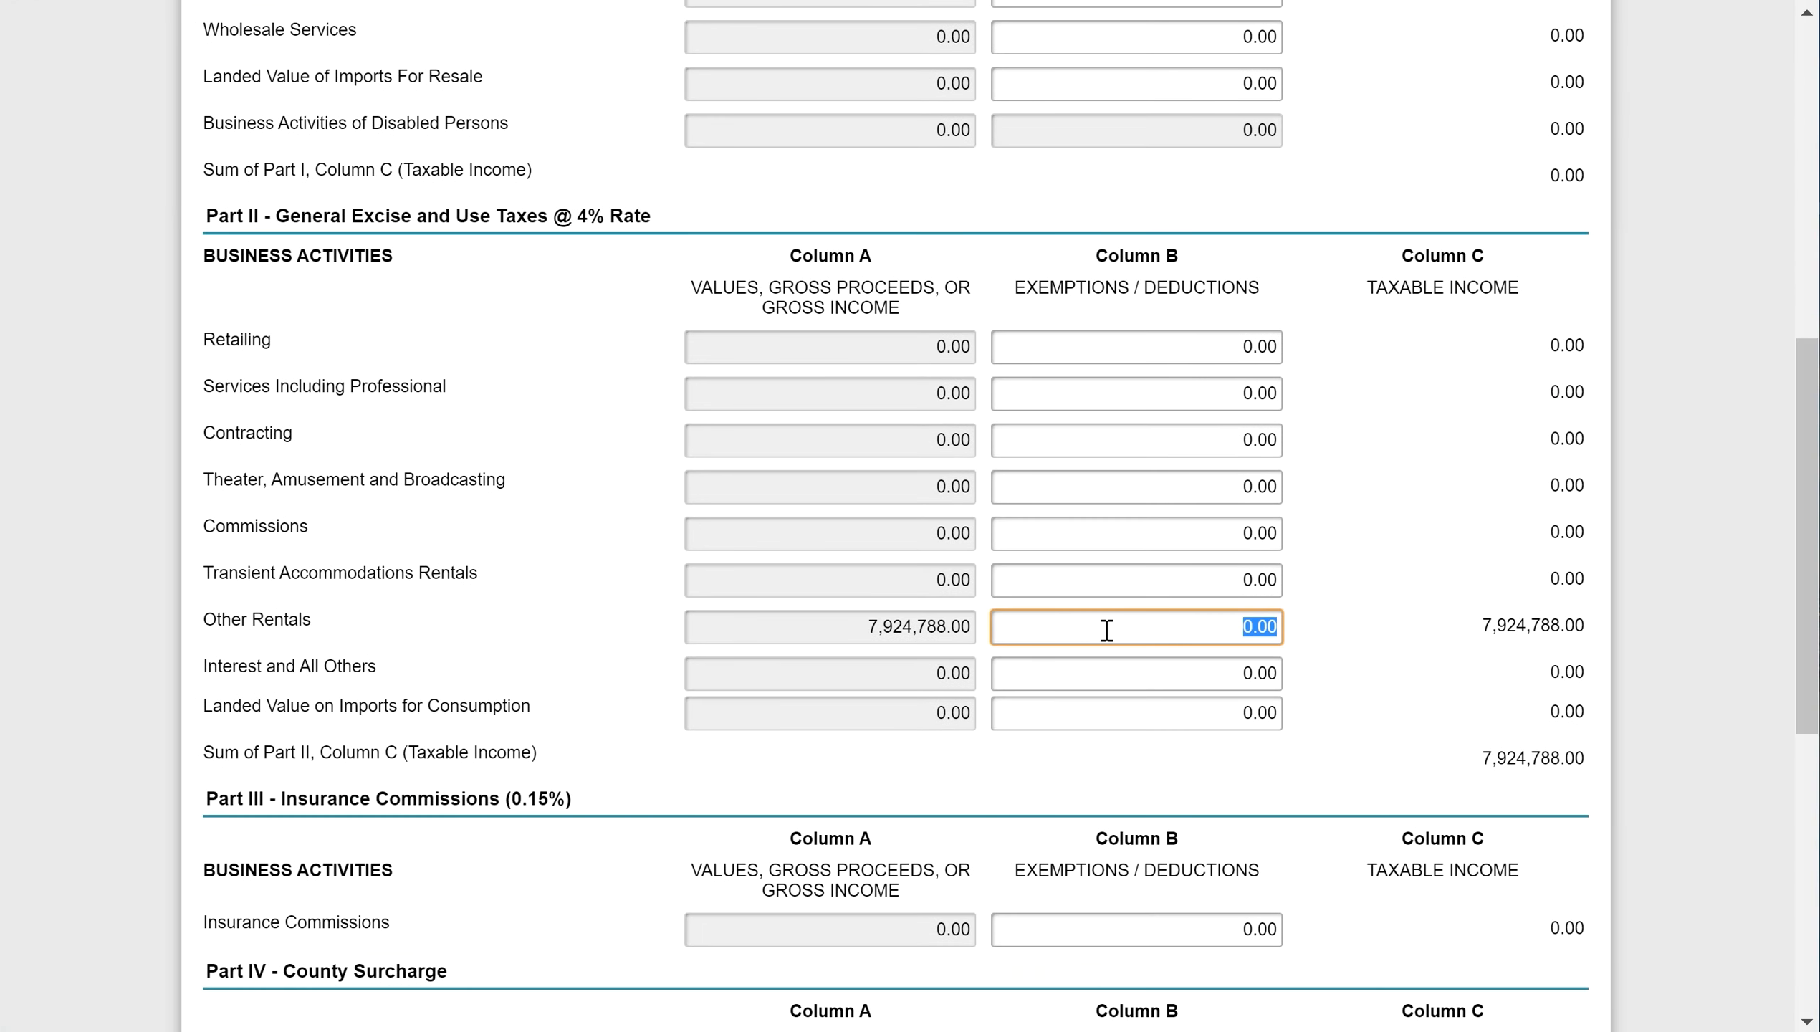
click(517, 1031)
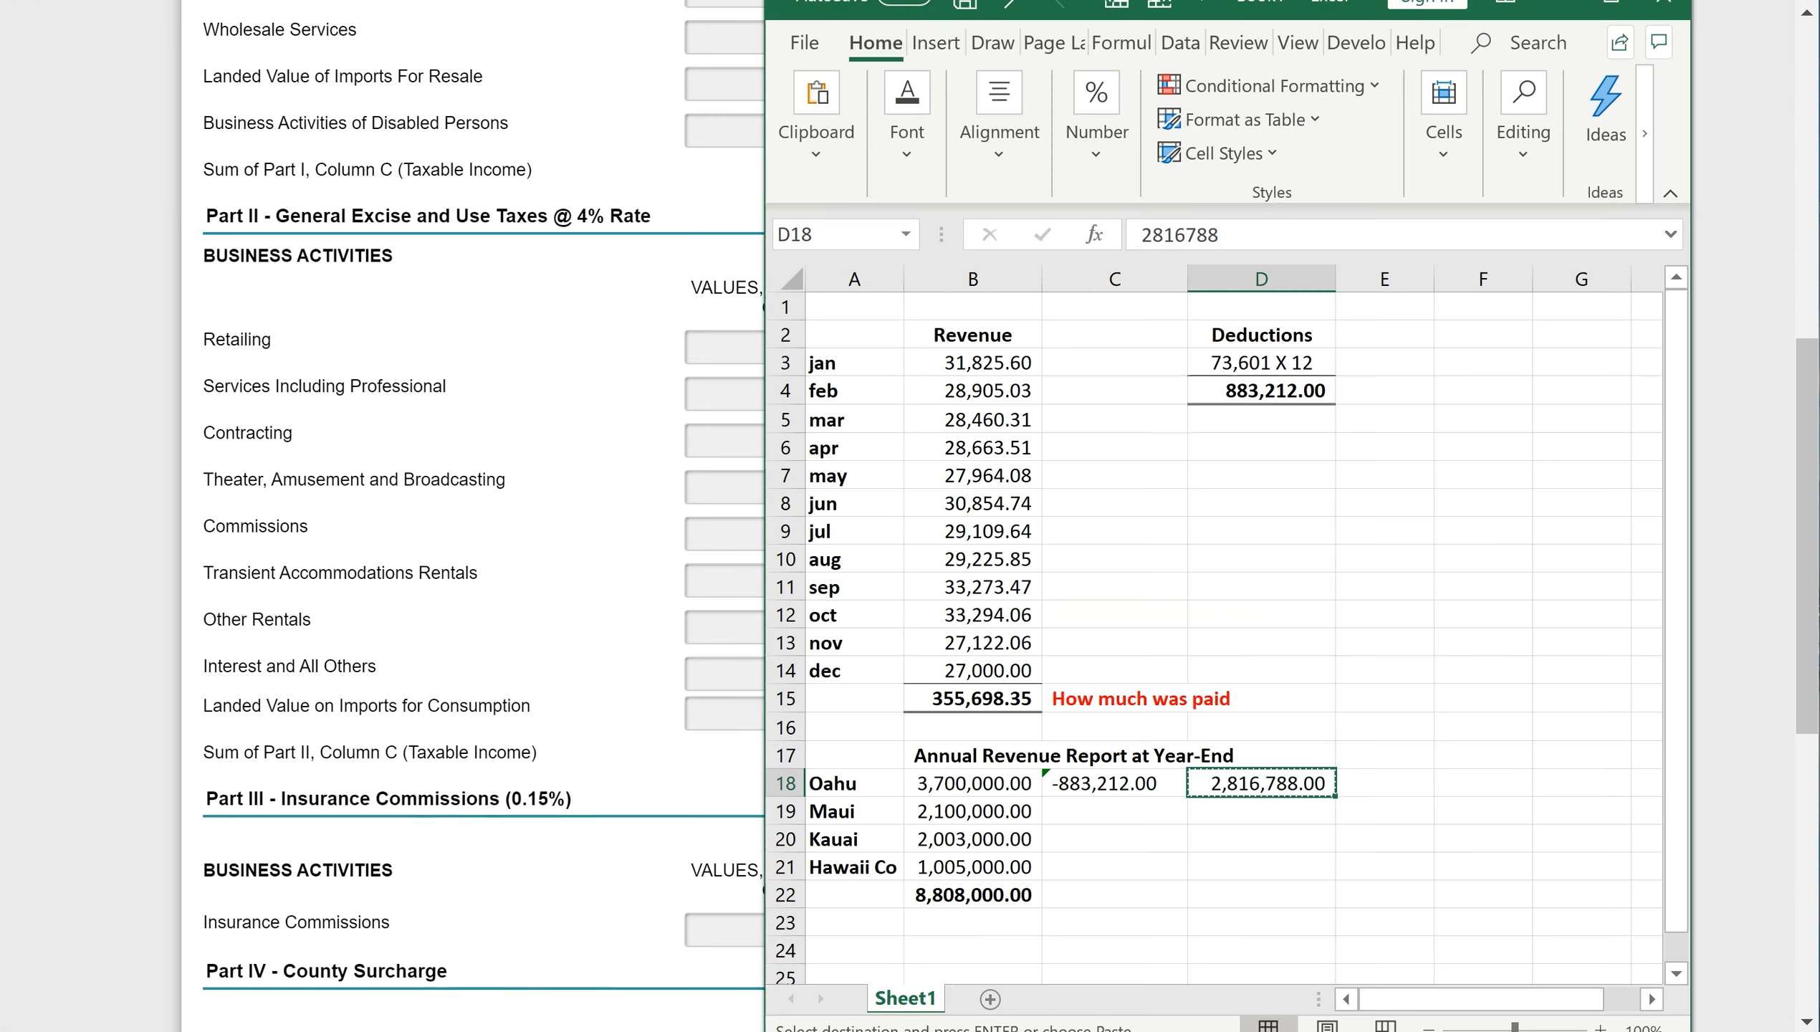
key(alt+Tab)
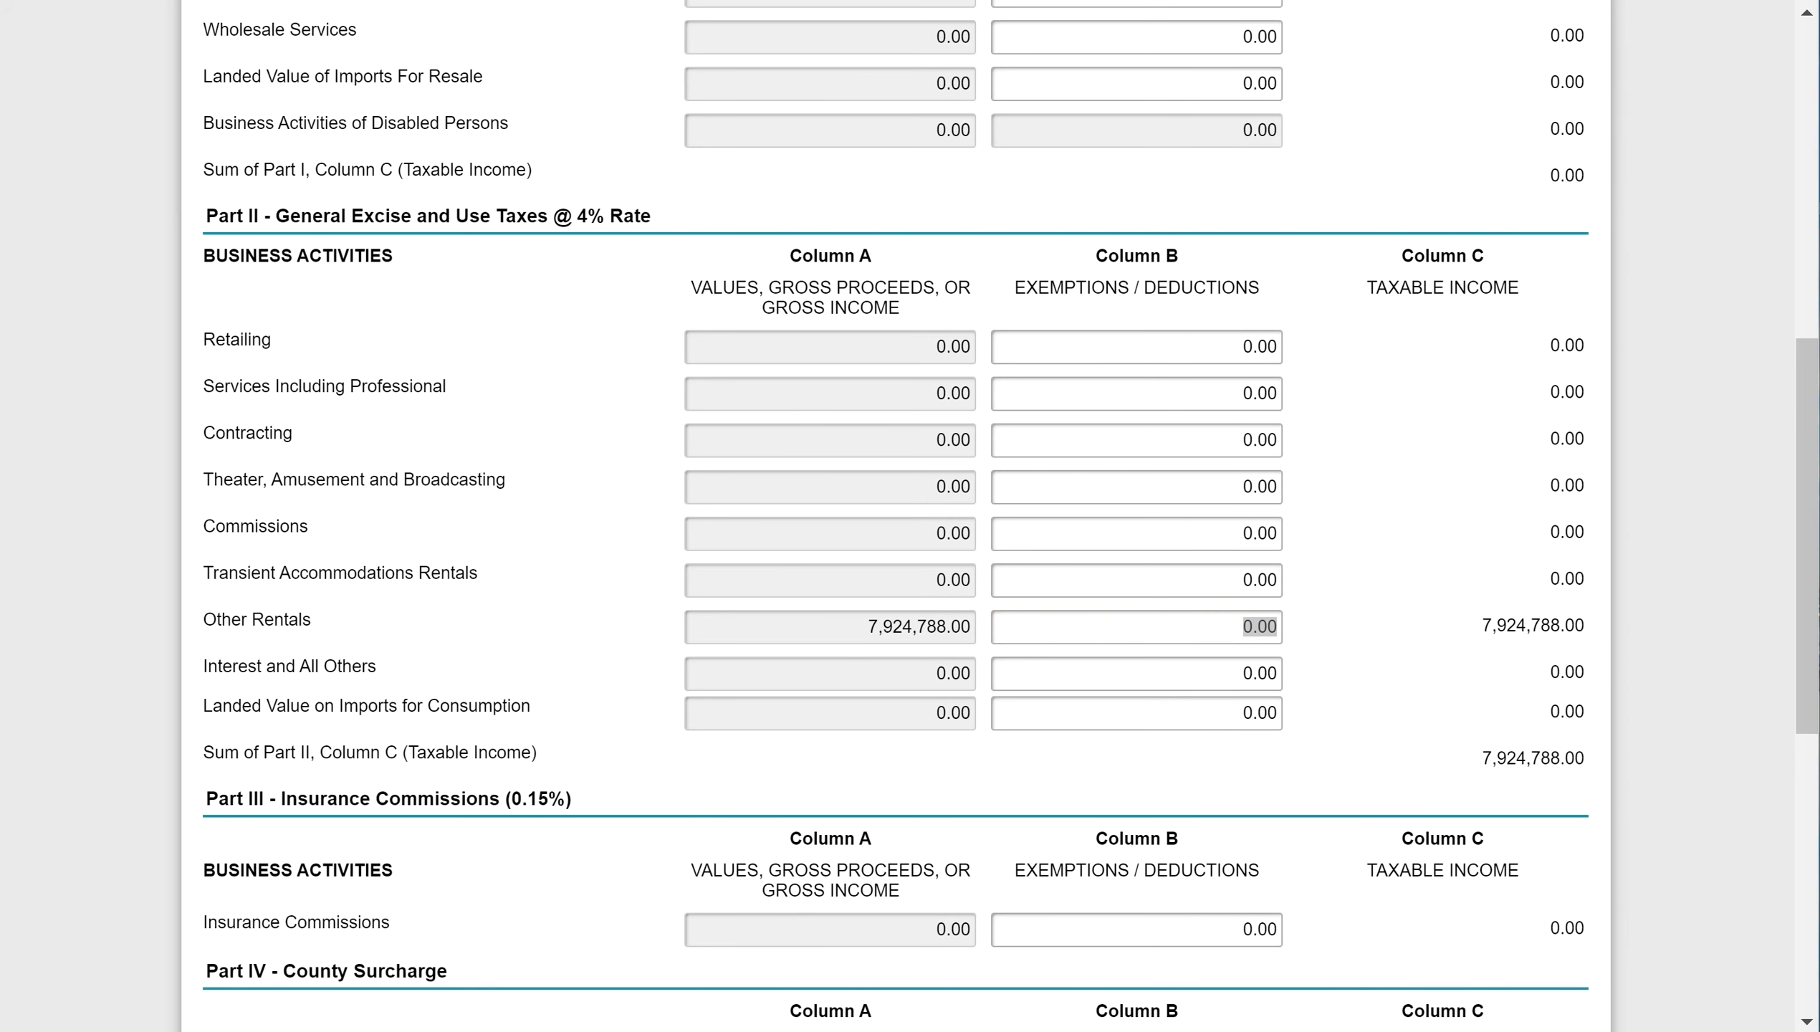
key(alt+Tab)
click(1269, 395)
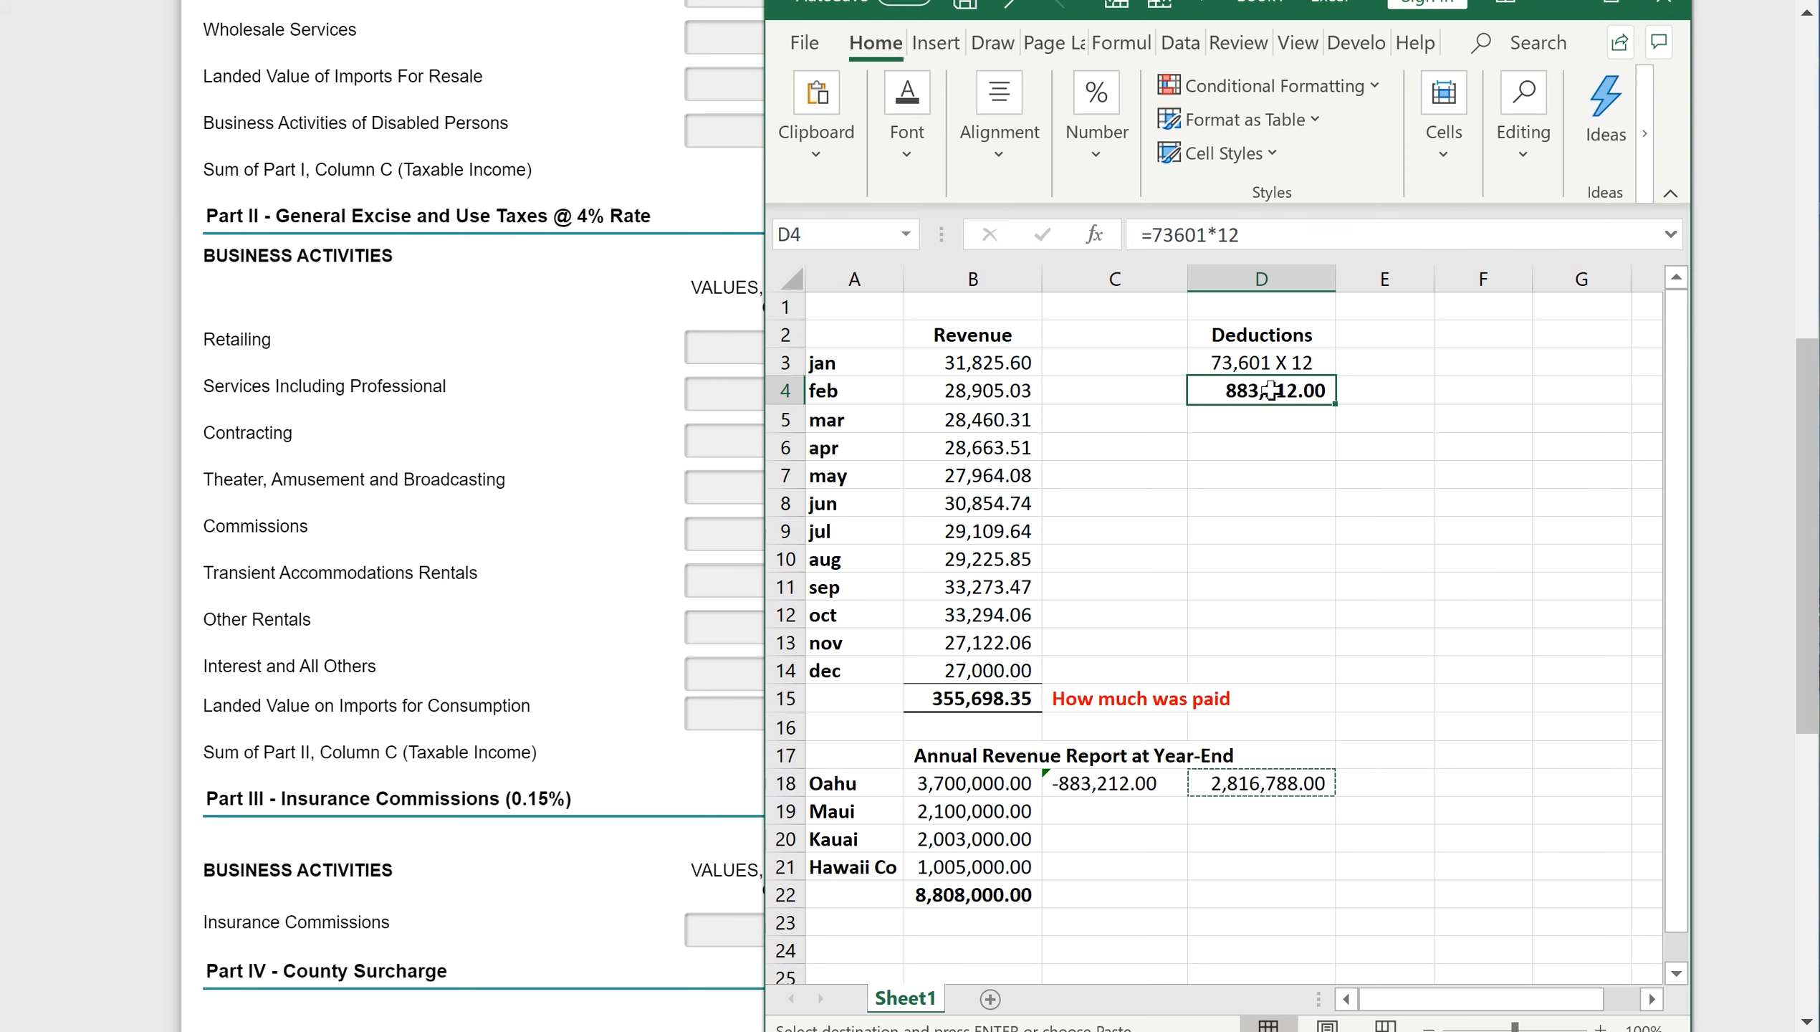
key(ctrl+c)
click(575, 495)
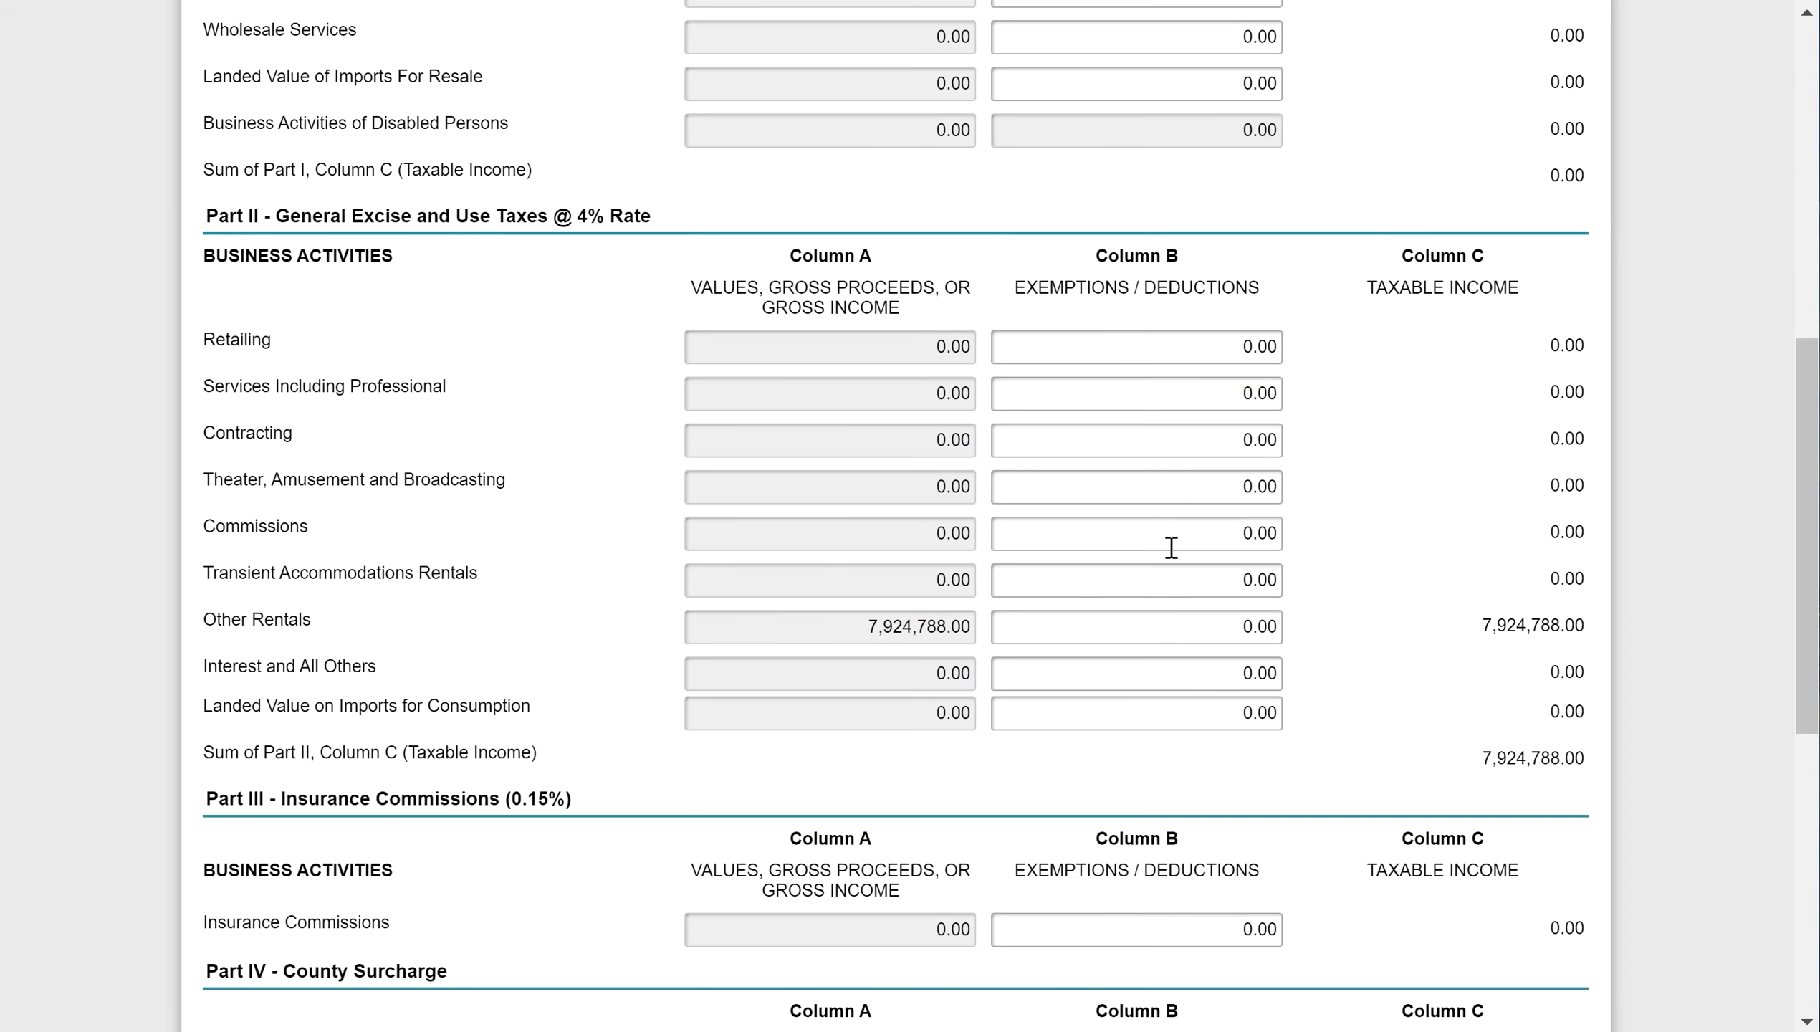
click(1191, 633)
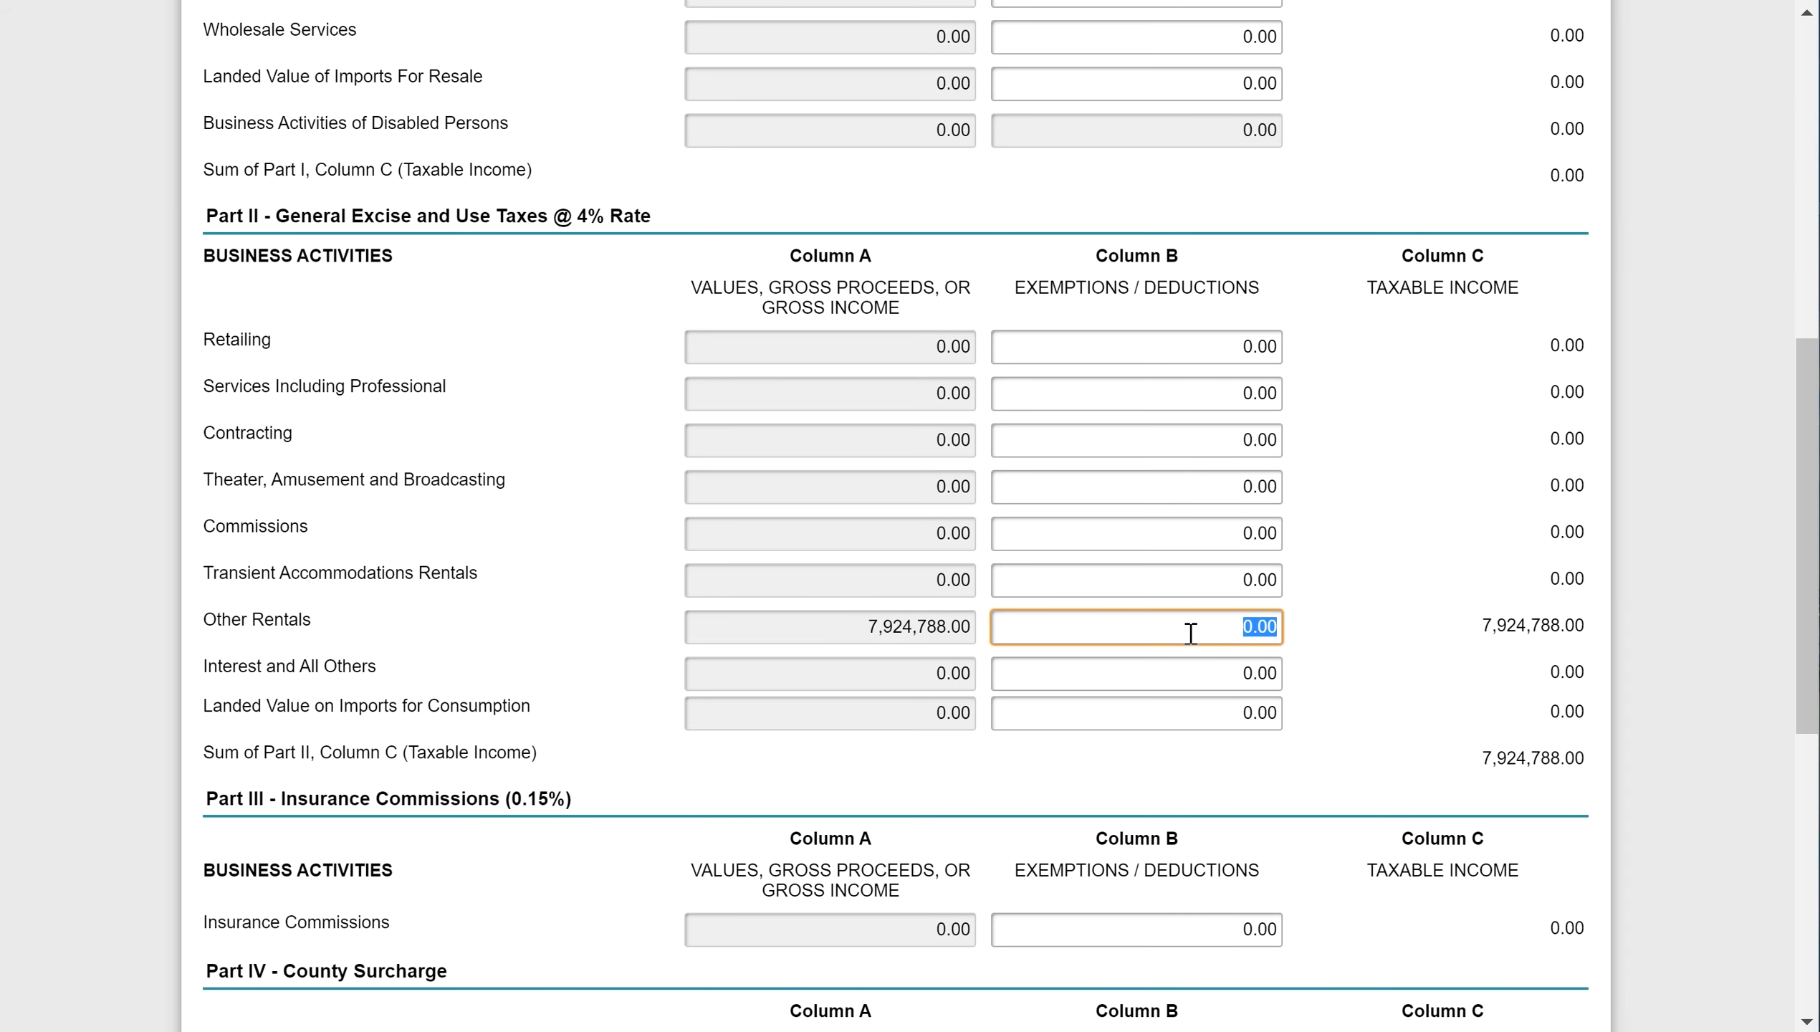
key(ctrl+v)
click(1059, 683)
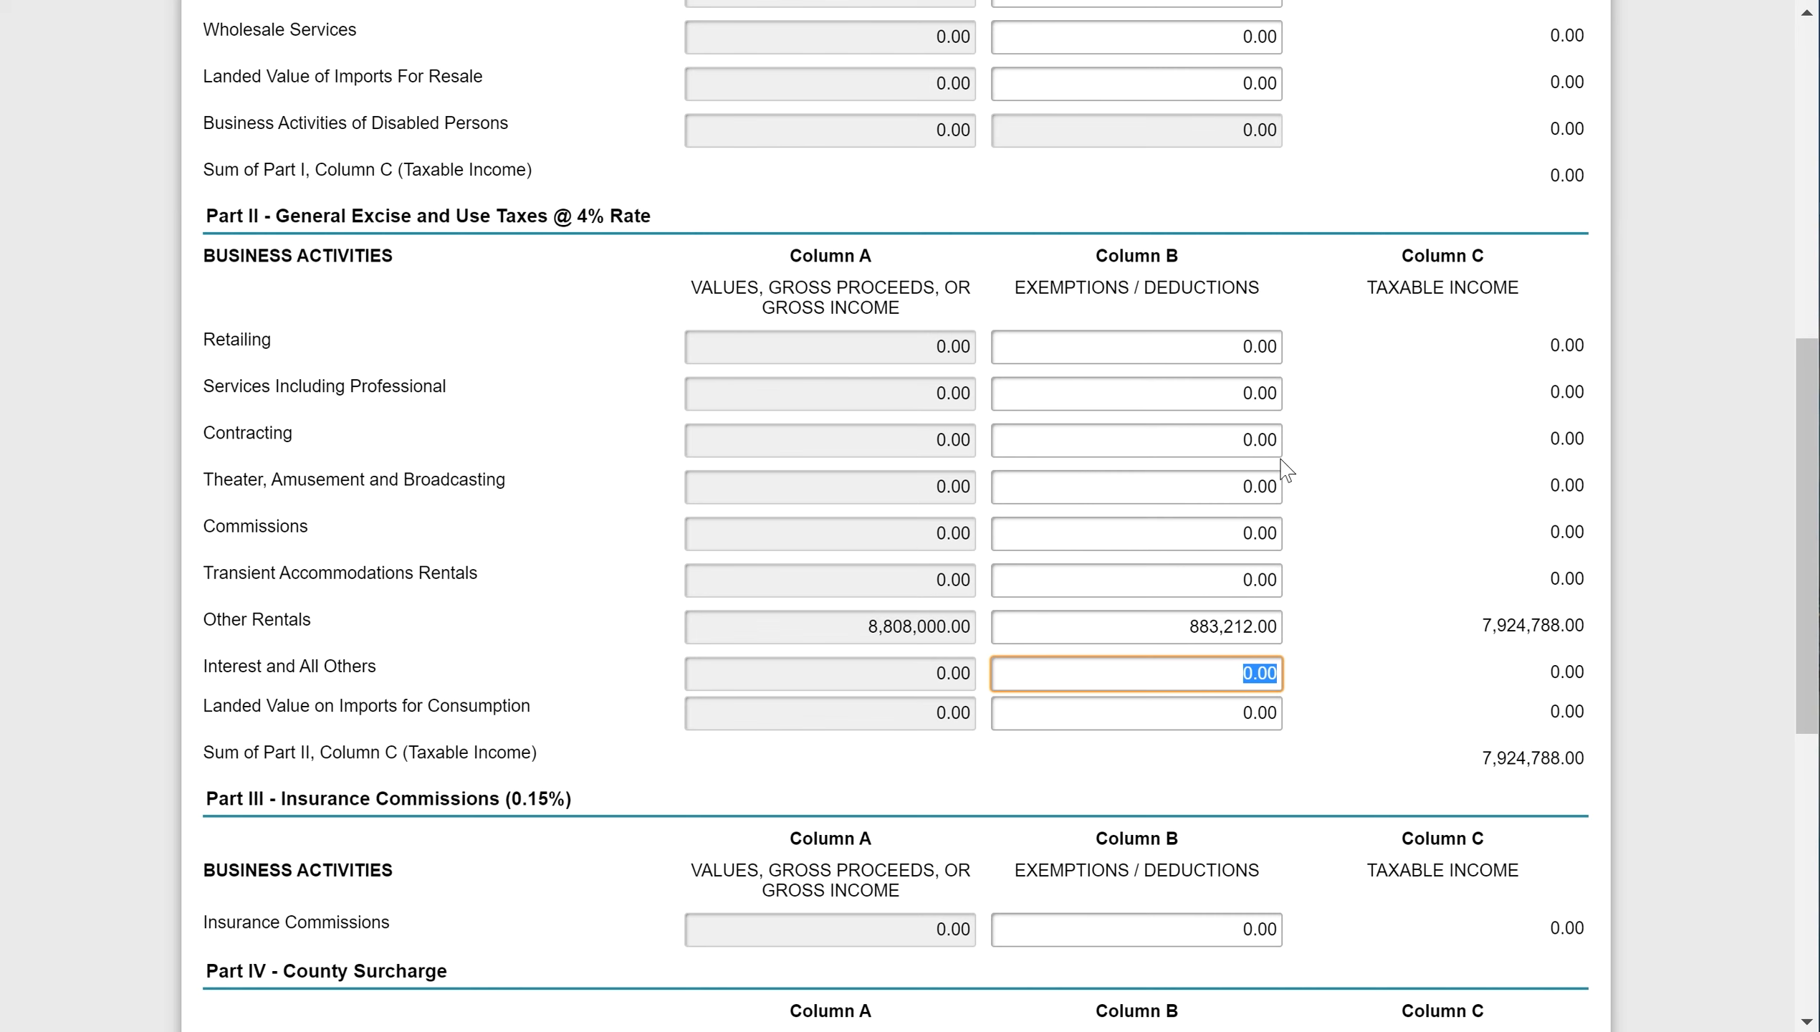
- Clear and re-enter 883,212.00 as the Other Rentals deduction, leaving 7,924,788.00 taxable
key(shift+Tab)
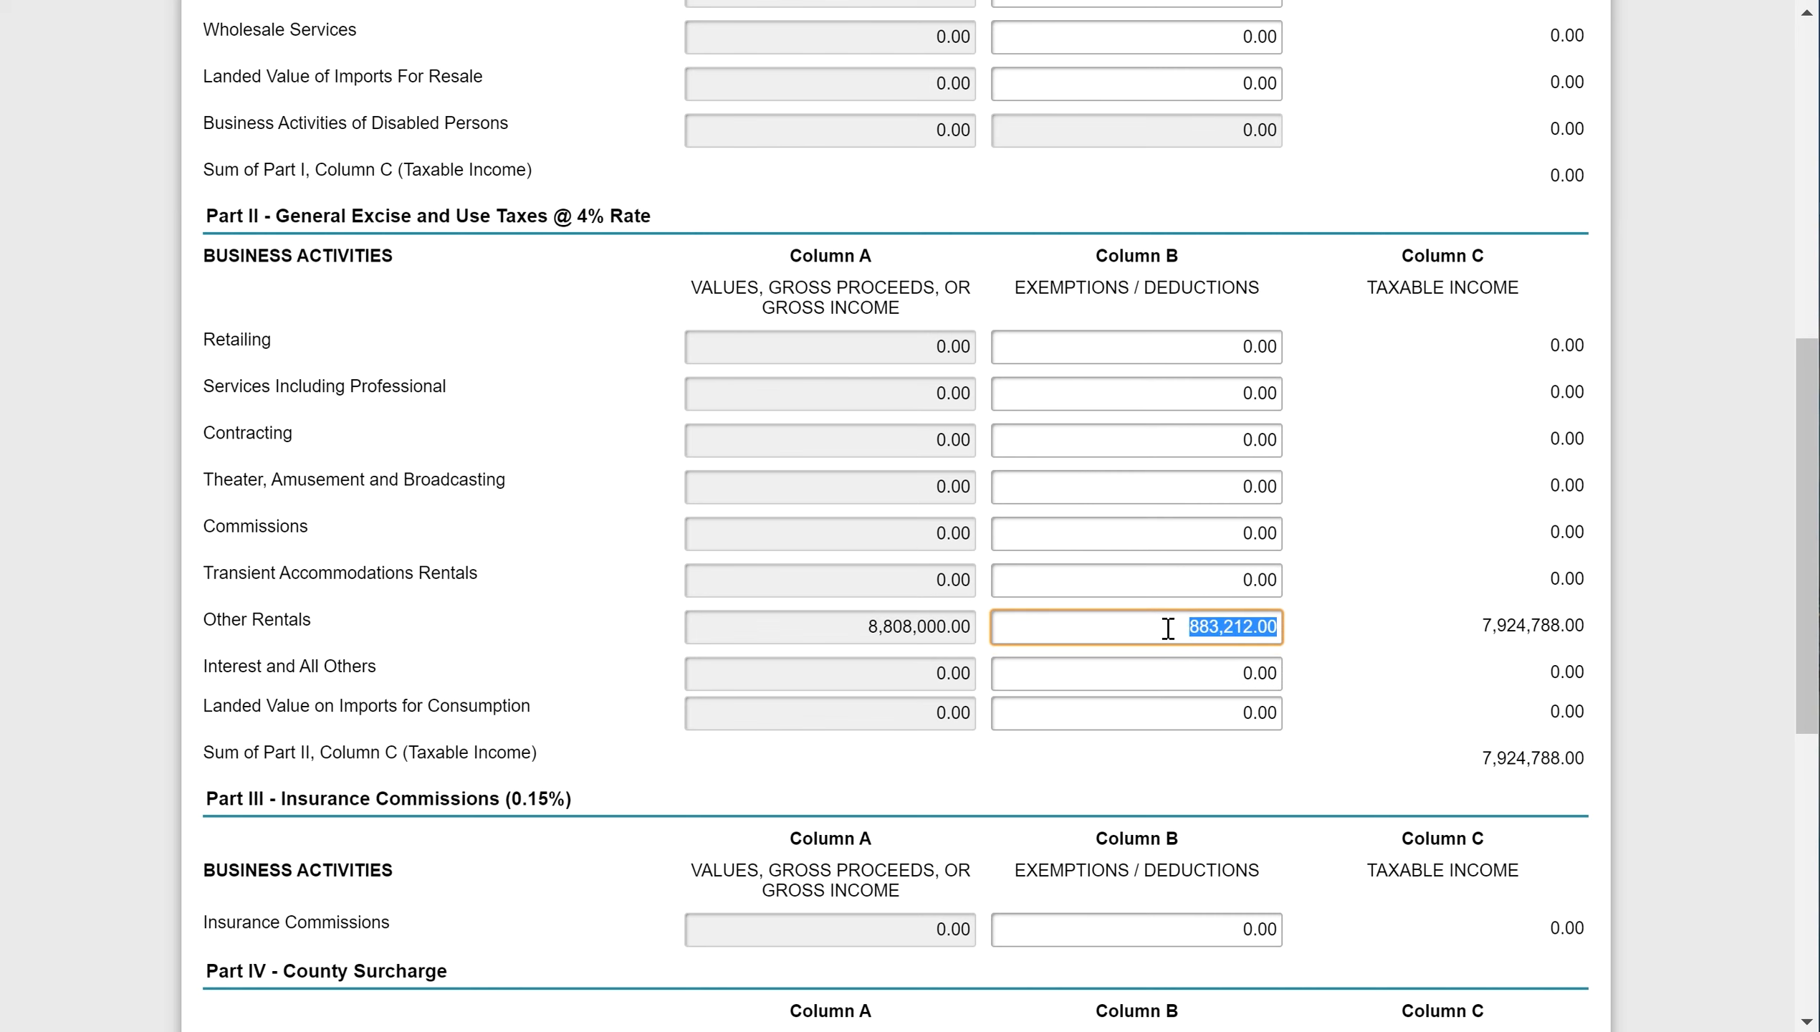
key(BackSpace)
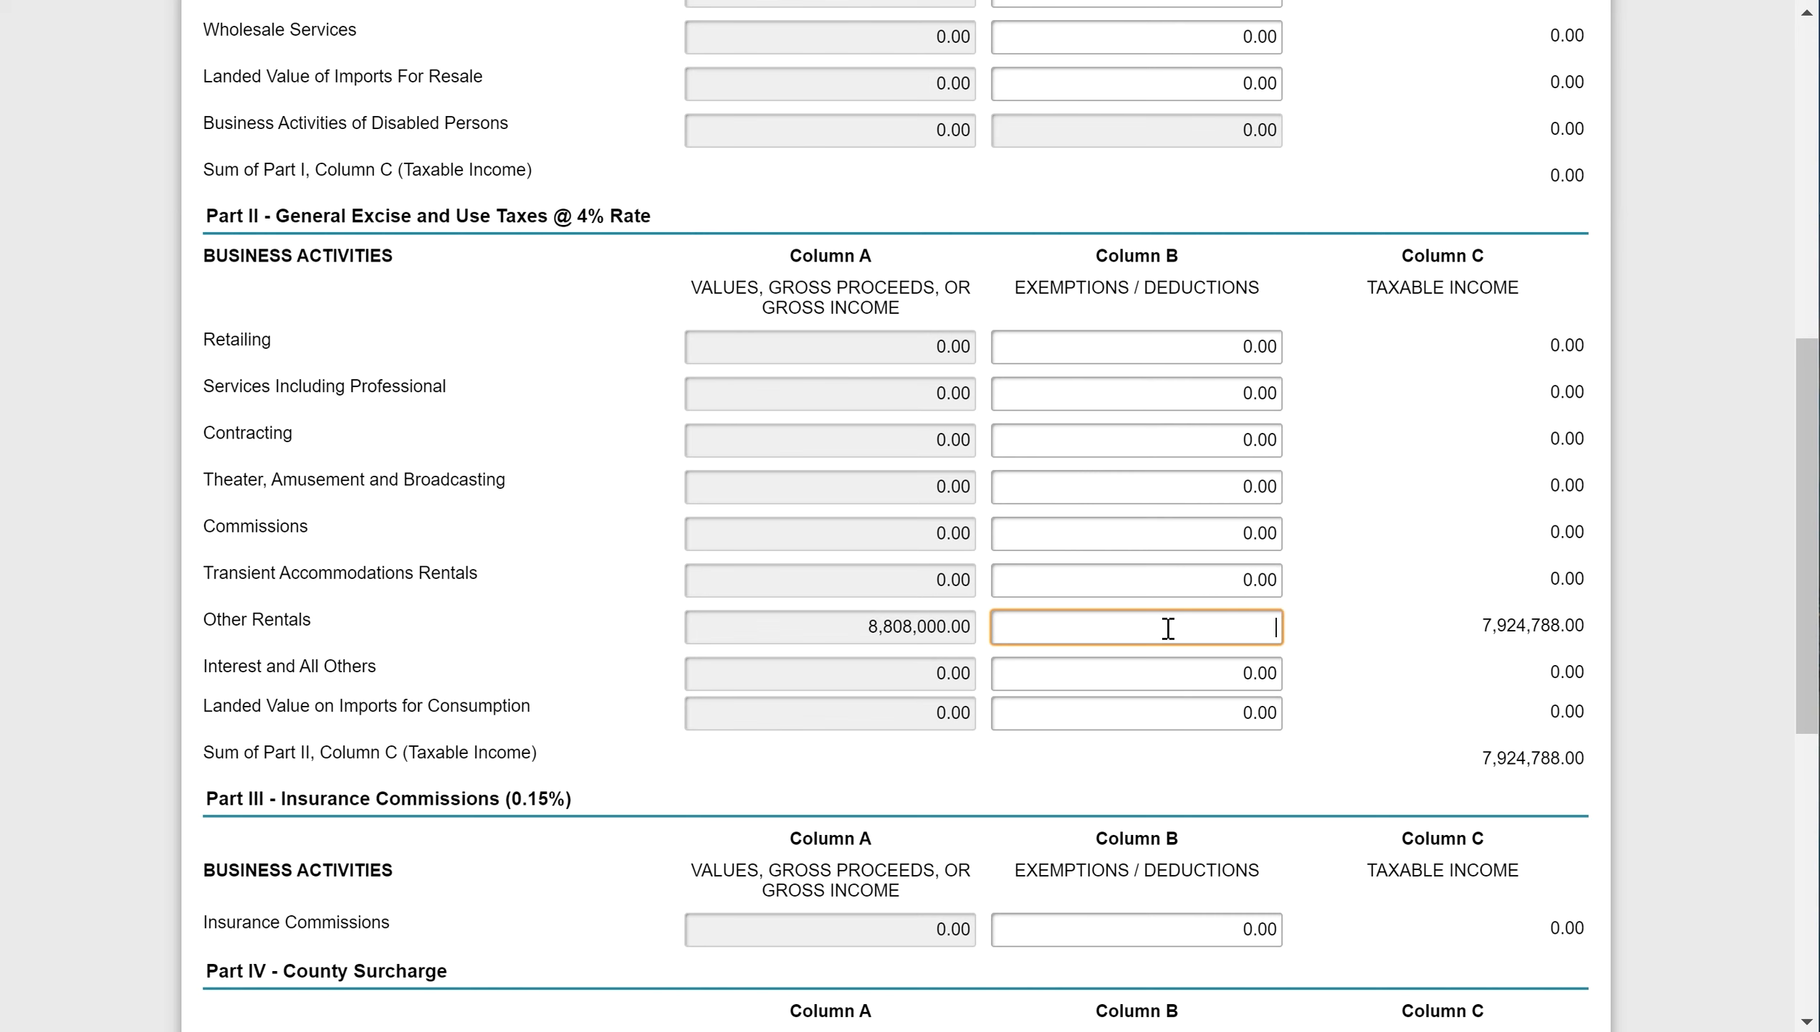
click(1158, 683)
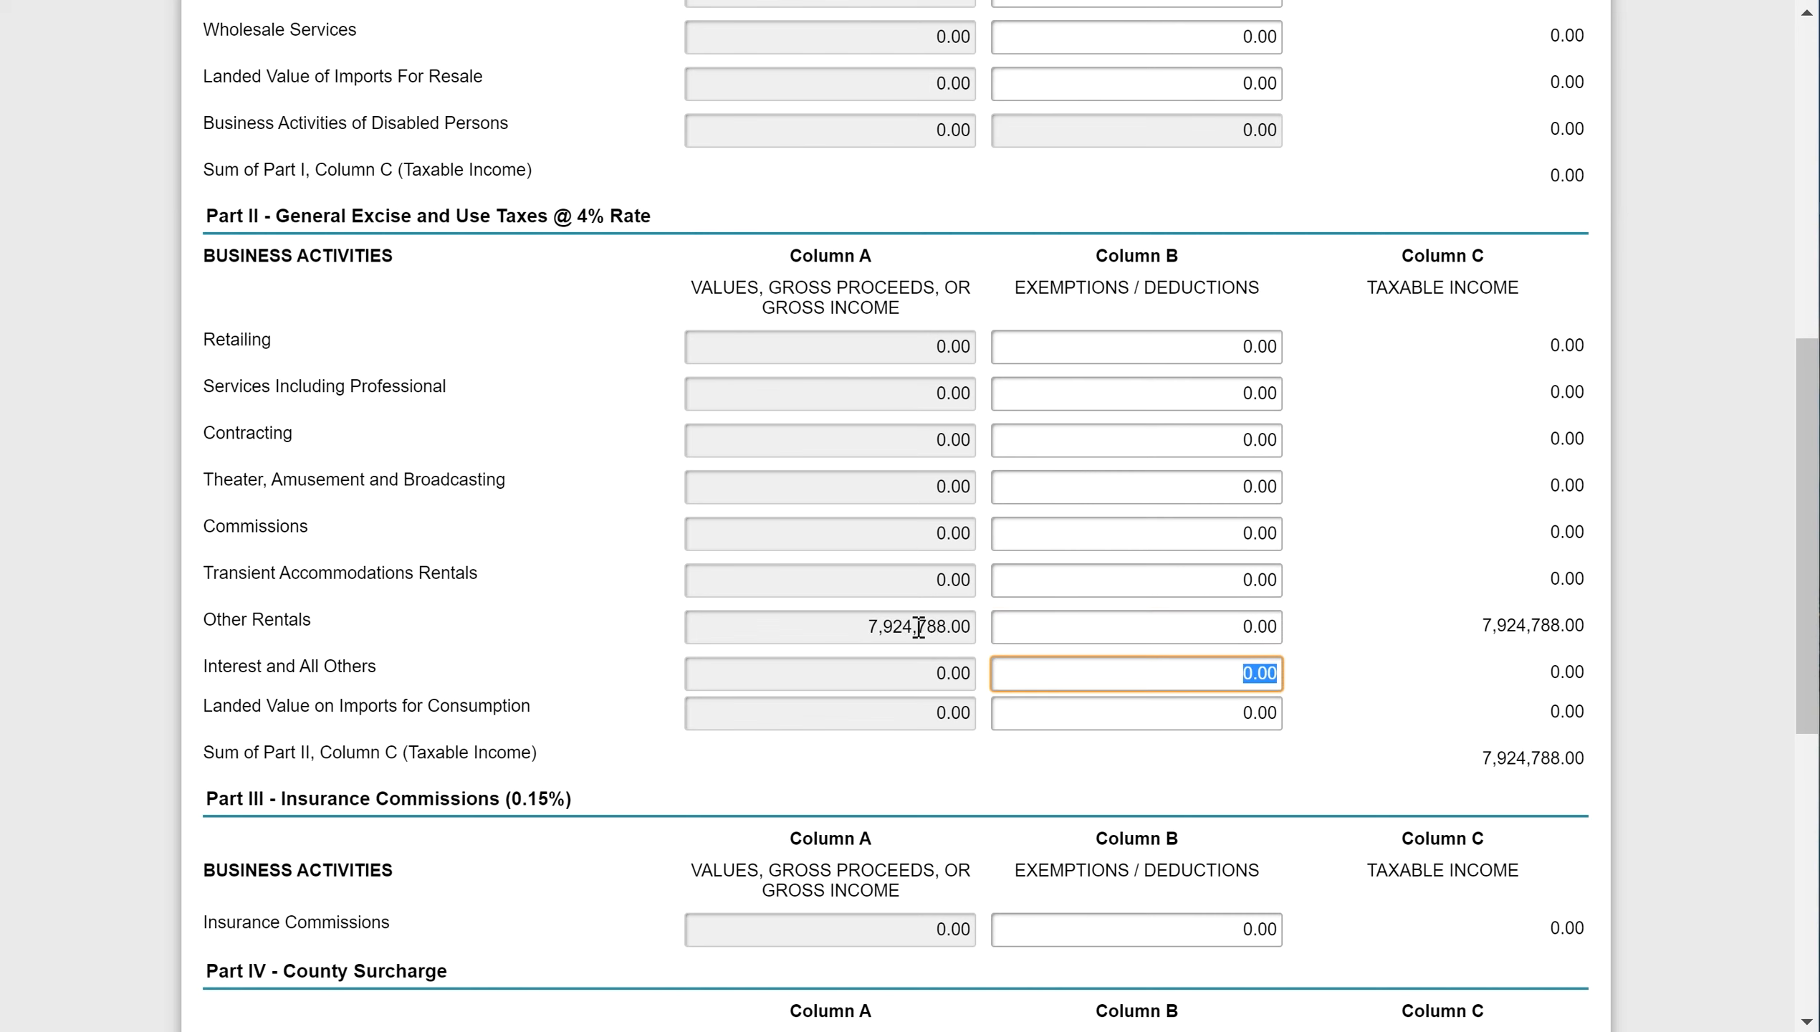
click(1231, 600)
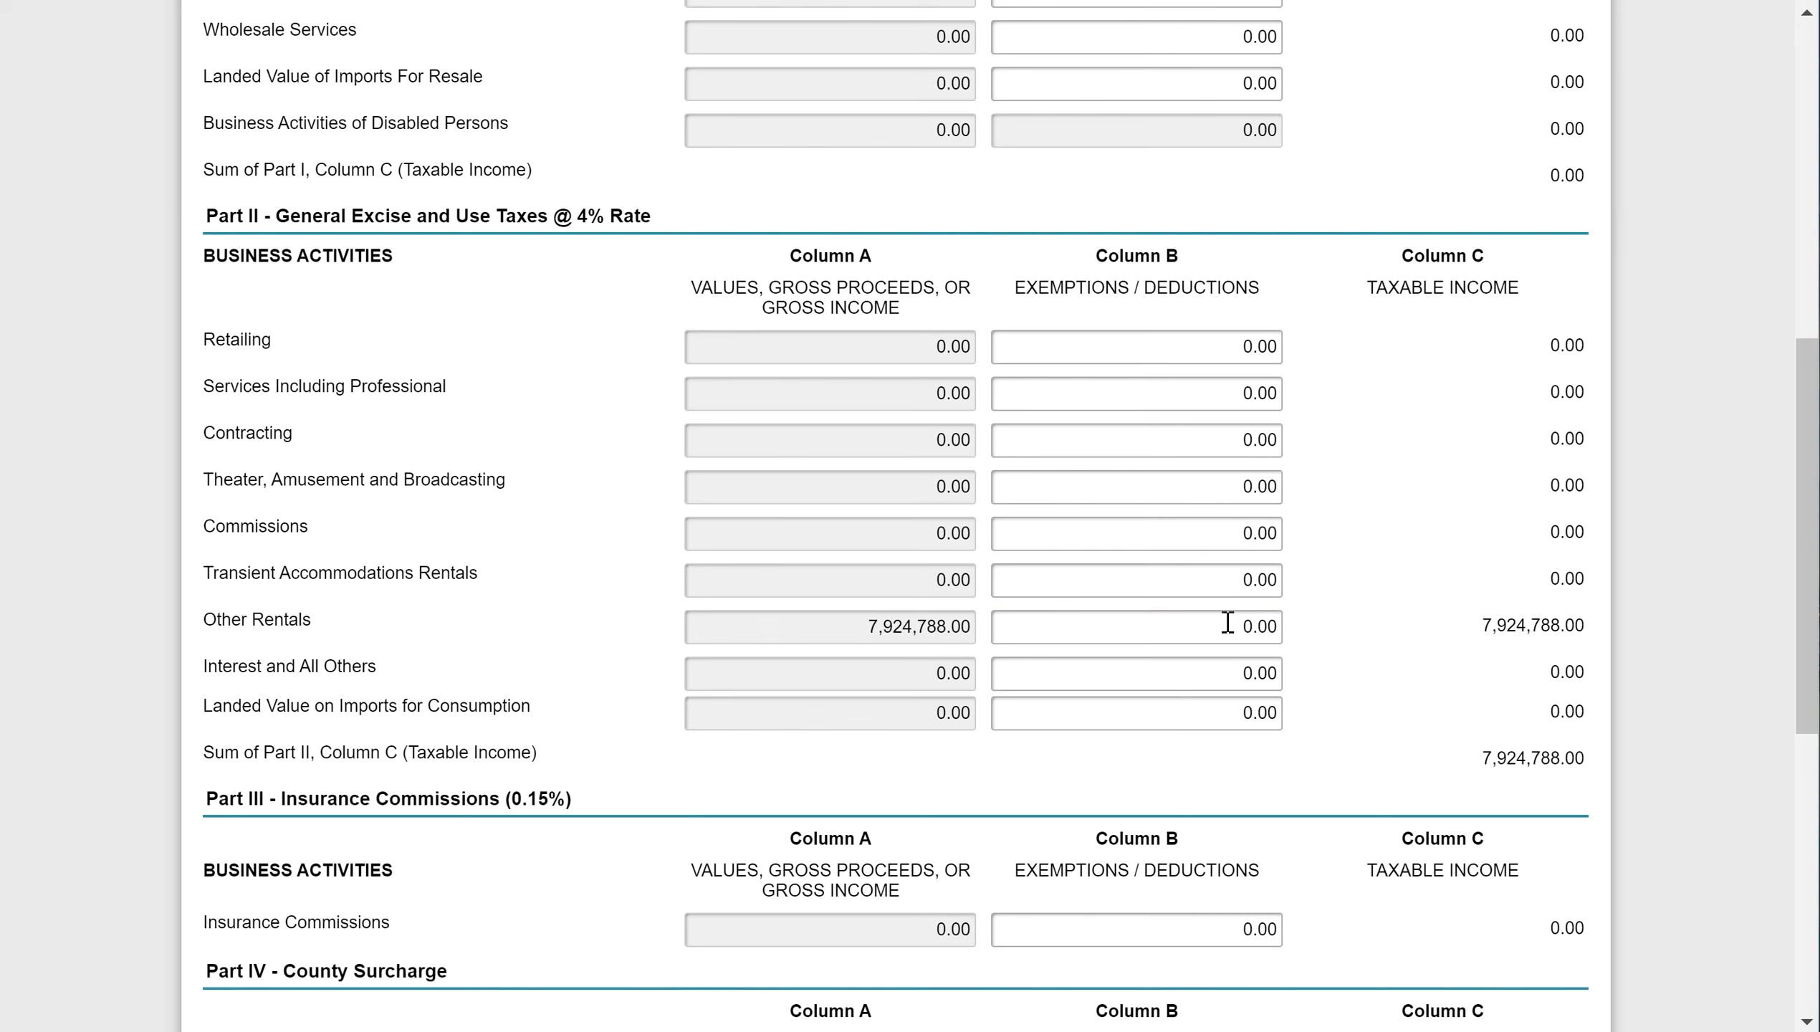
click(1227, 621)
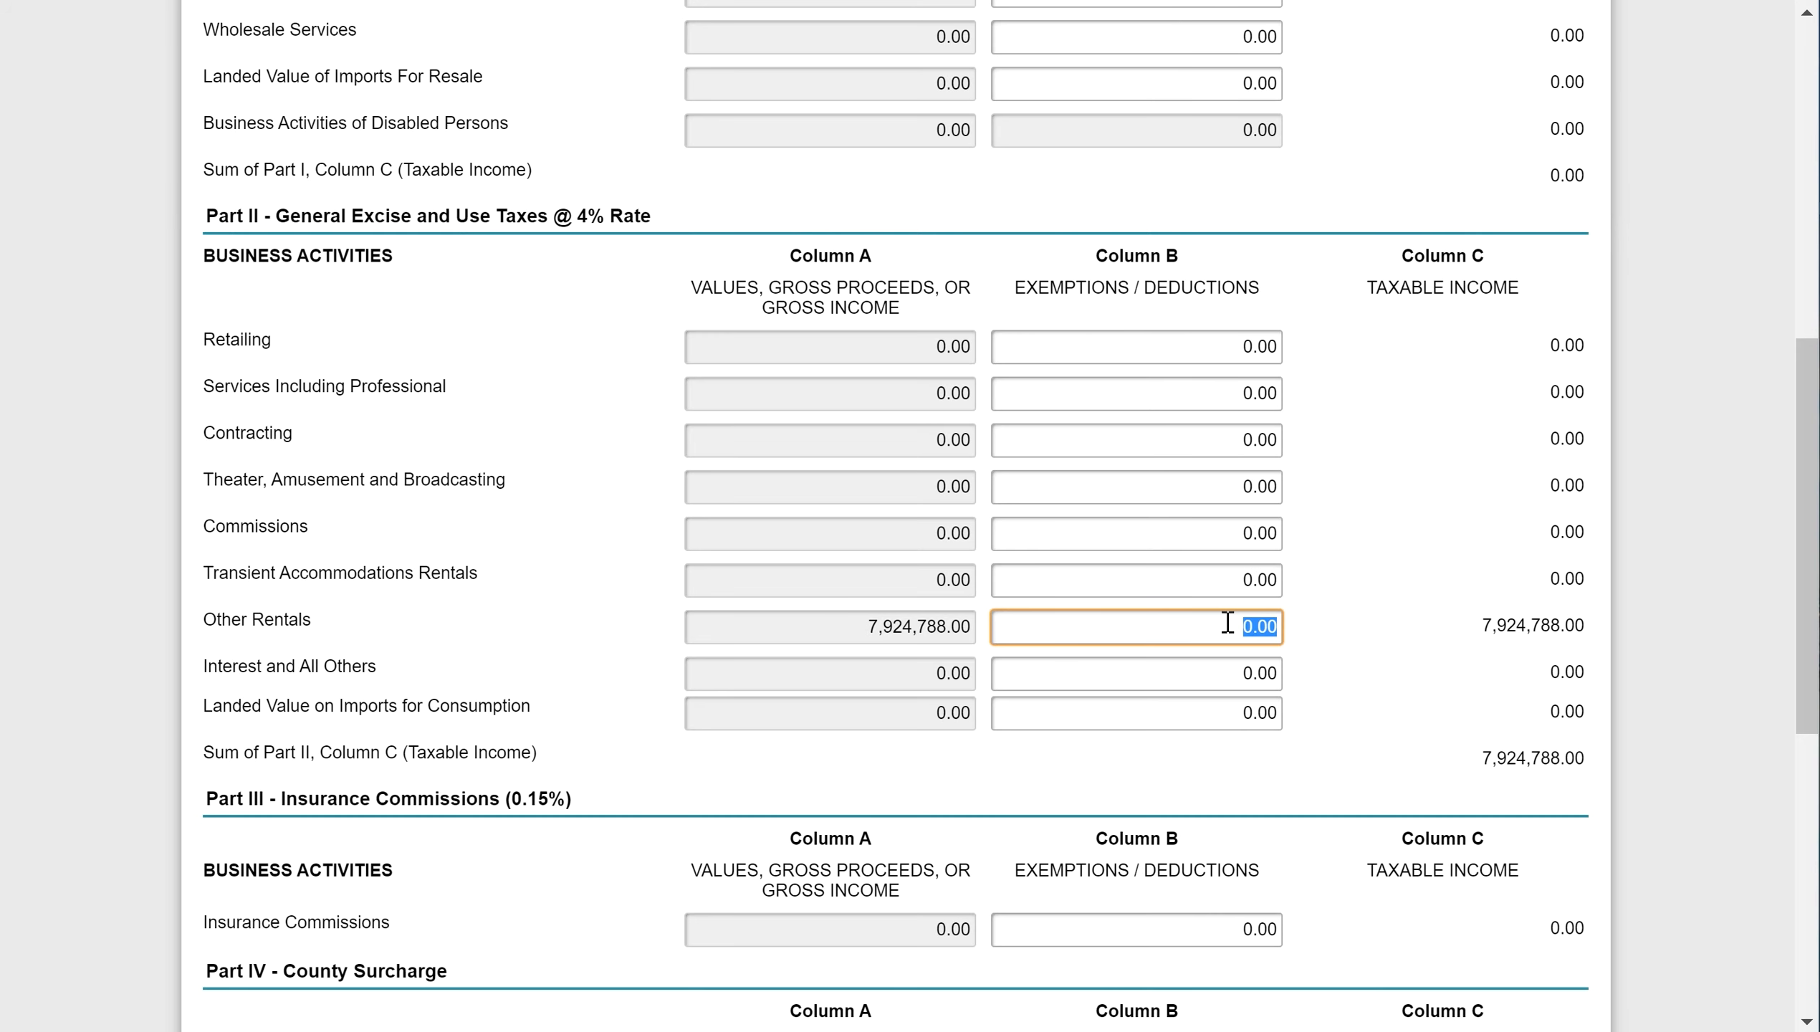
key(ctrl+v)
scroll(1228, 623, down, 6)
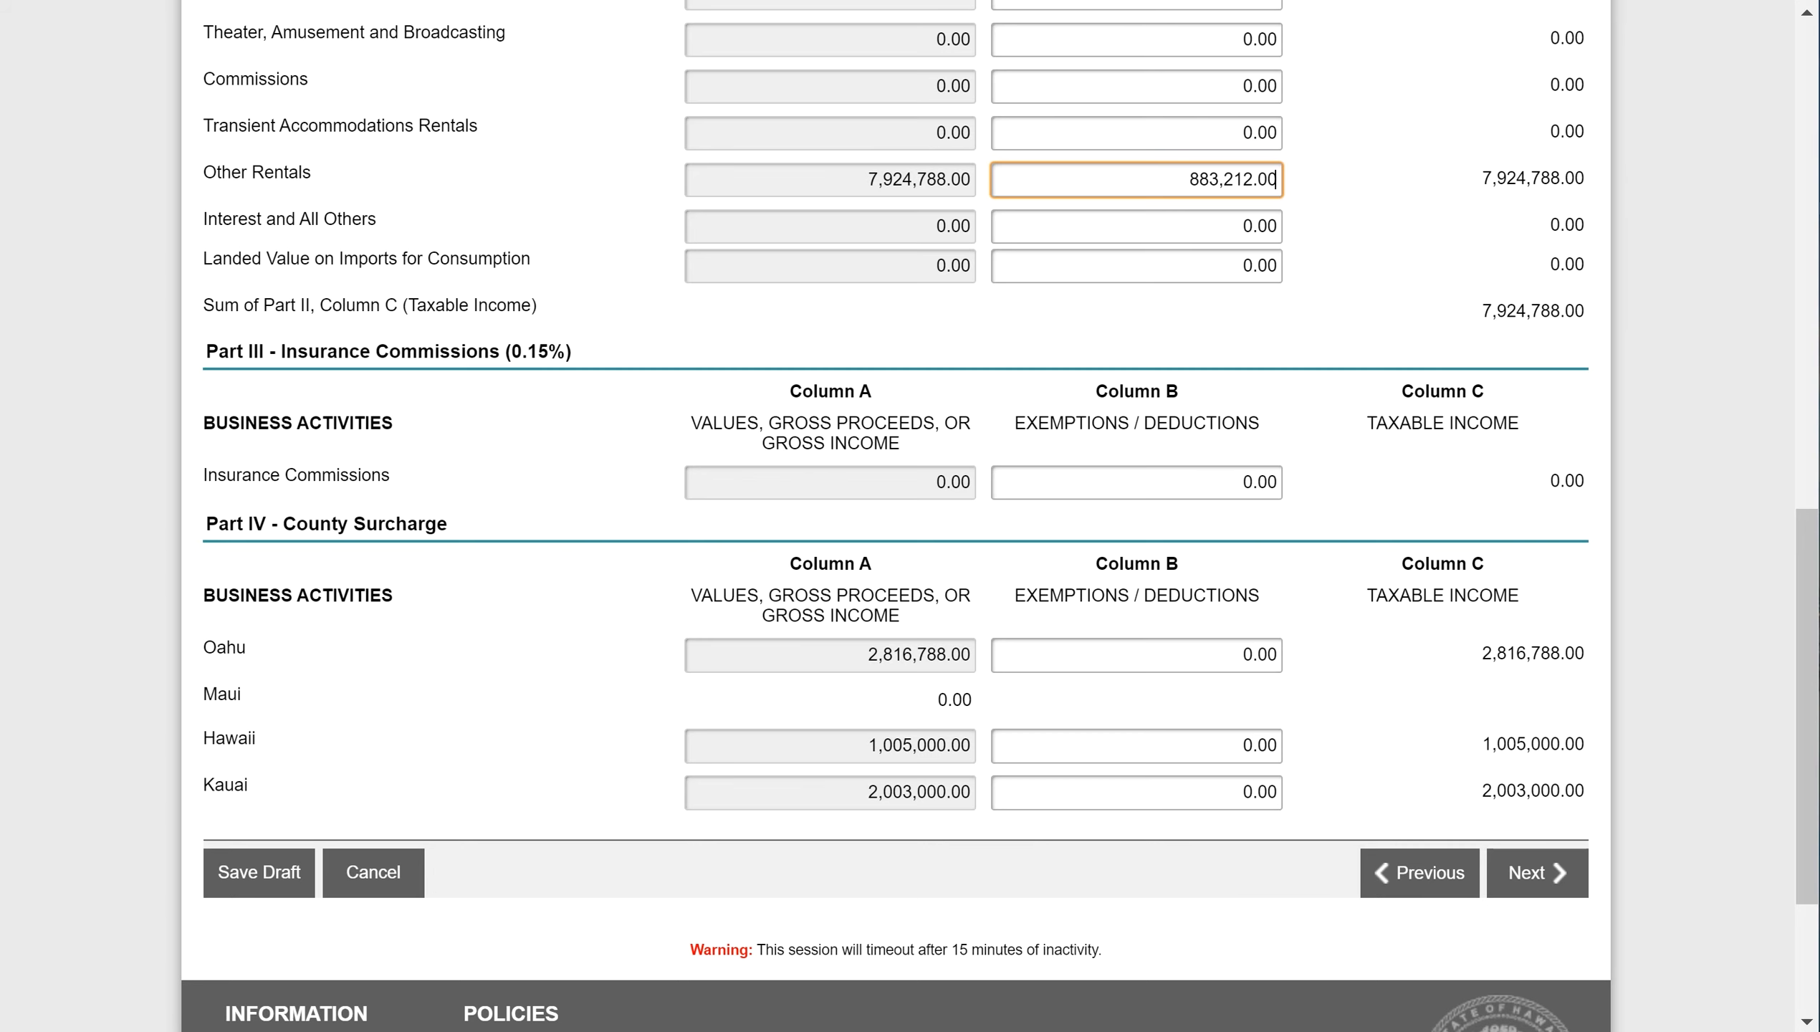
key(alt+Tab)
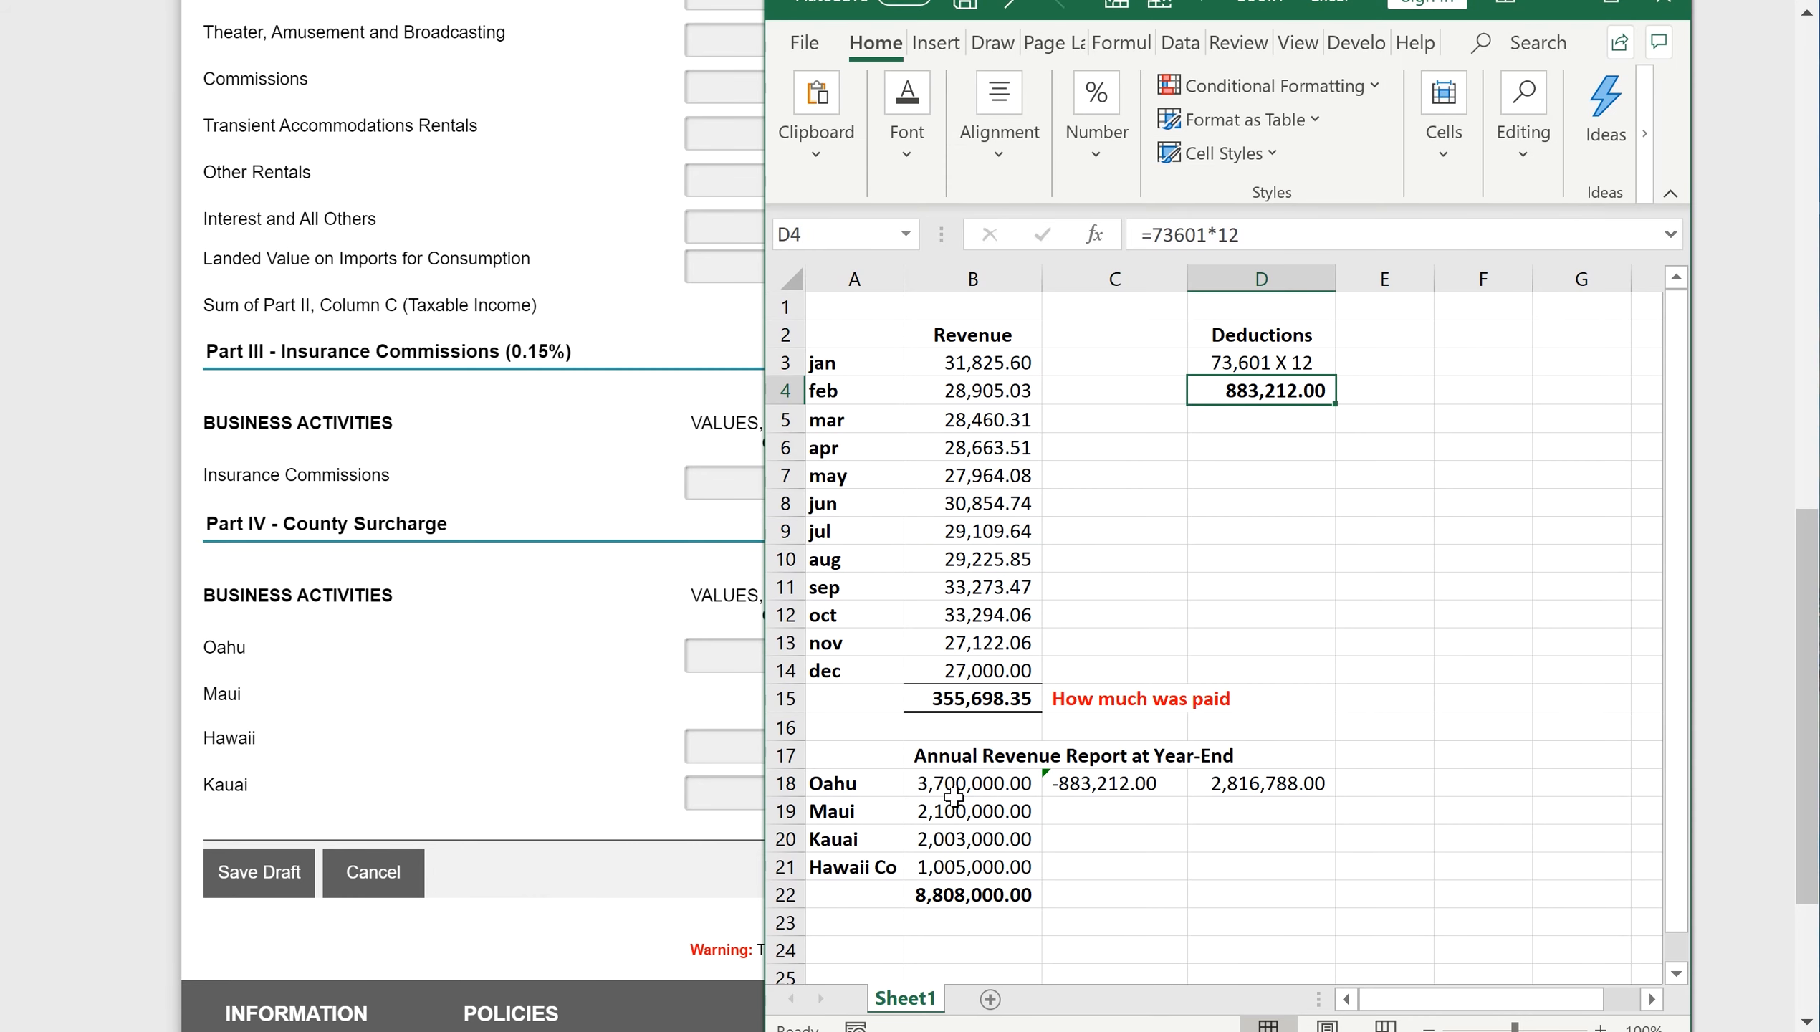
click(621, 752)
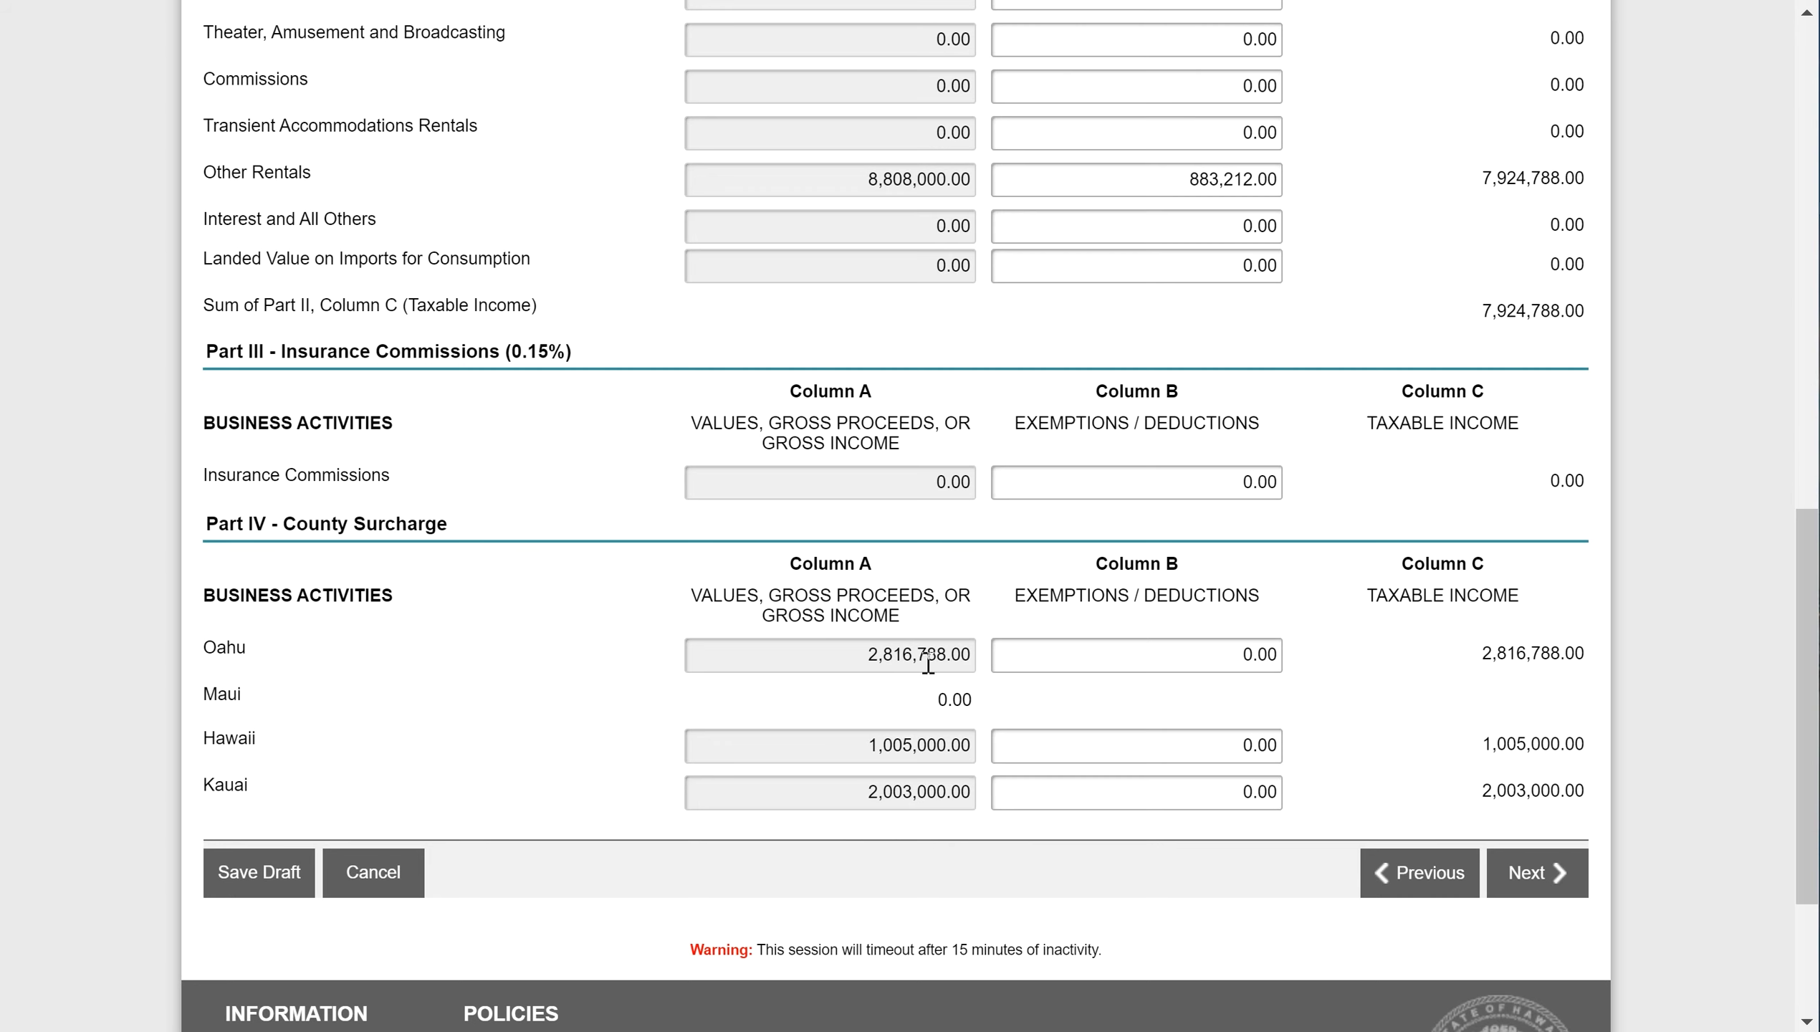
- Claim 883,212.00 for 14. Other Rentals under exemption 126, Lease and Sublease of Real Property
click(1524, 878)
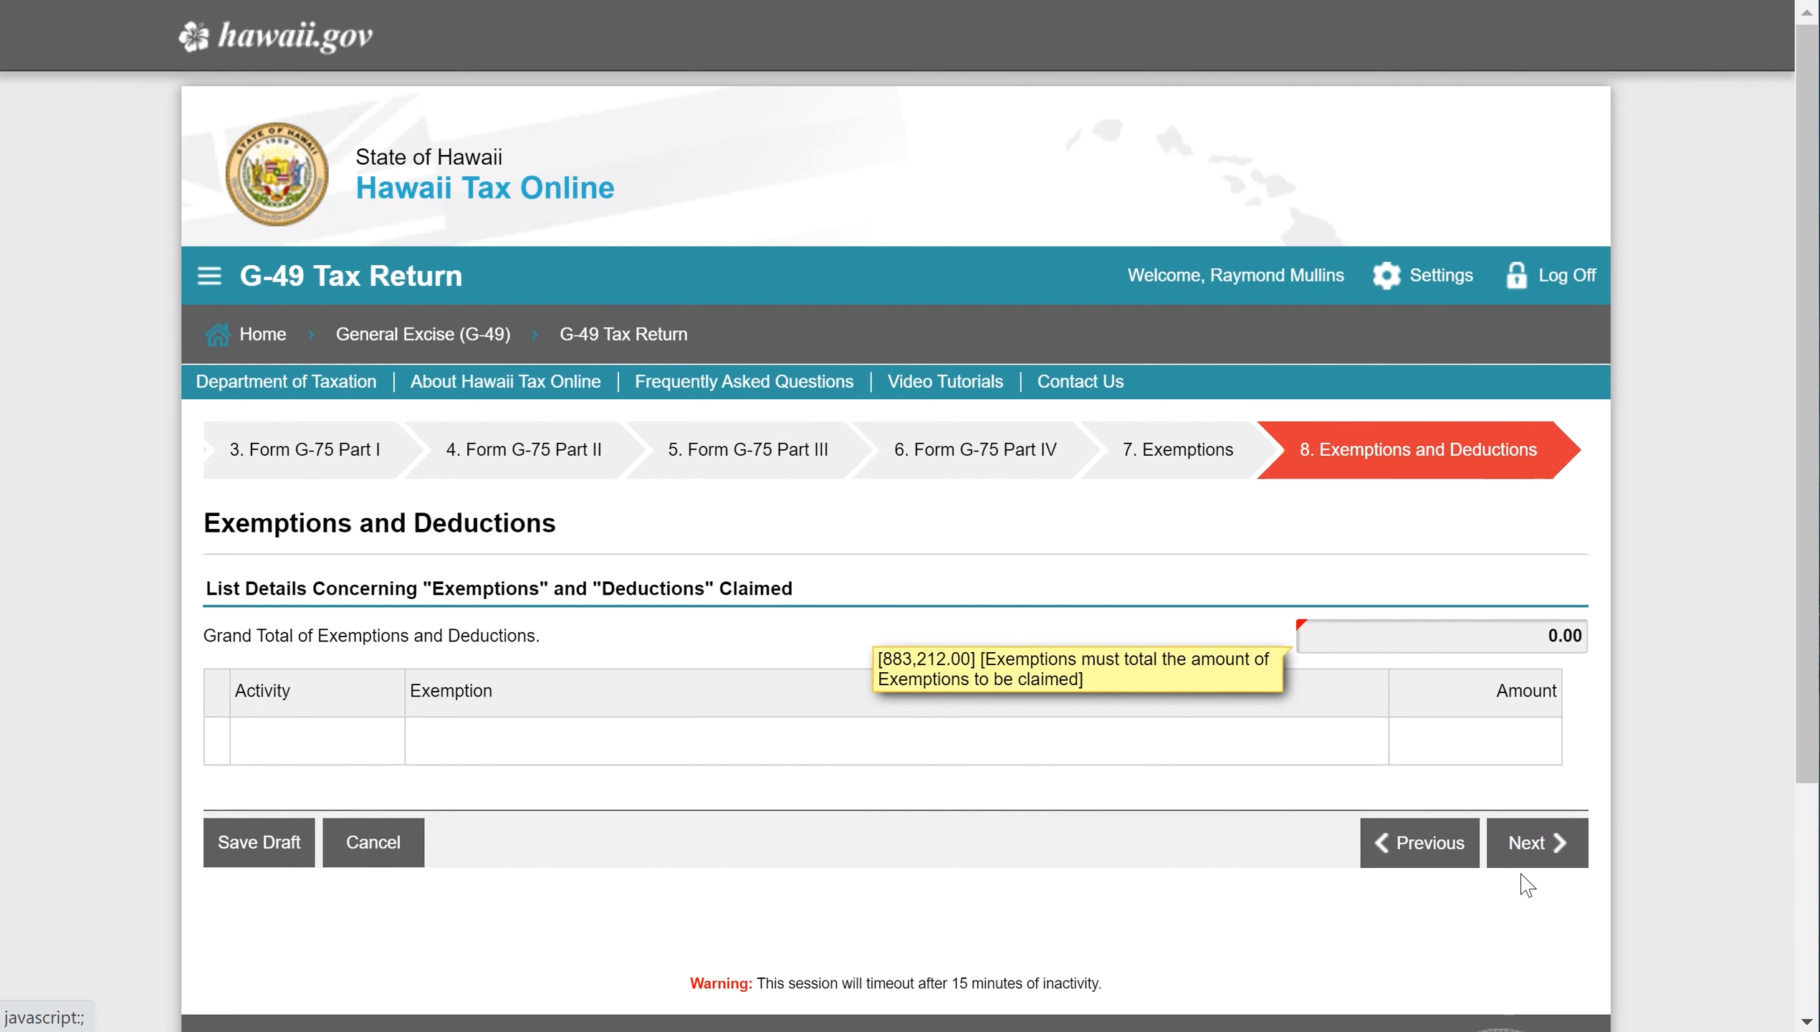
click(292, 745)
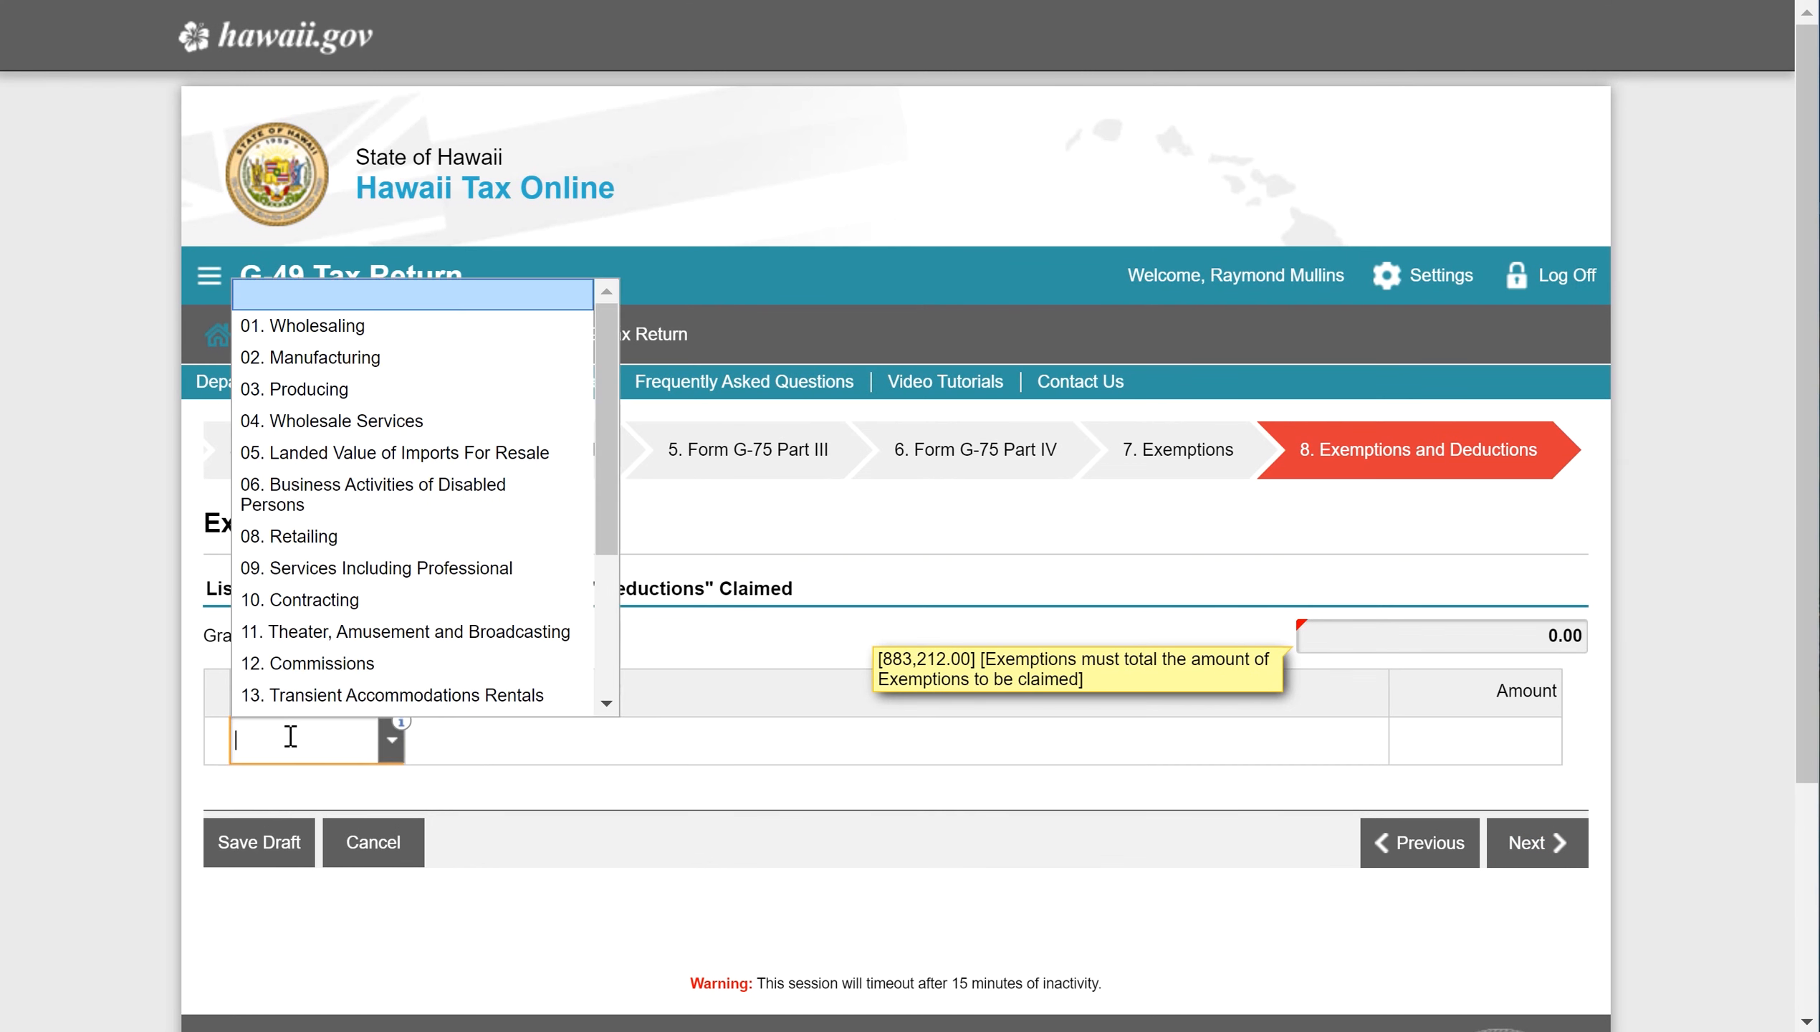
scroll(343, 628, down, 1)
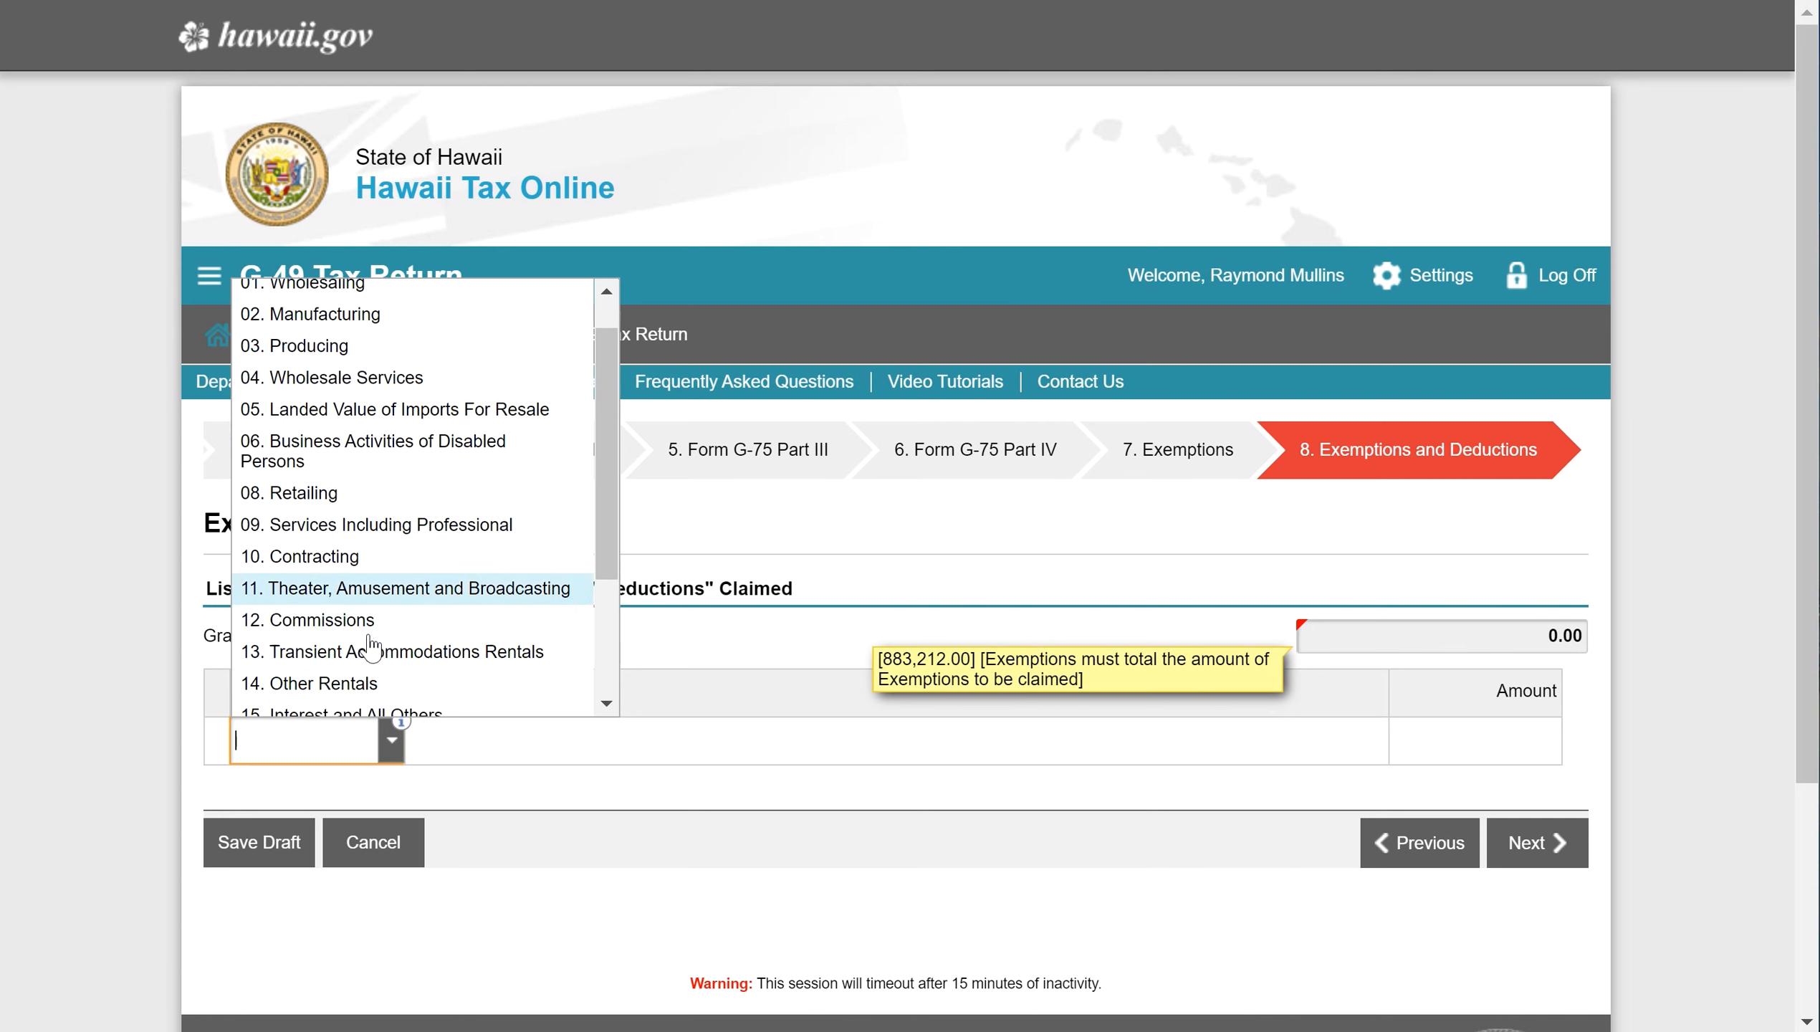
click(339, 674)
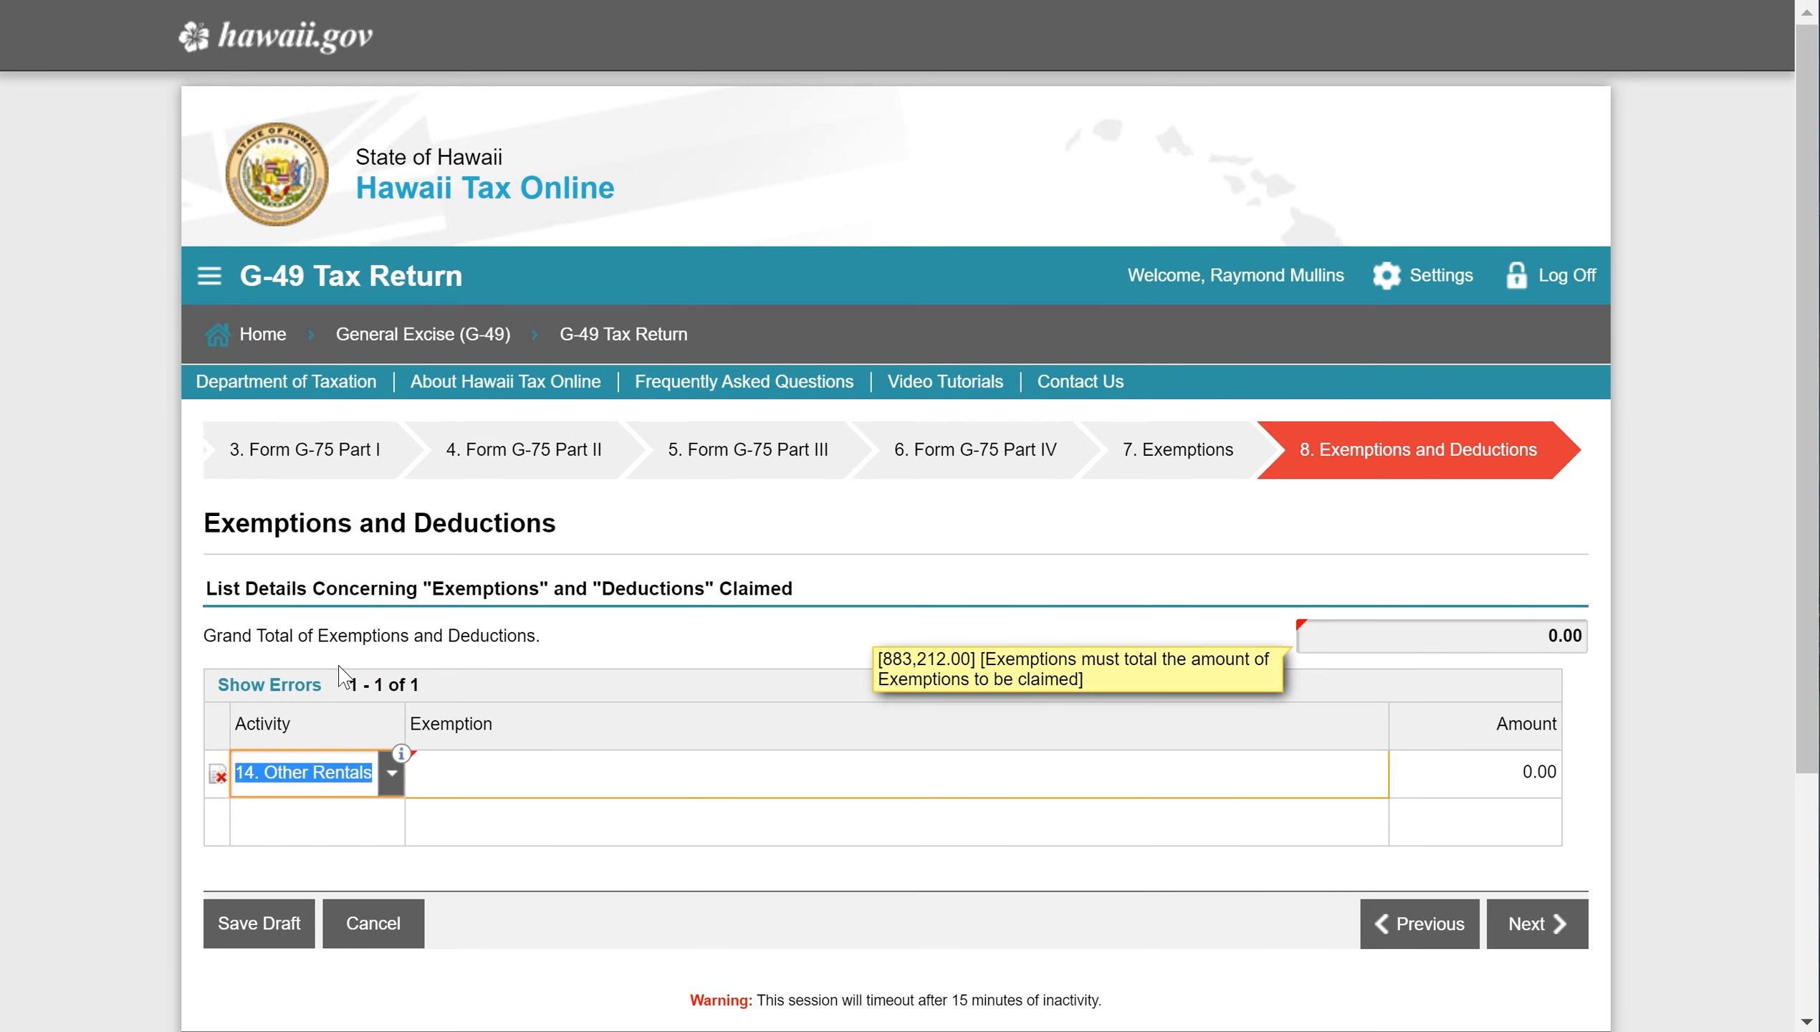
click(553, 786)
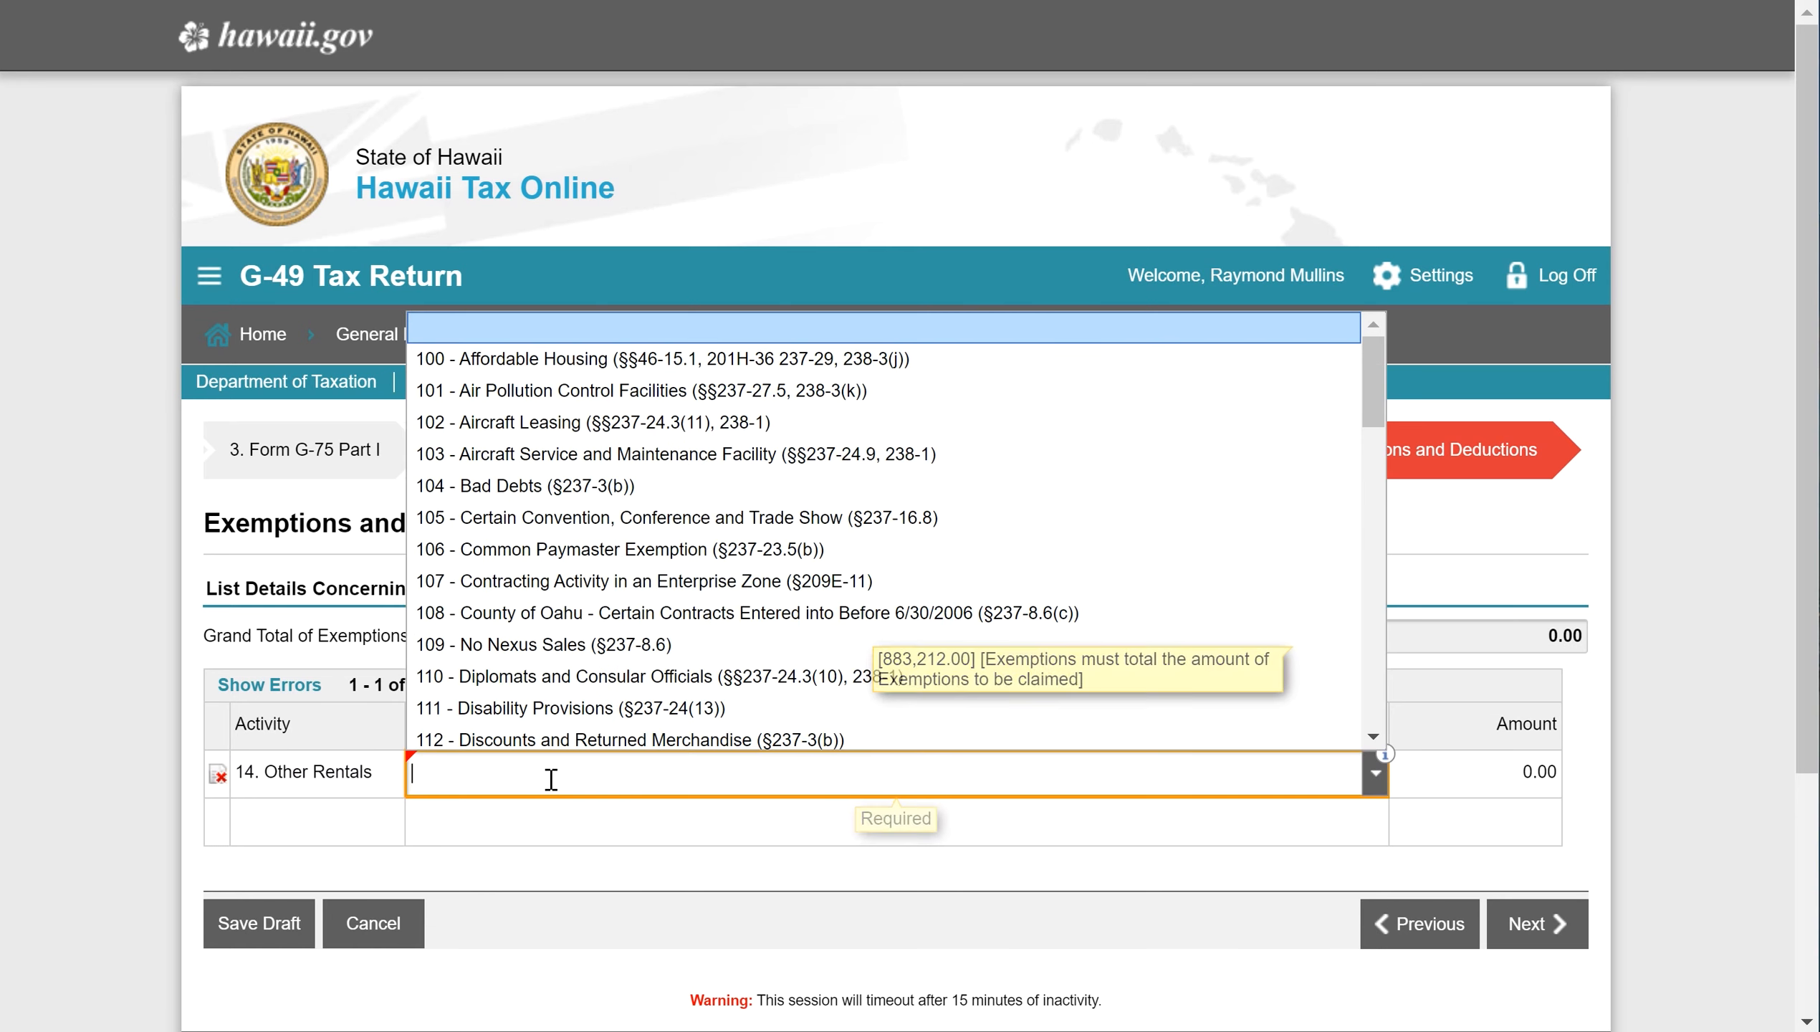
text(16)
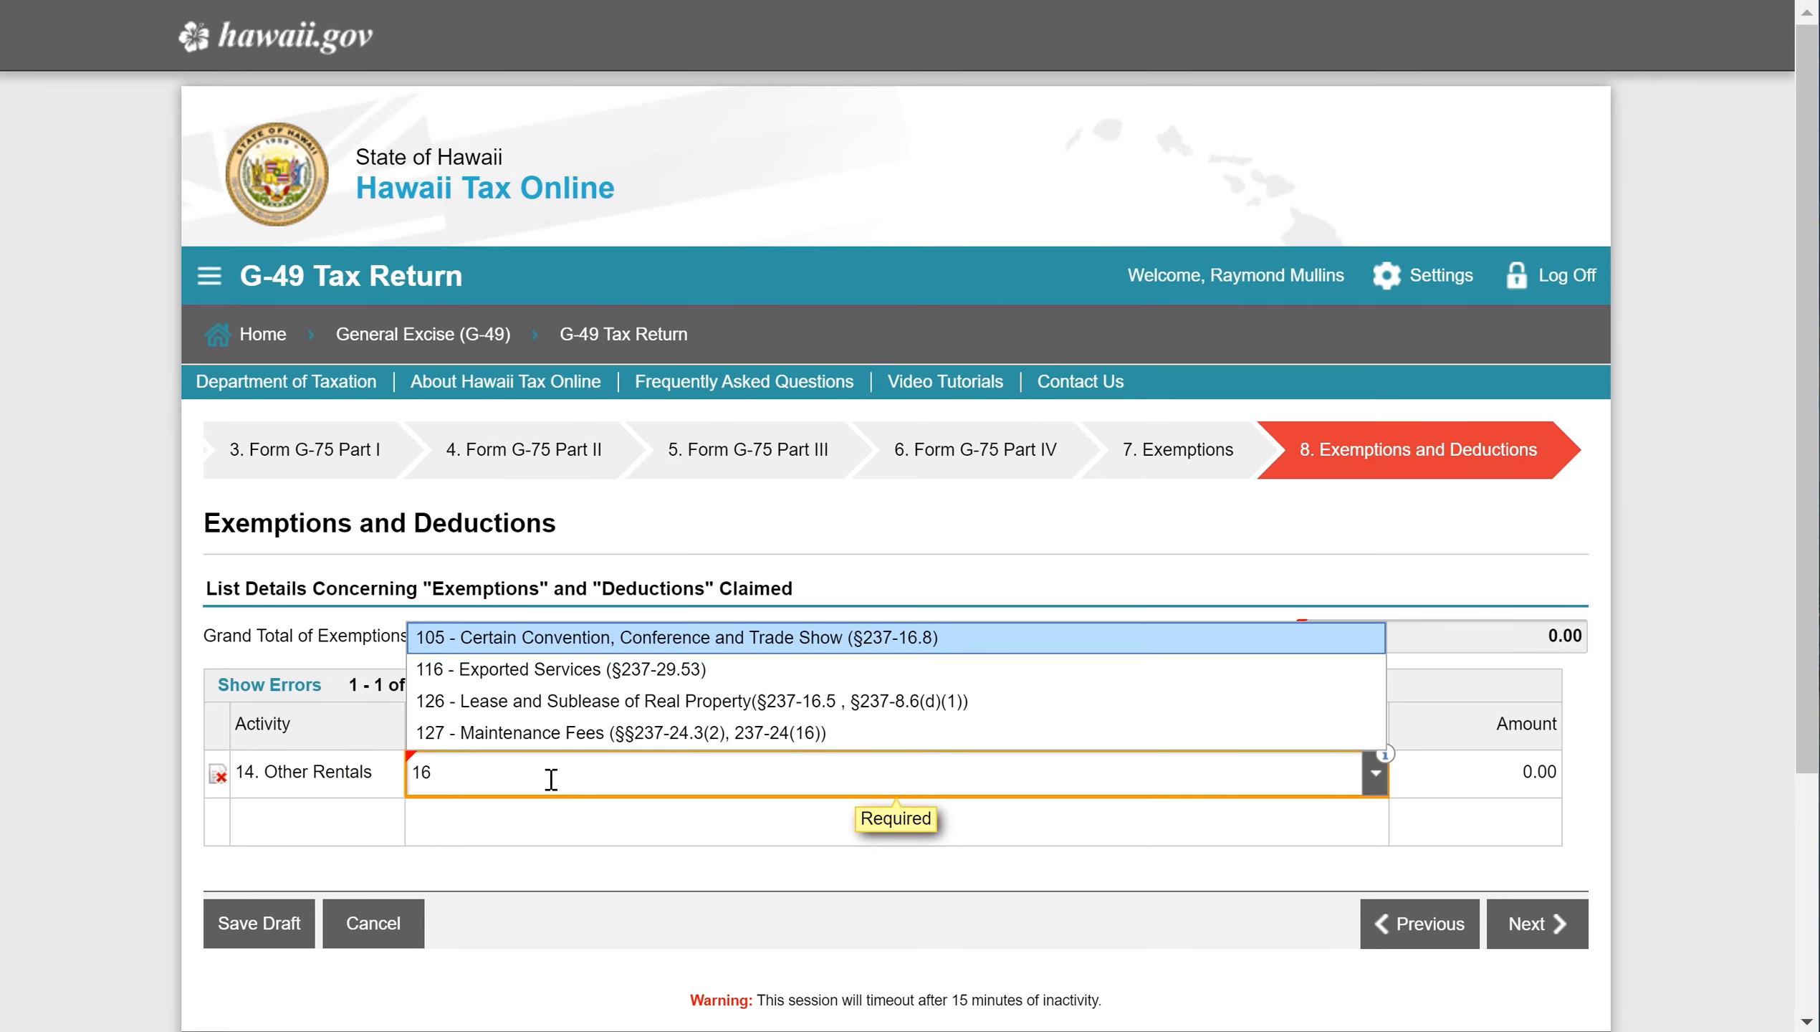
text(.5)
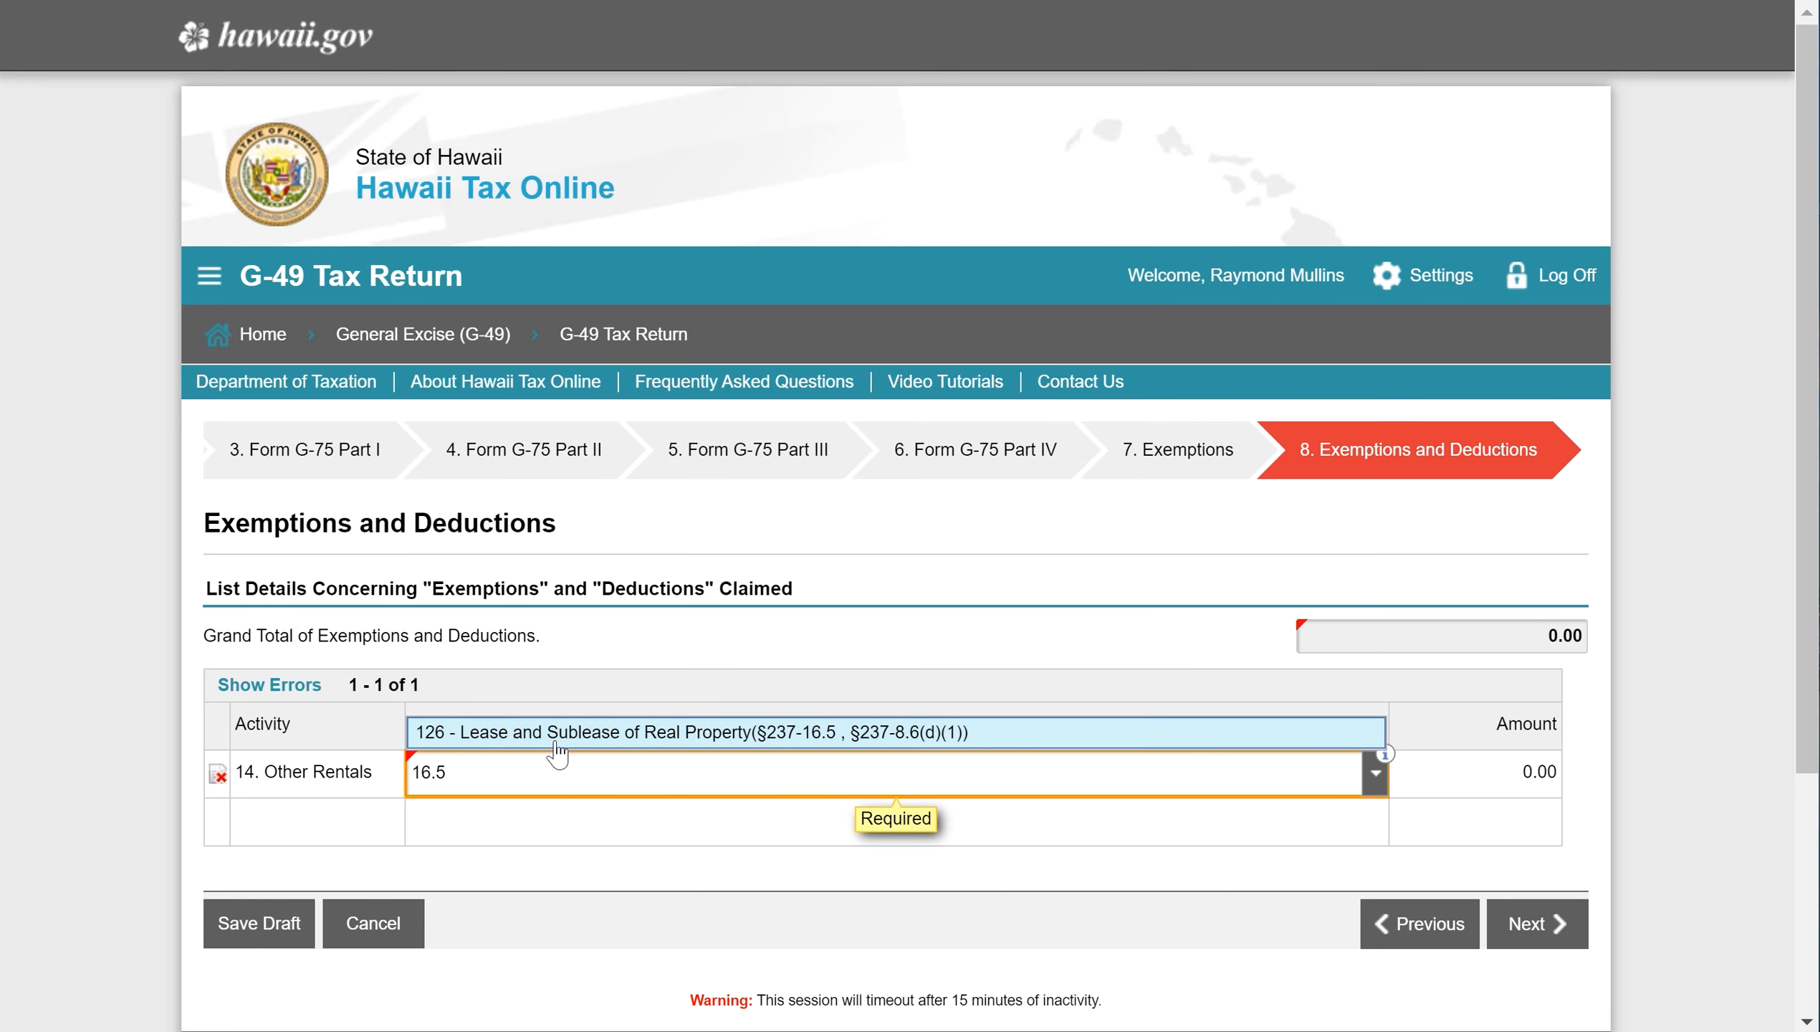
click(557, 744)
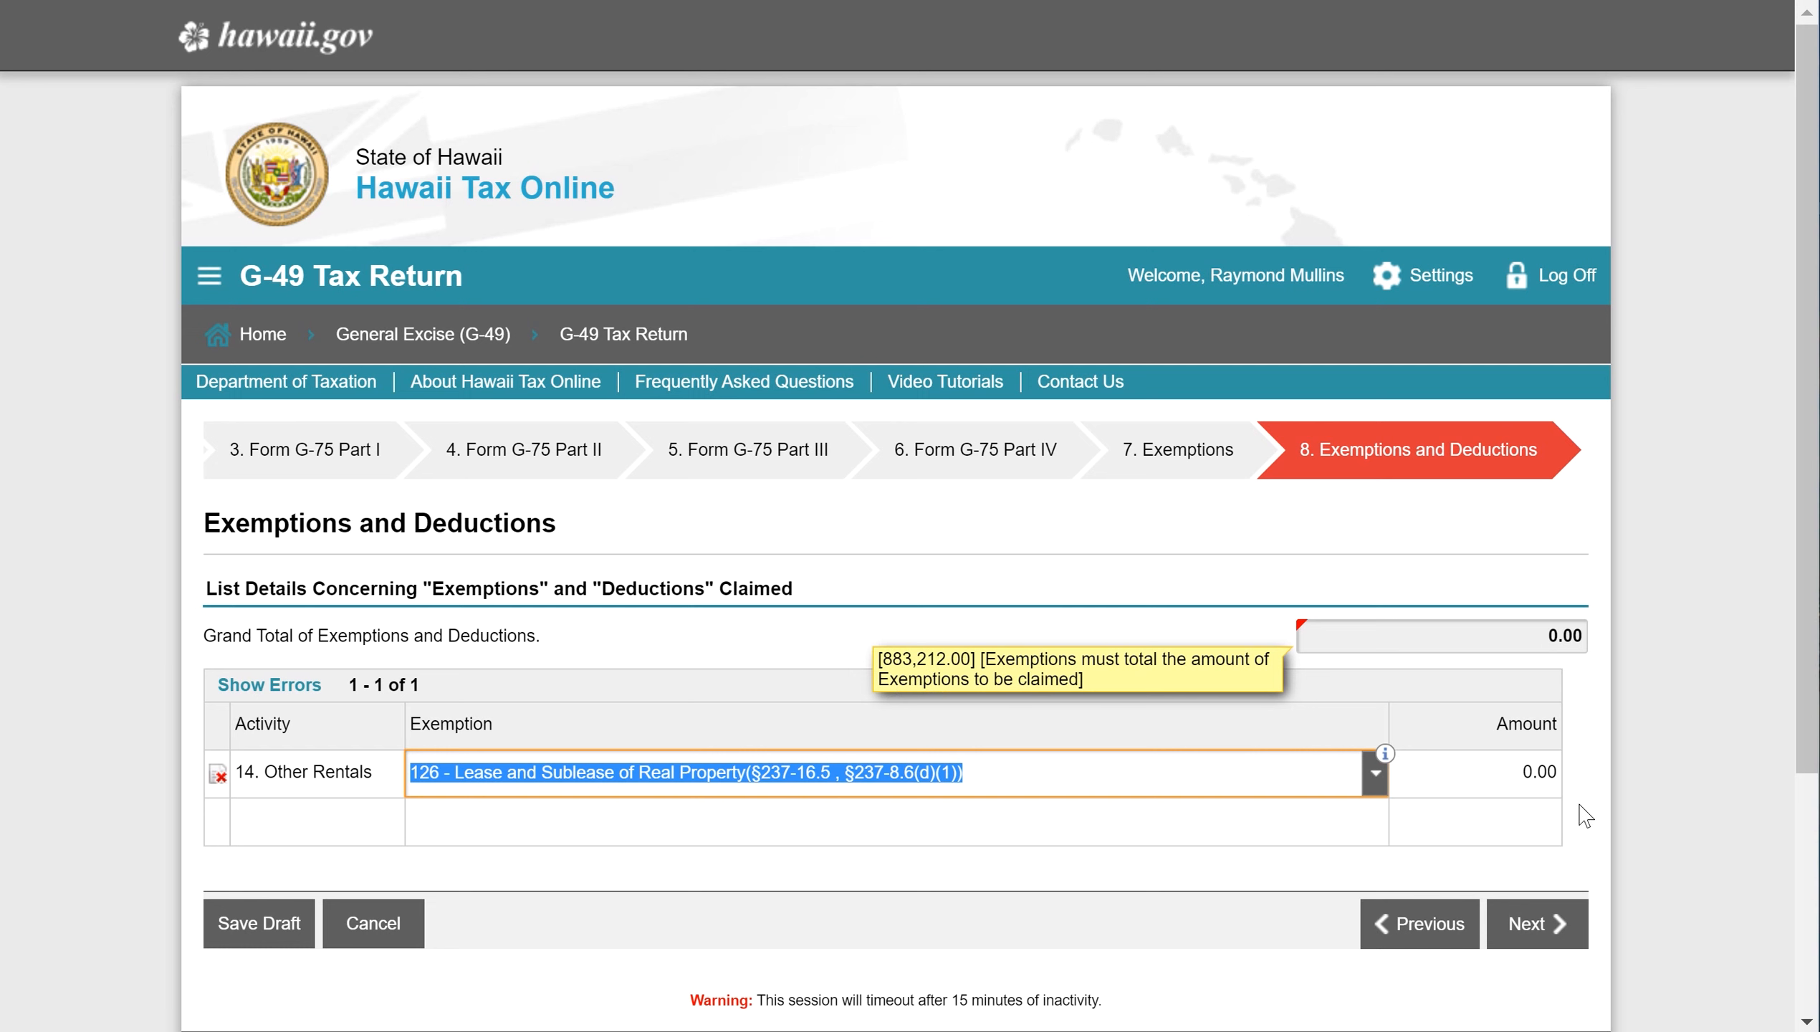
click(1482, 767)
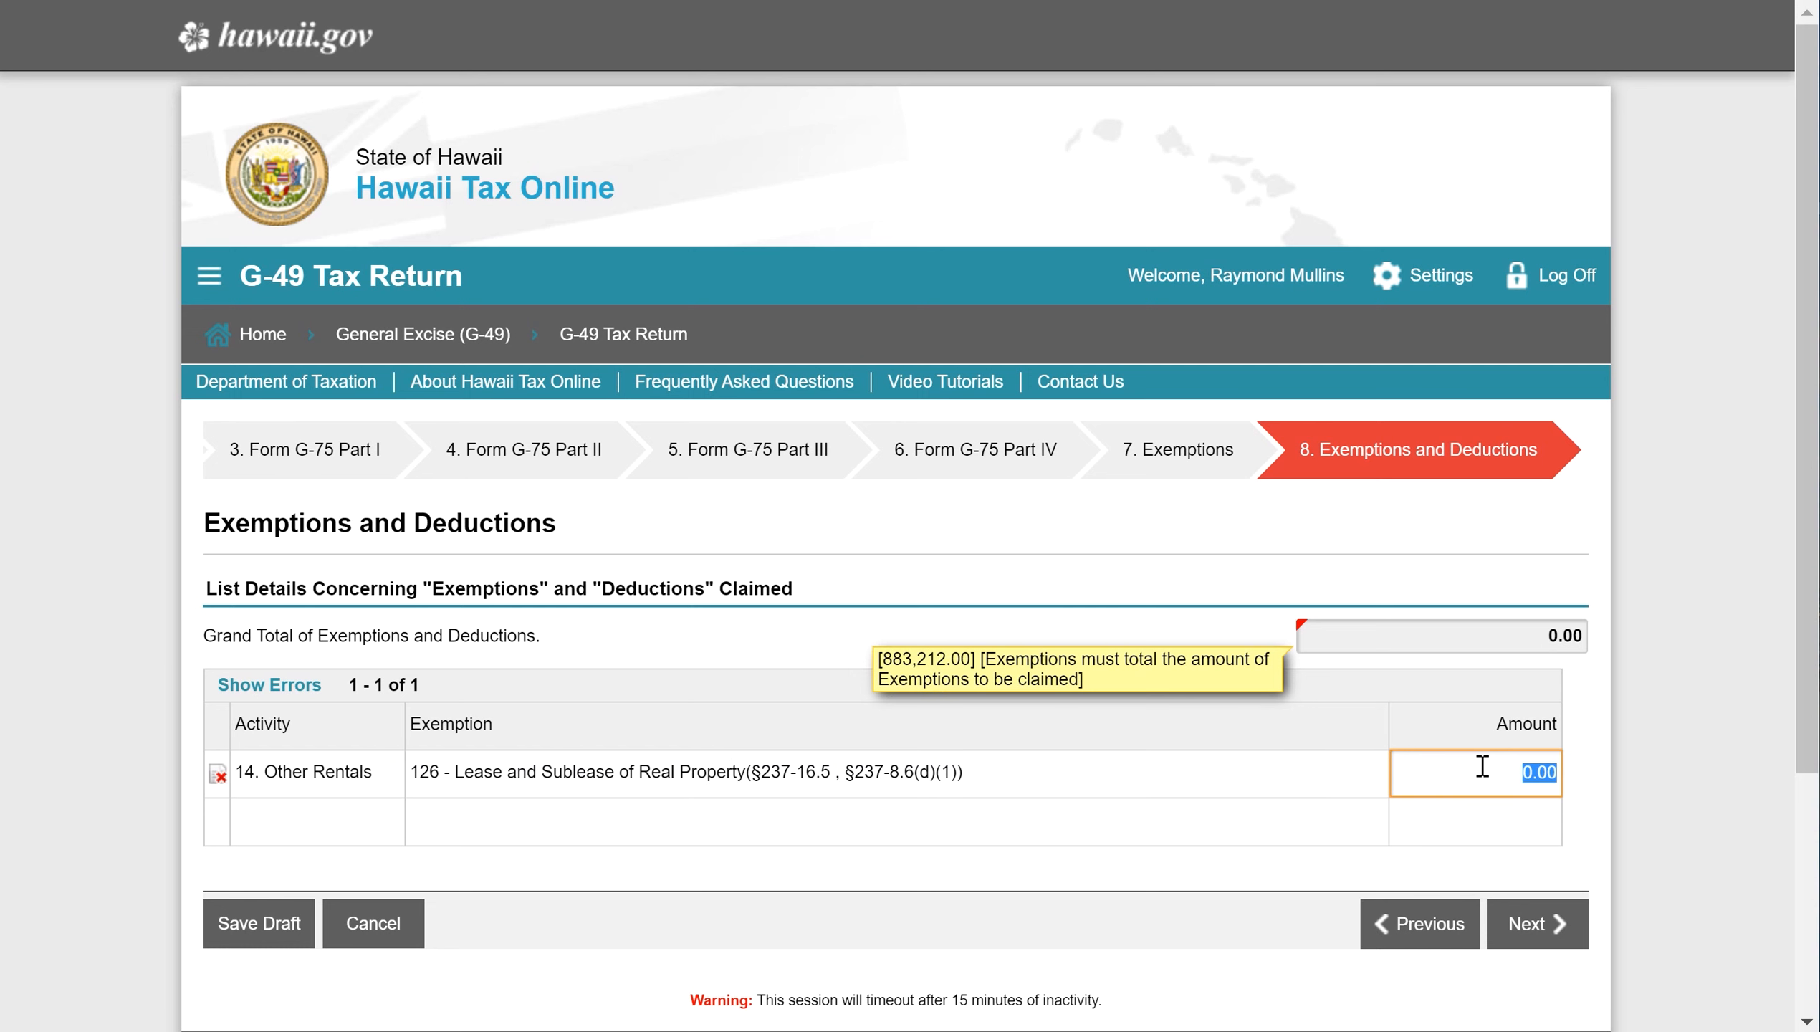
text(883,212.00)
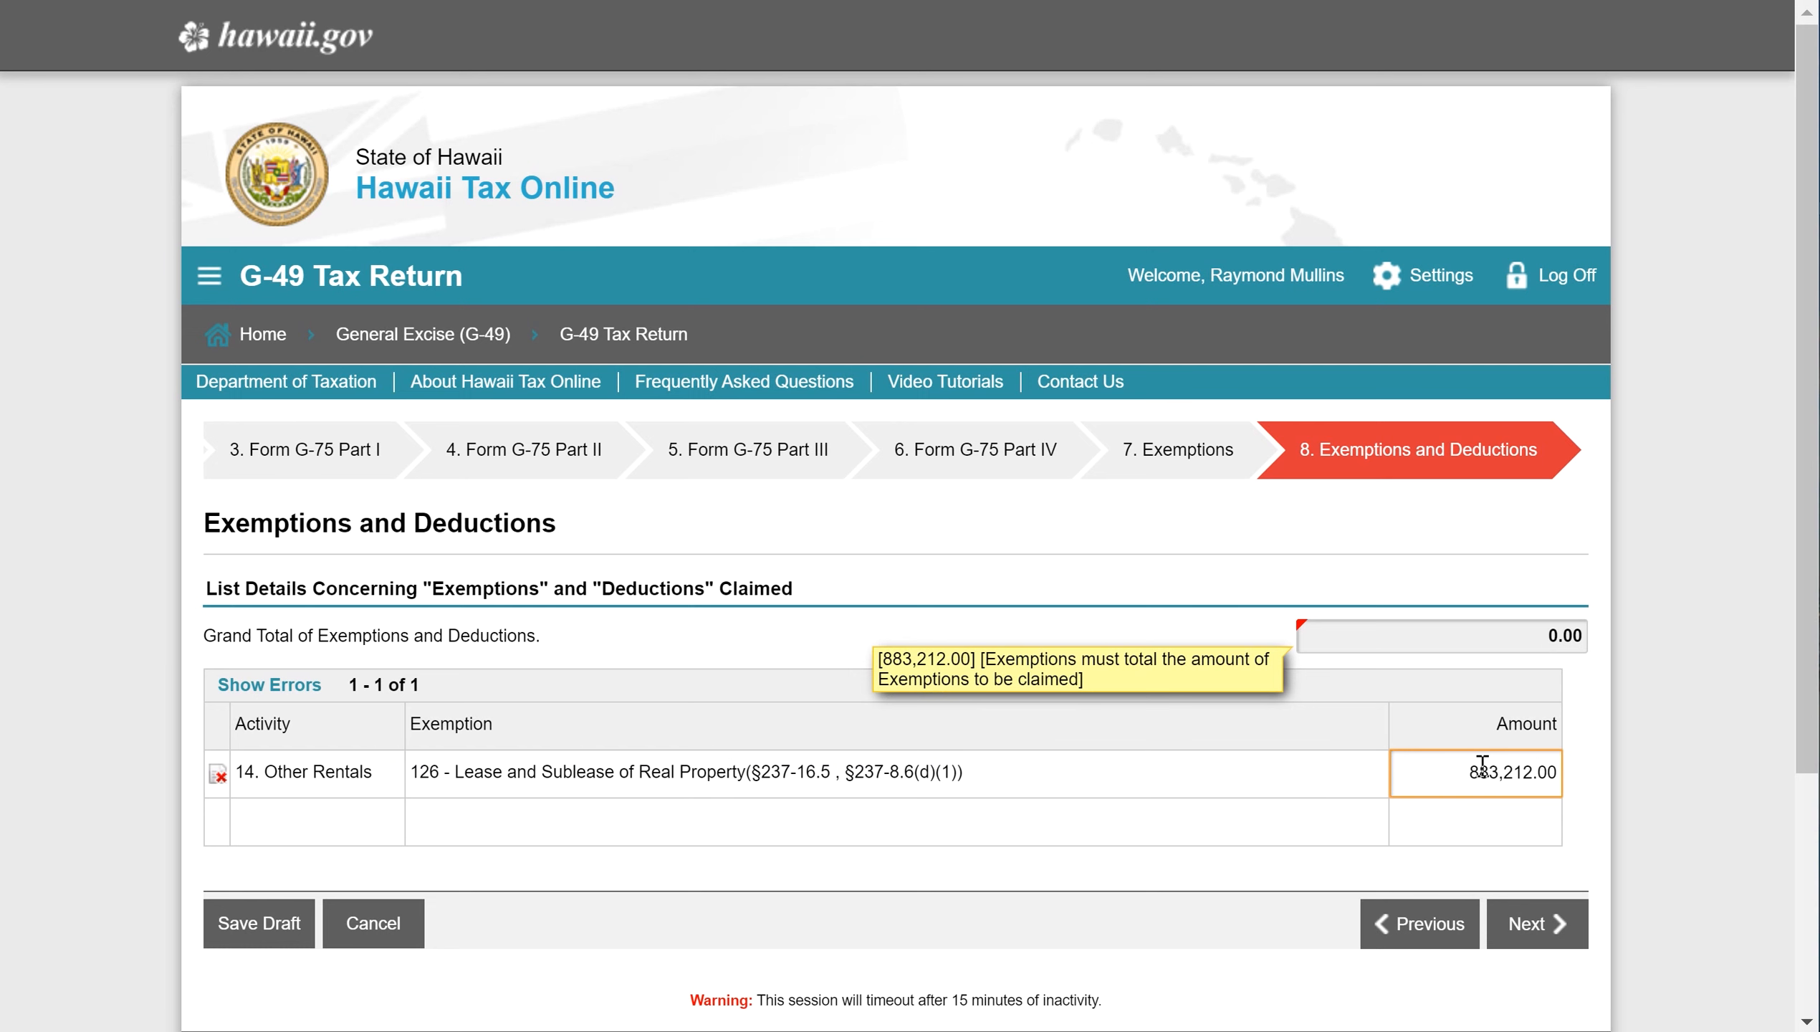
click(1537, 923)
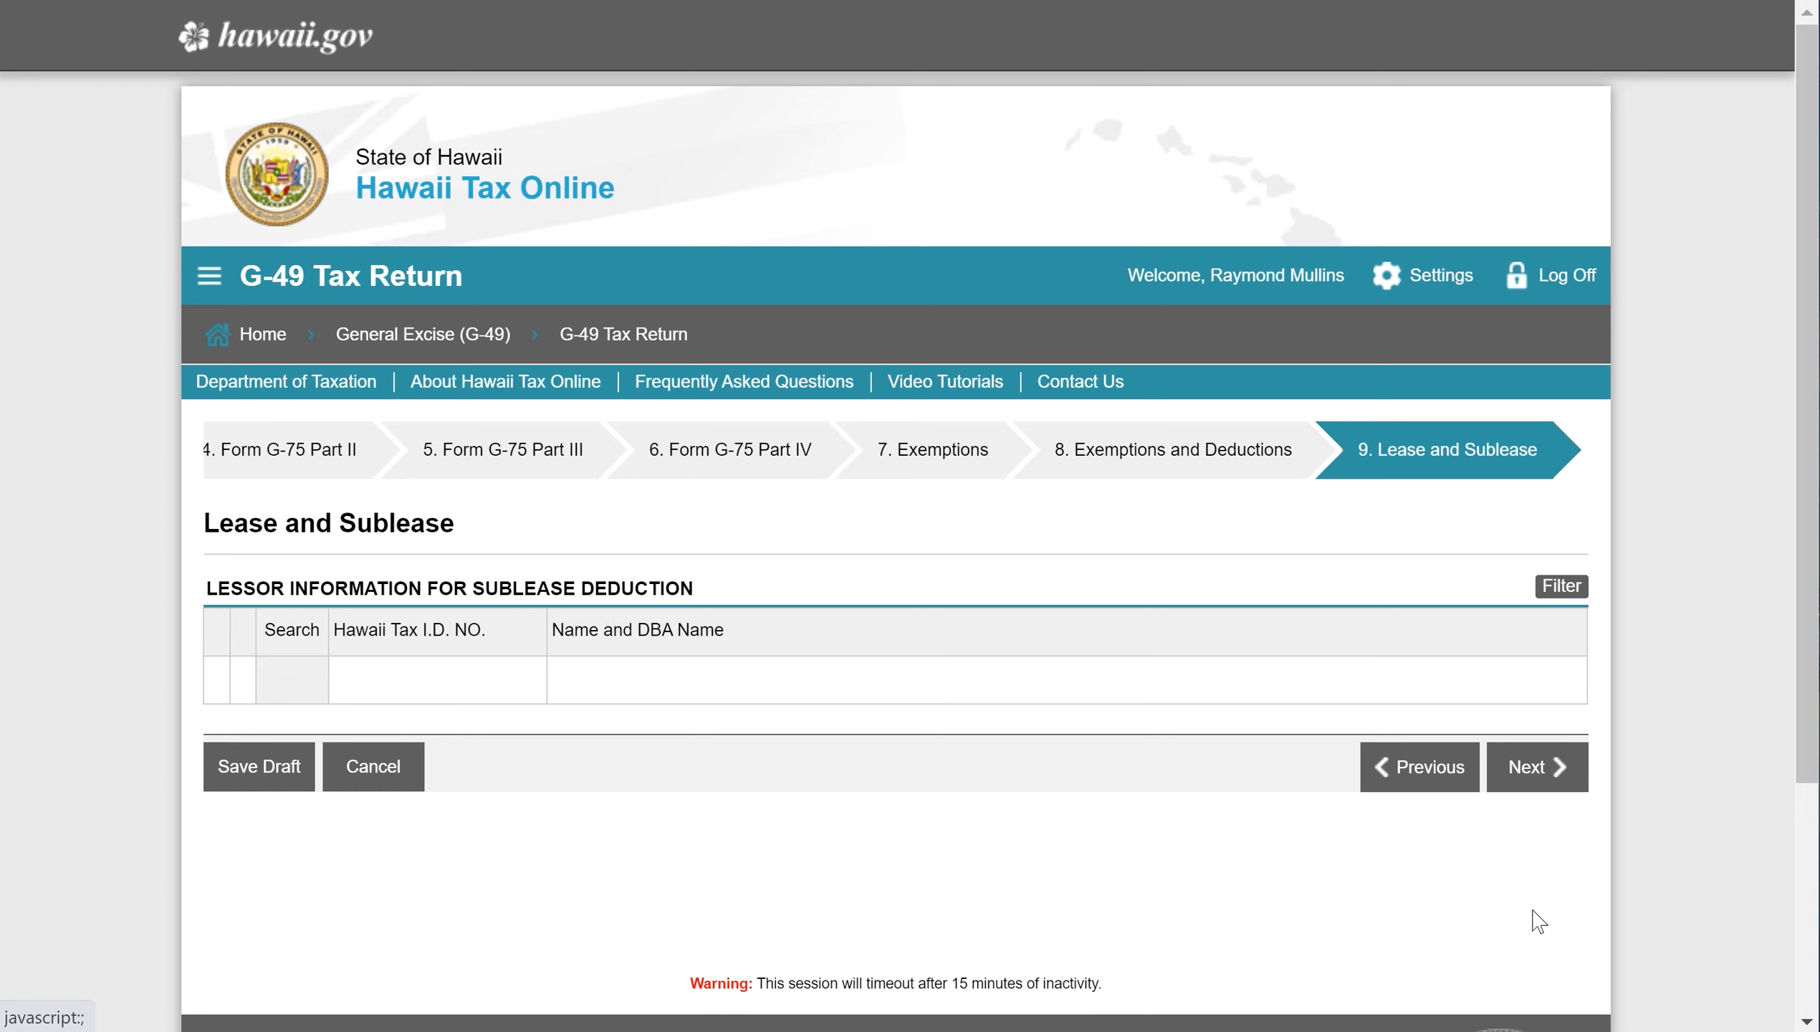
- Add a lessor with its Hawaii Tax I.D. number and the name 'la la land'
click(415, 677)
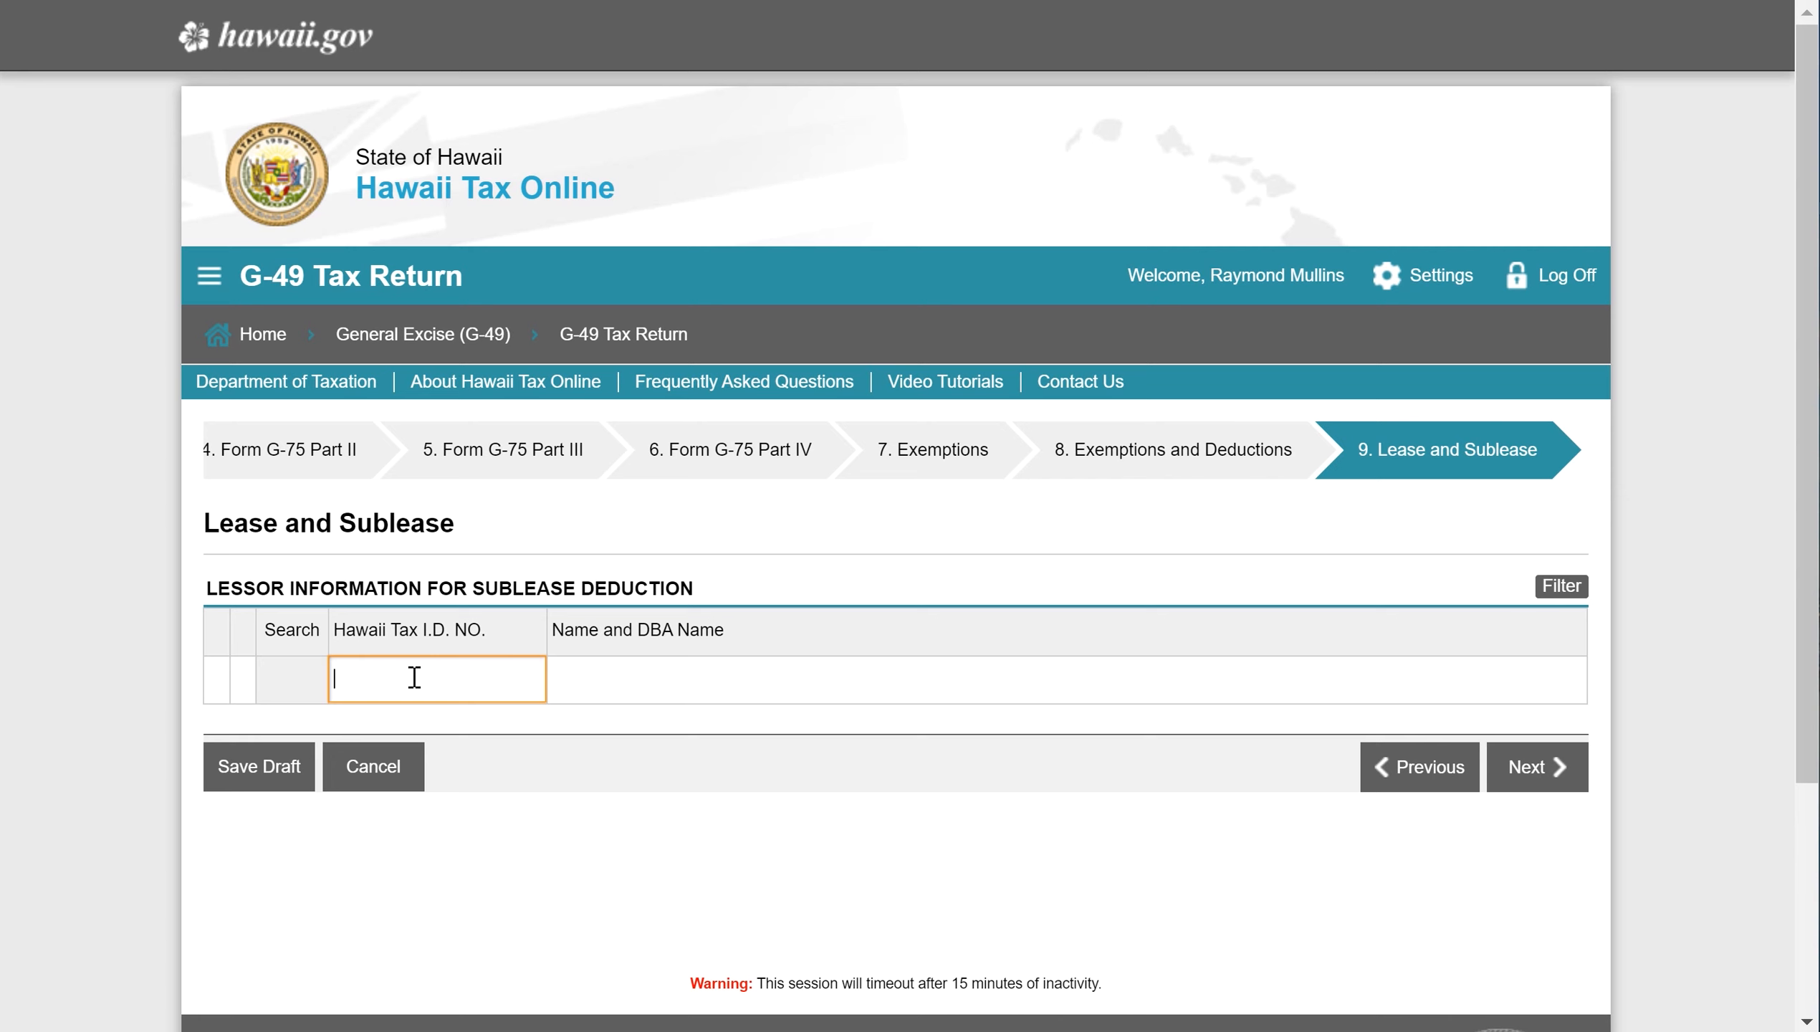
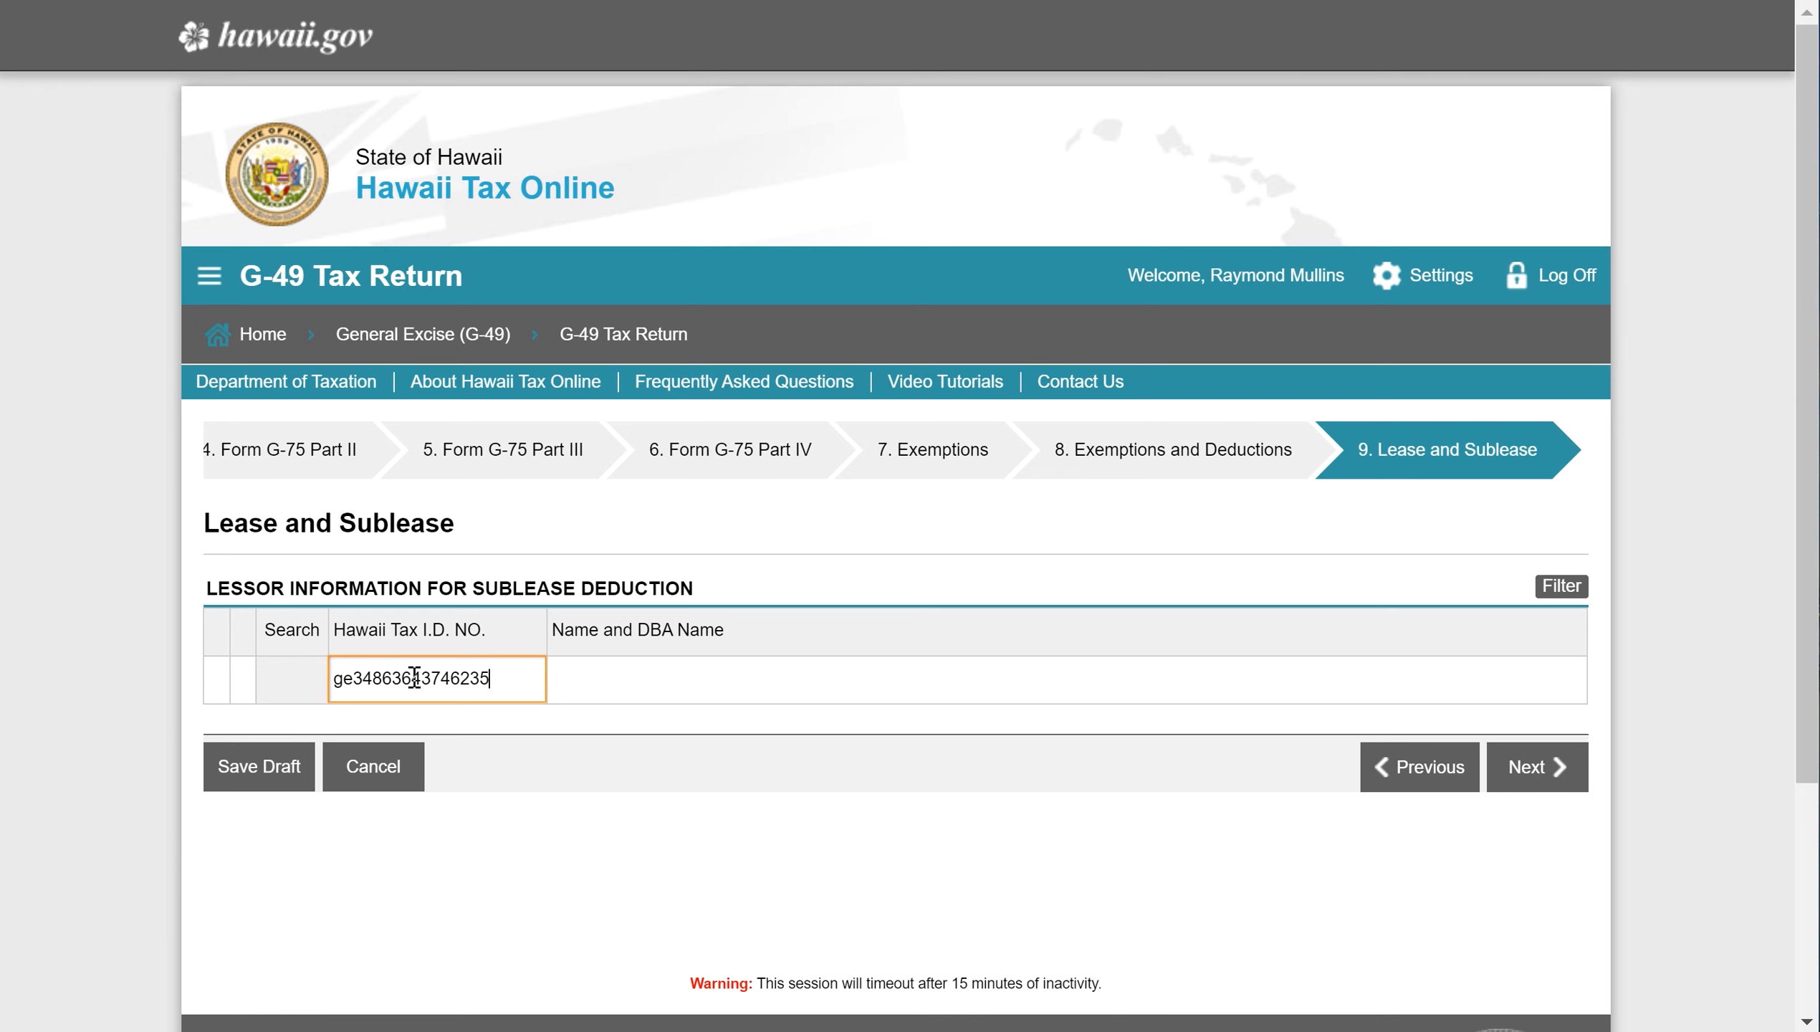
click(711, 679)
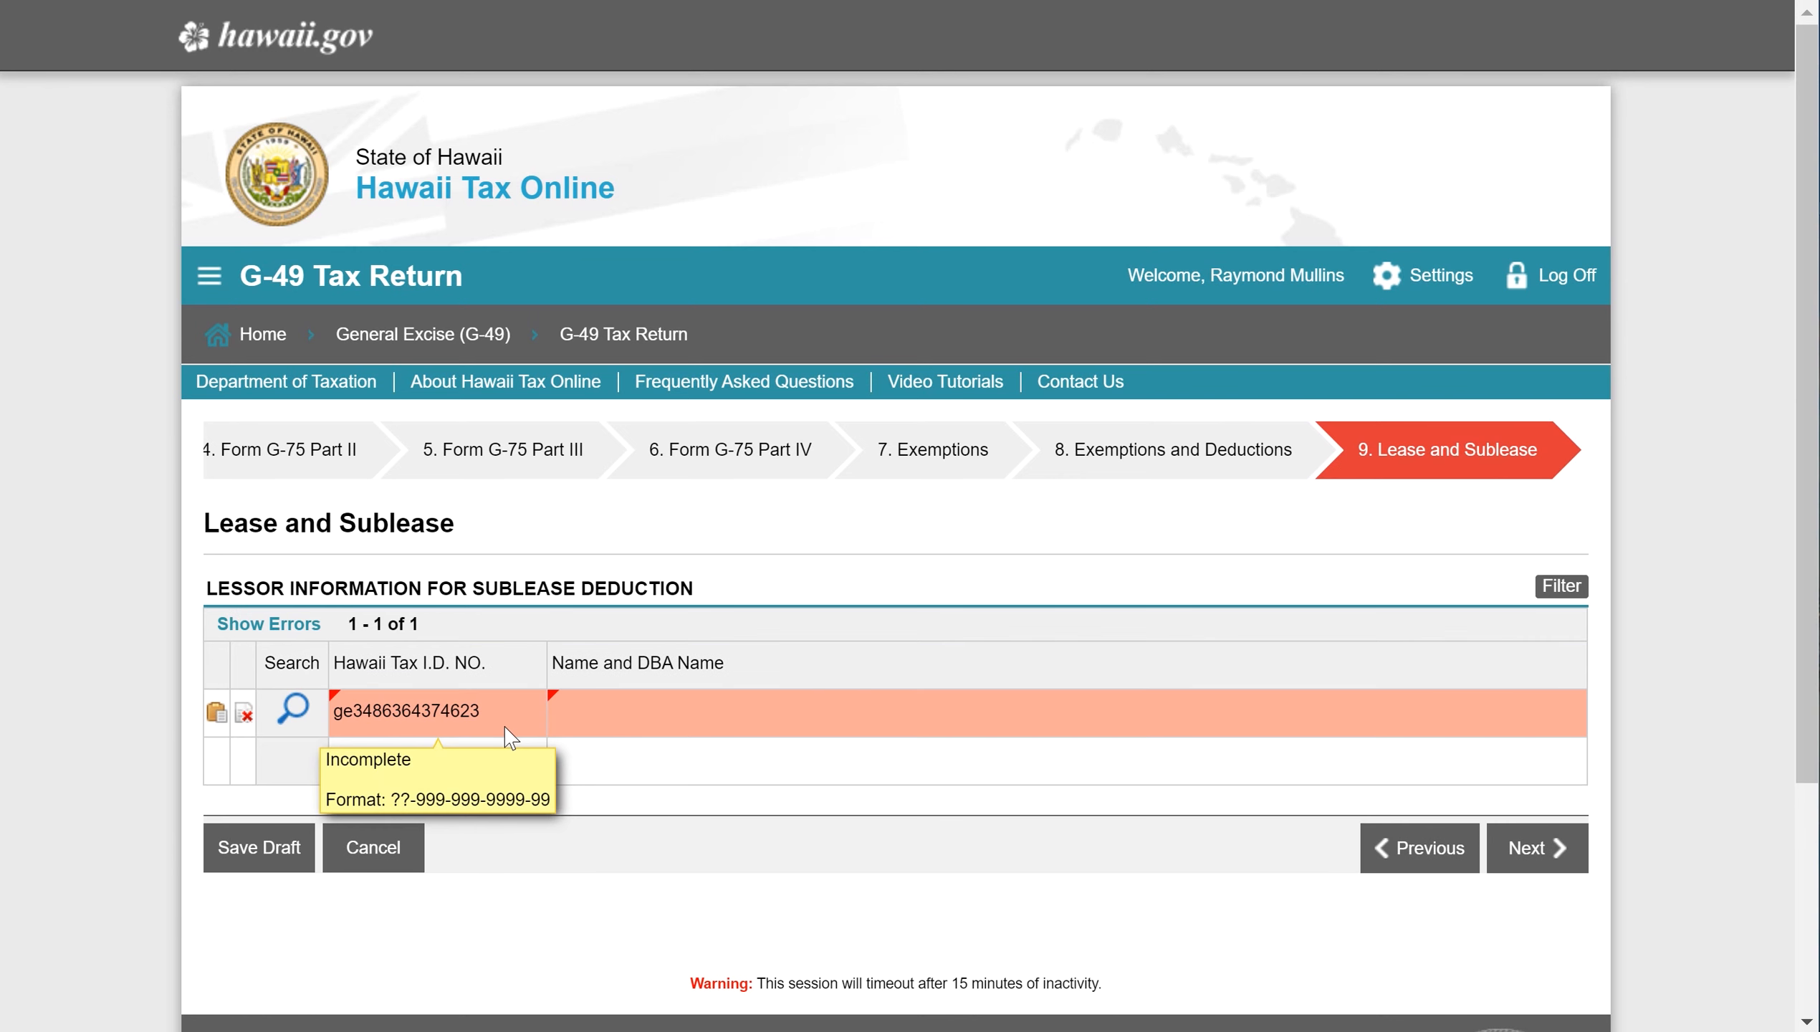
click(507, 726)
key(Delete)
key(Delete)
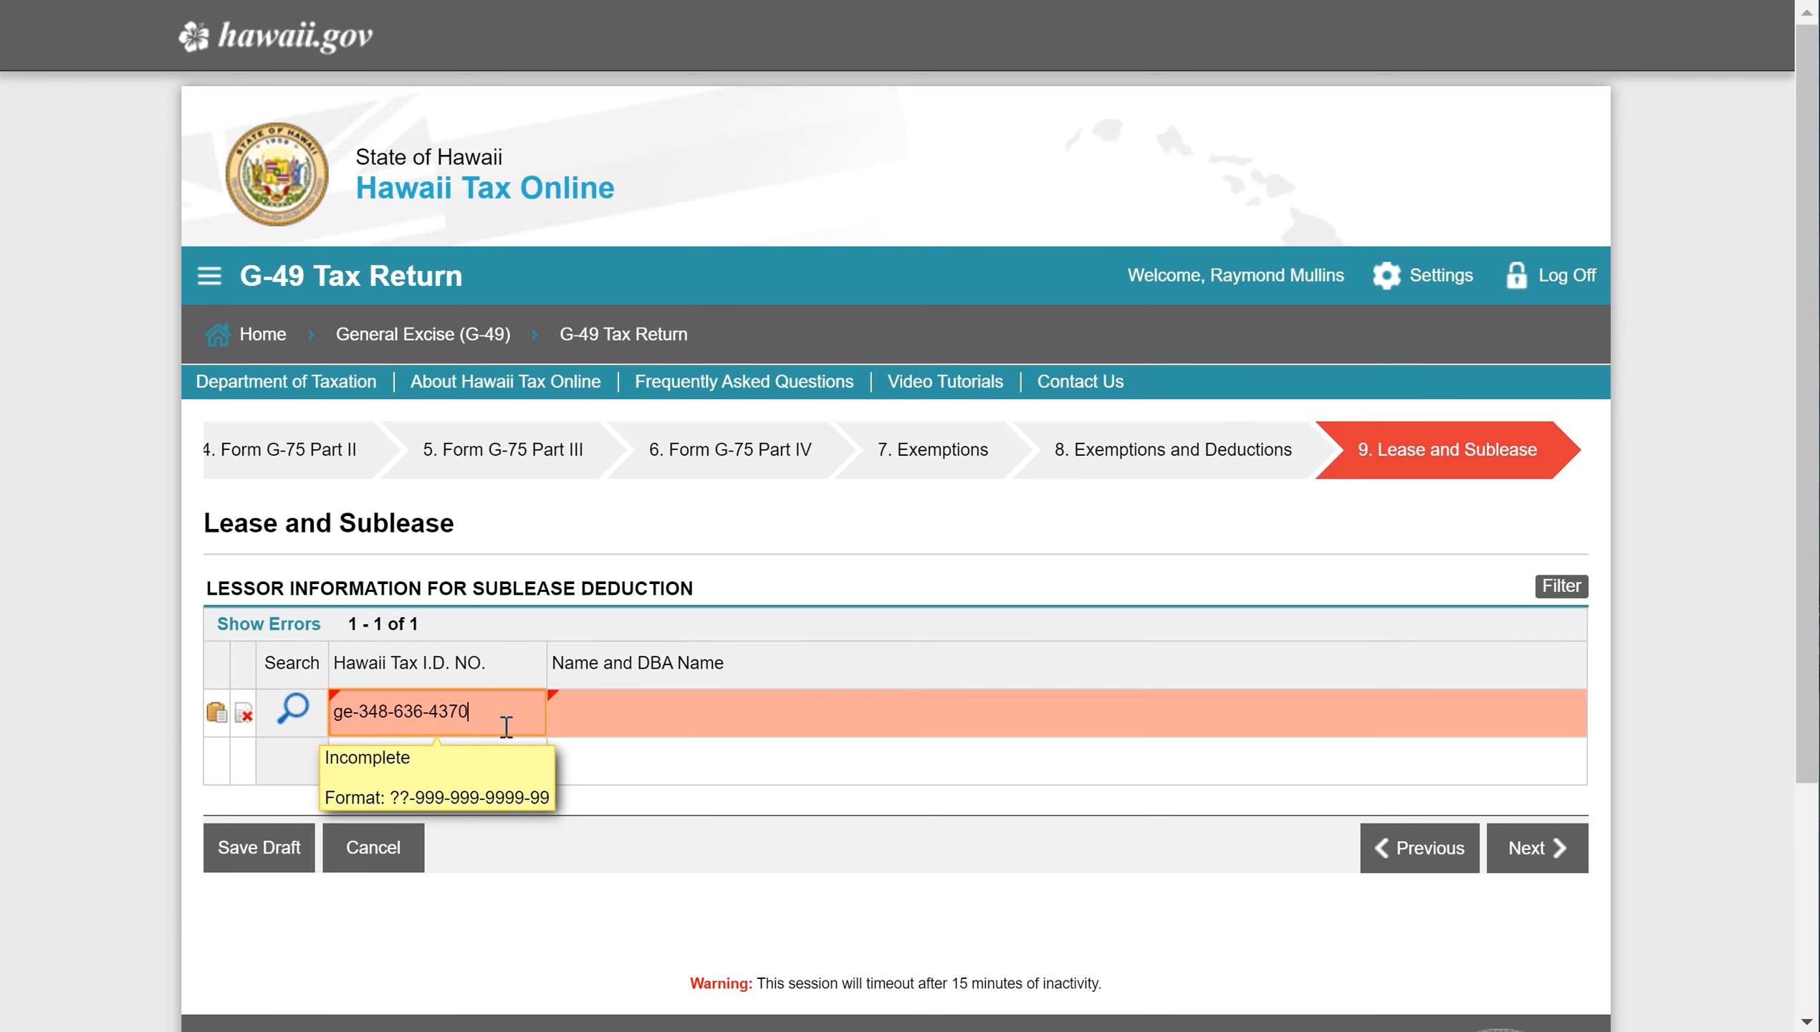
click(654, 711)
text(la la land)
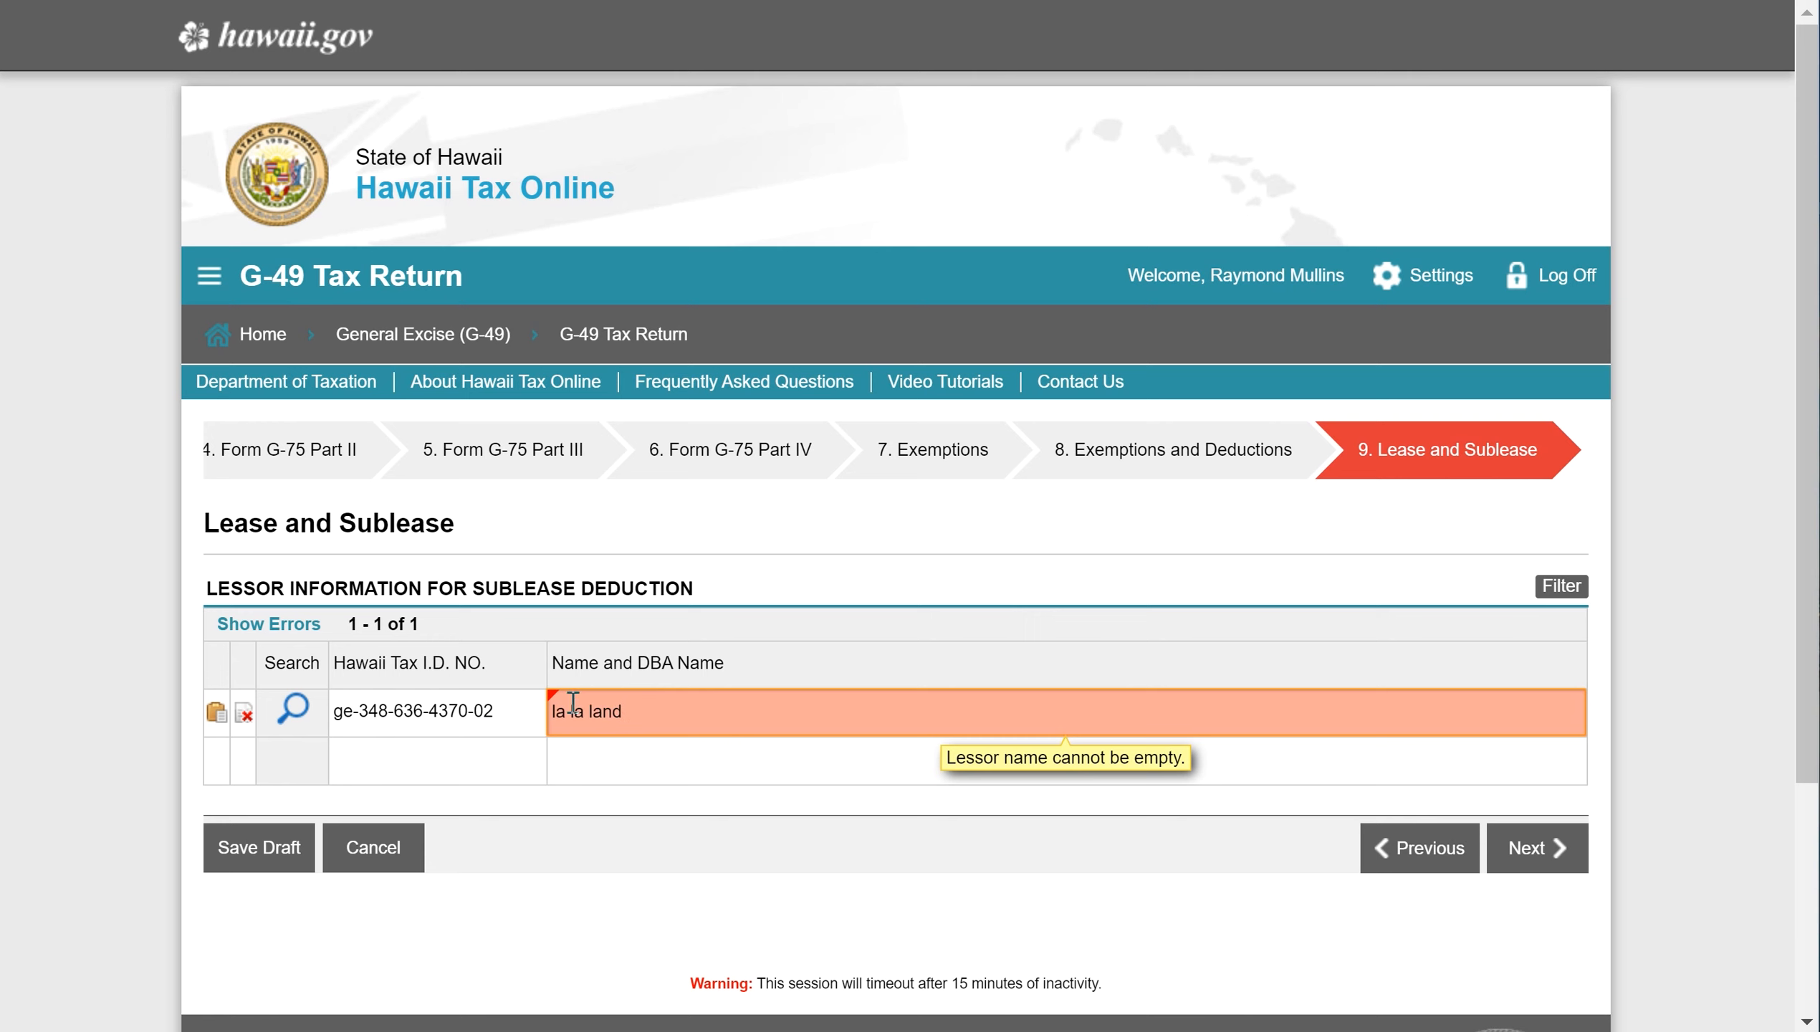
click(594, 779)
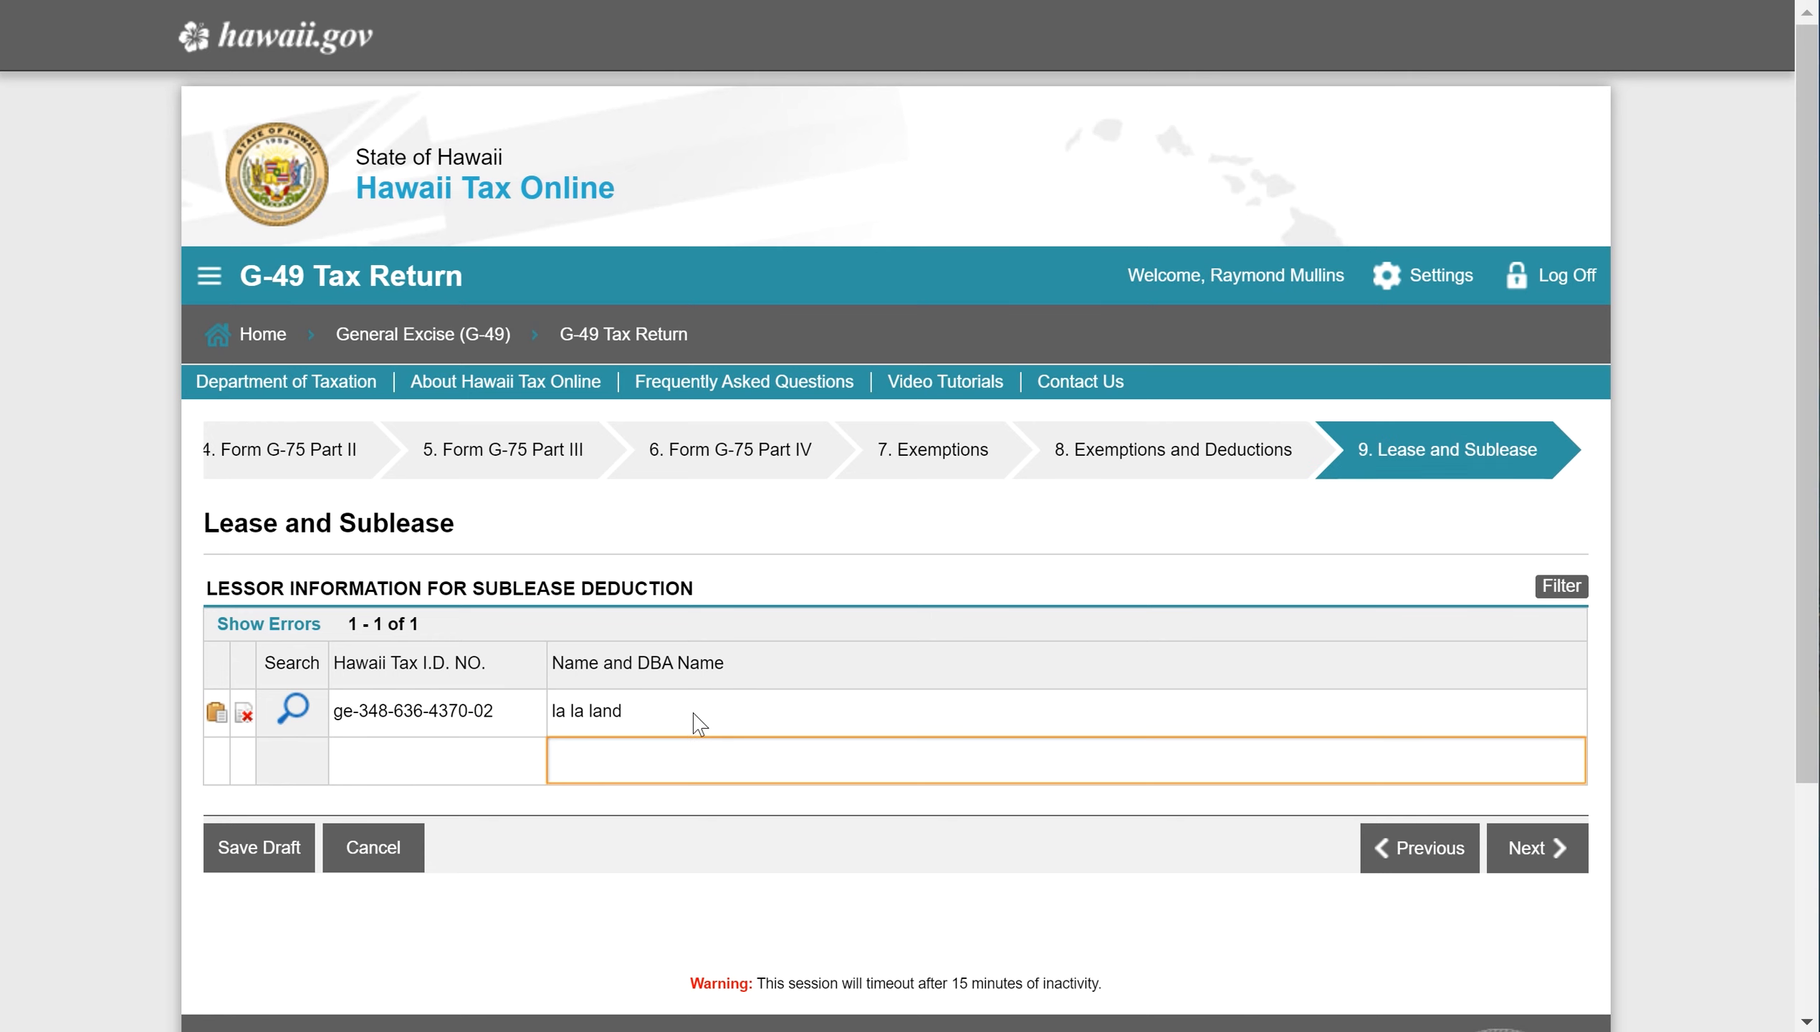
click(1542, 865)
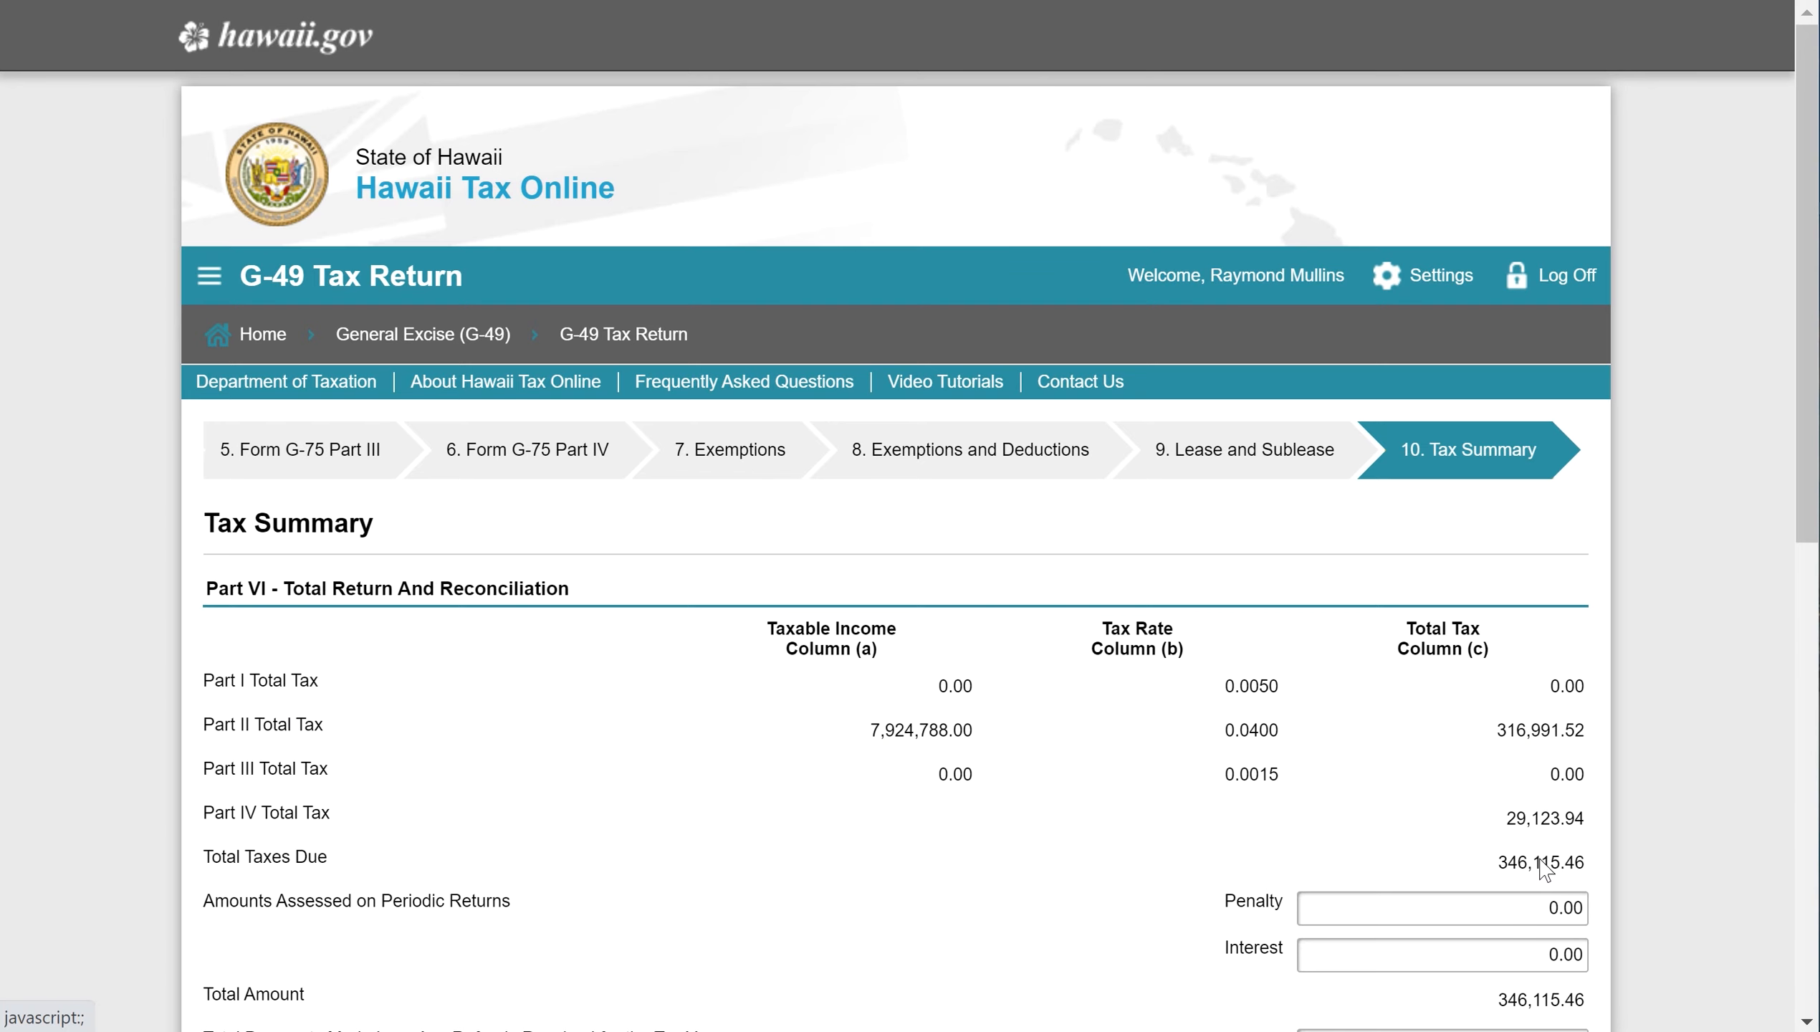
- Enter 355,698.35 from spreadsheet cell B15 as Total Payments Made, yielding a 9,582.89 refund credit
scroll(895, 820, down, 2)
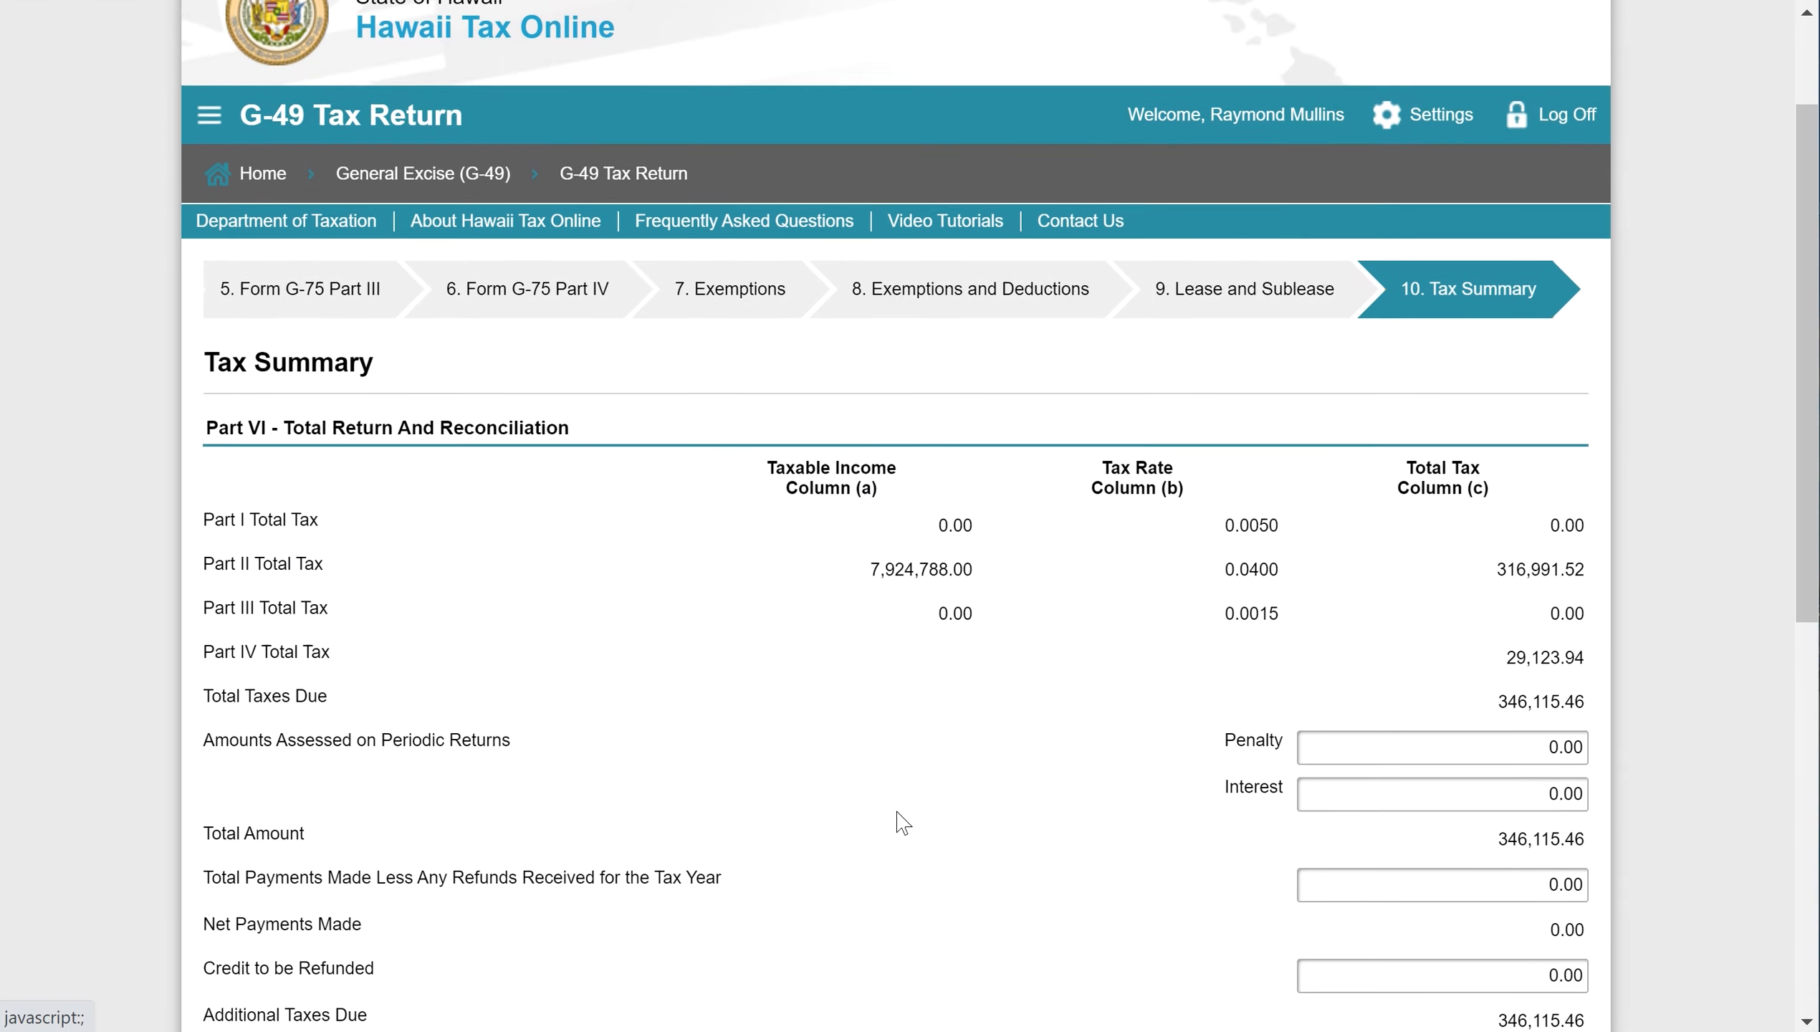
scroll(899, 821, down, 5)
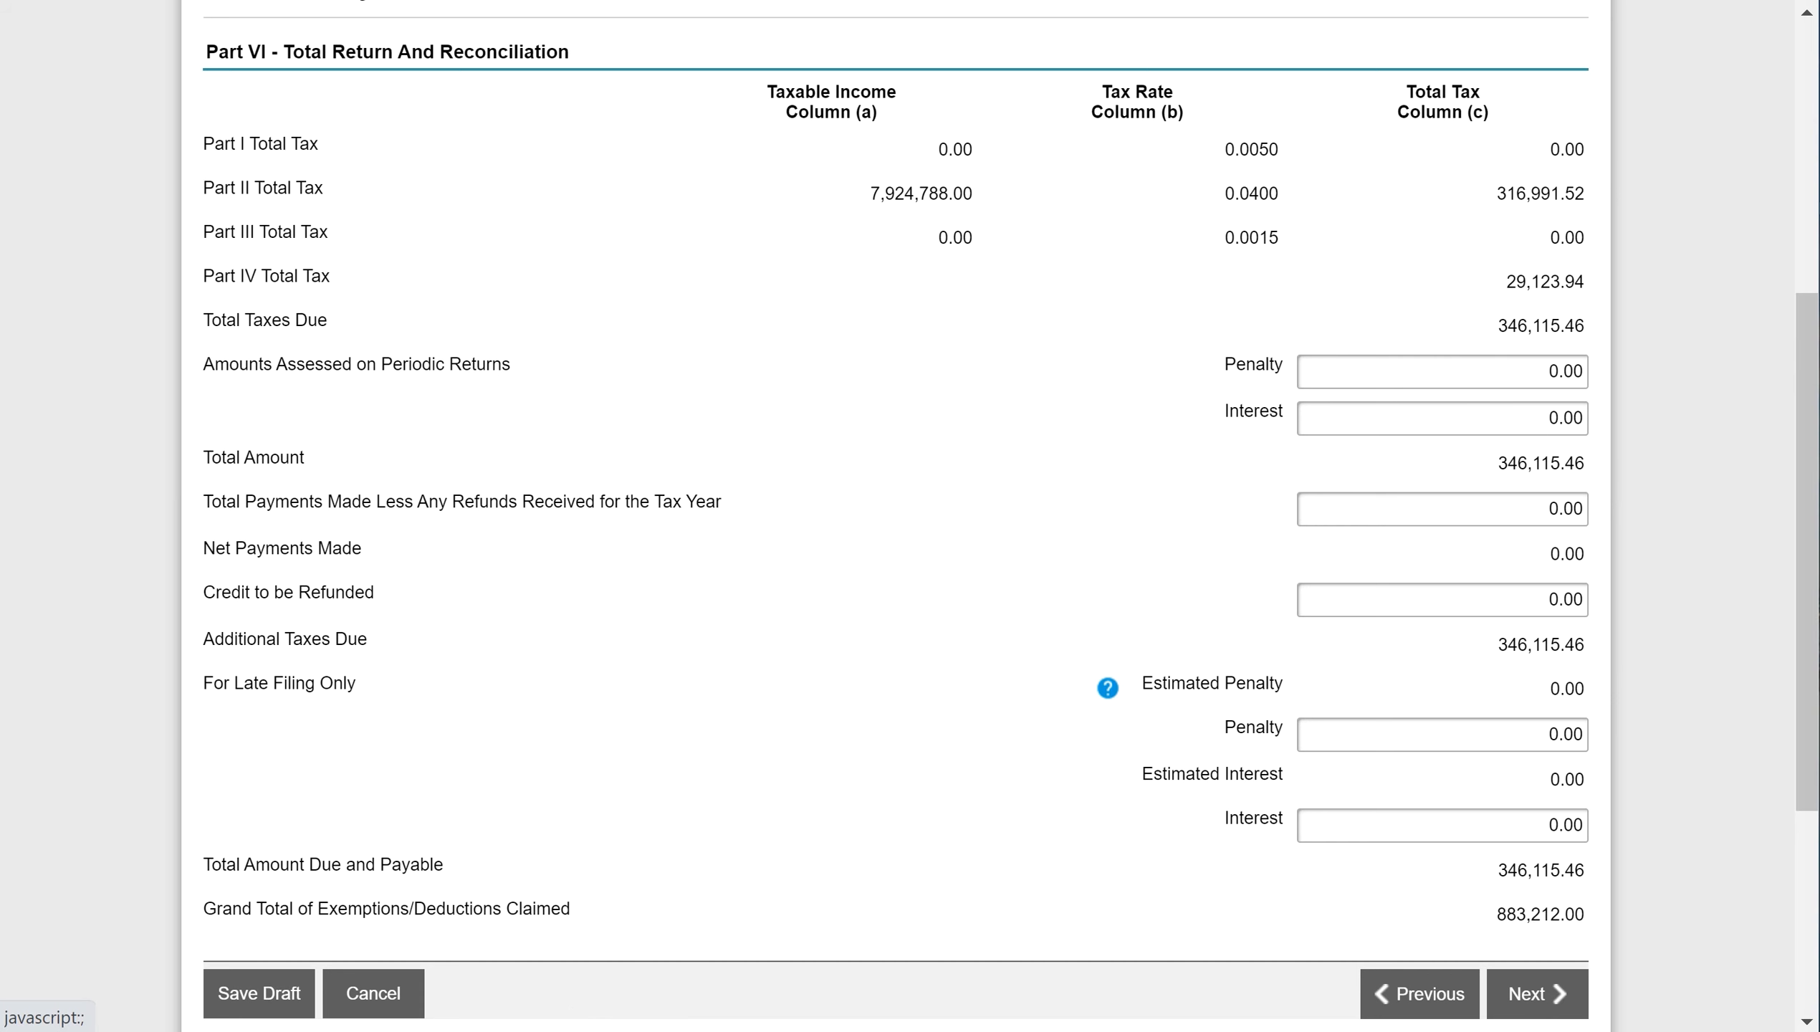
mouse_move(518, 1031)
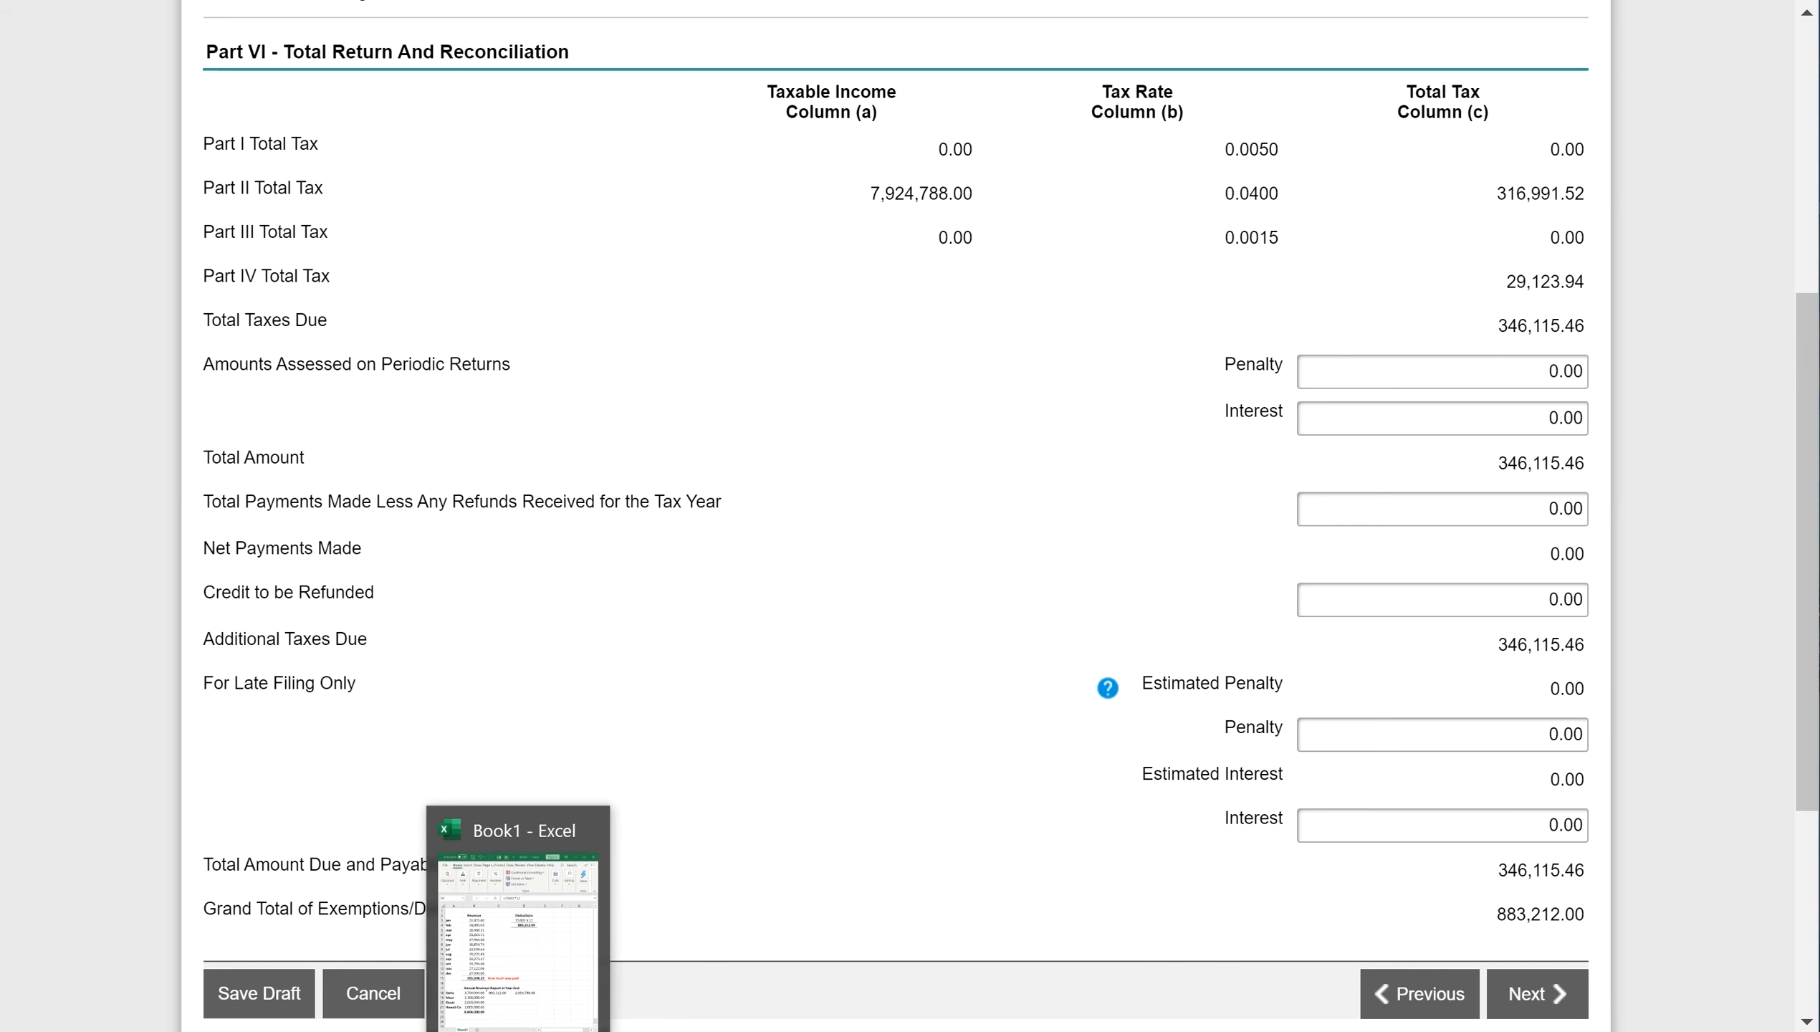
click(518, 1030)
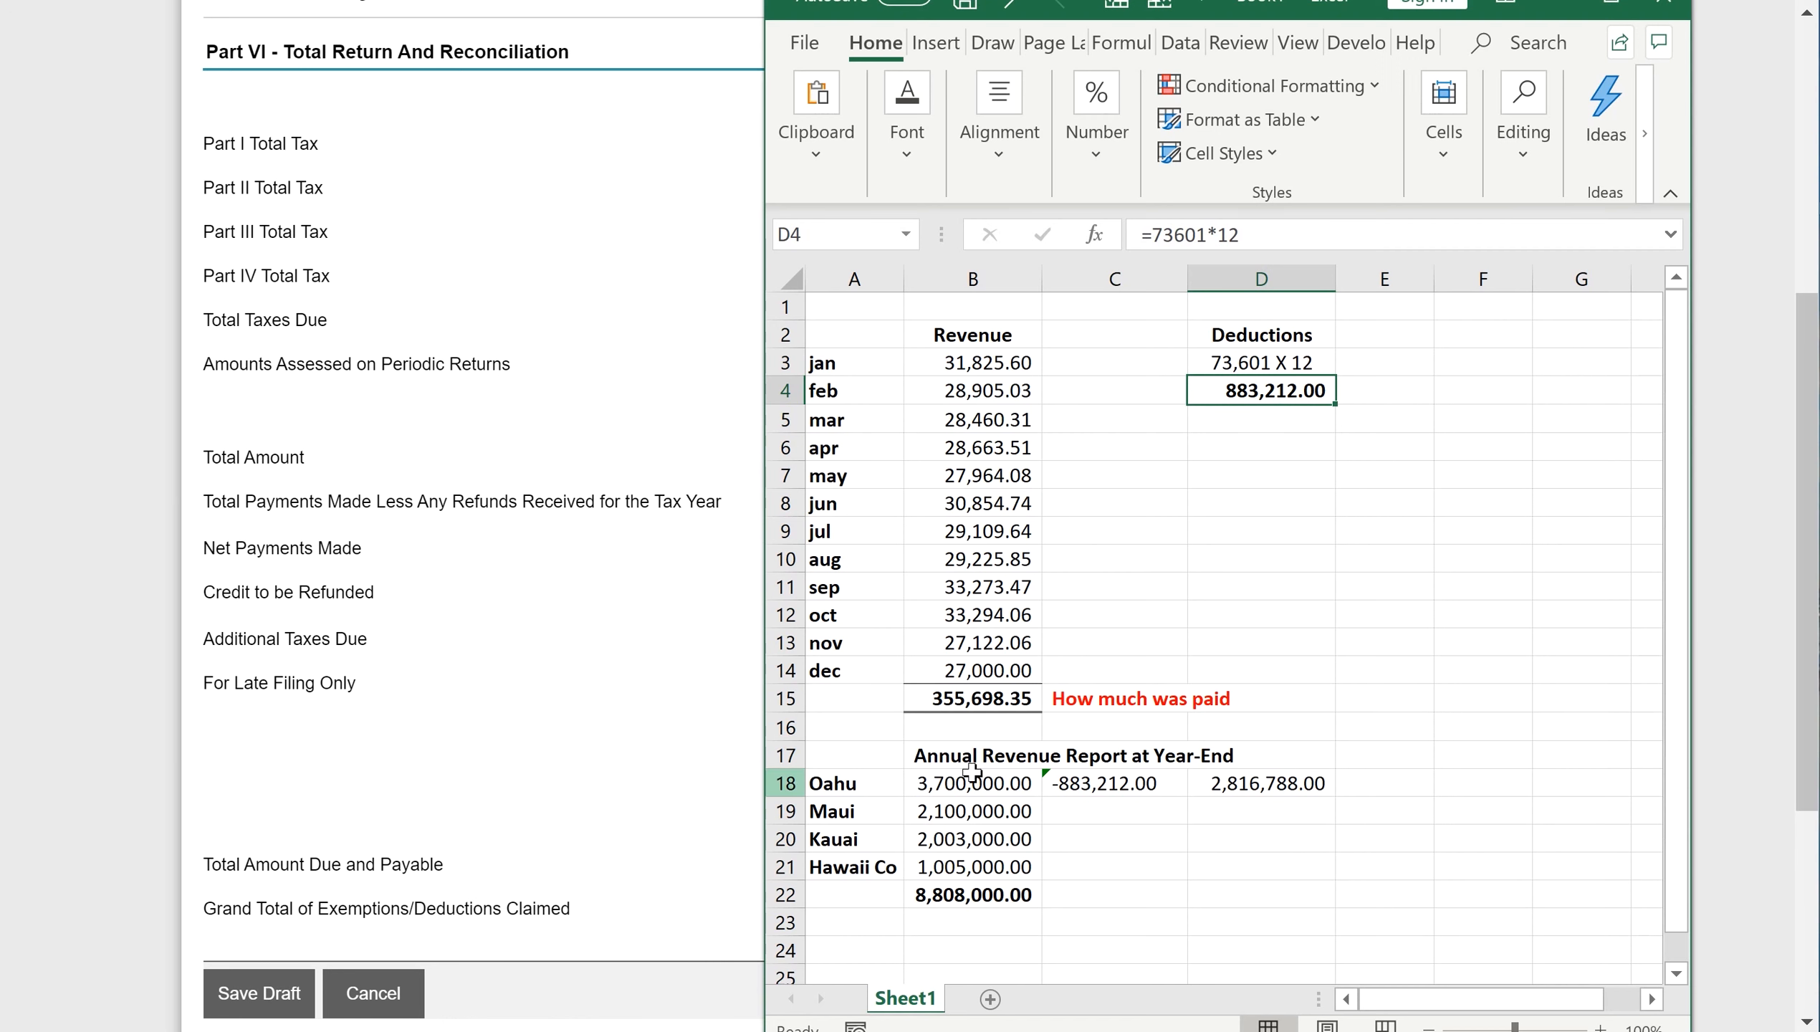
click(981, 700)
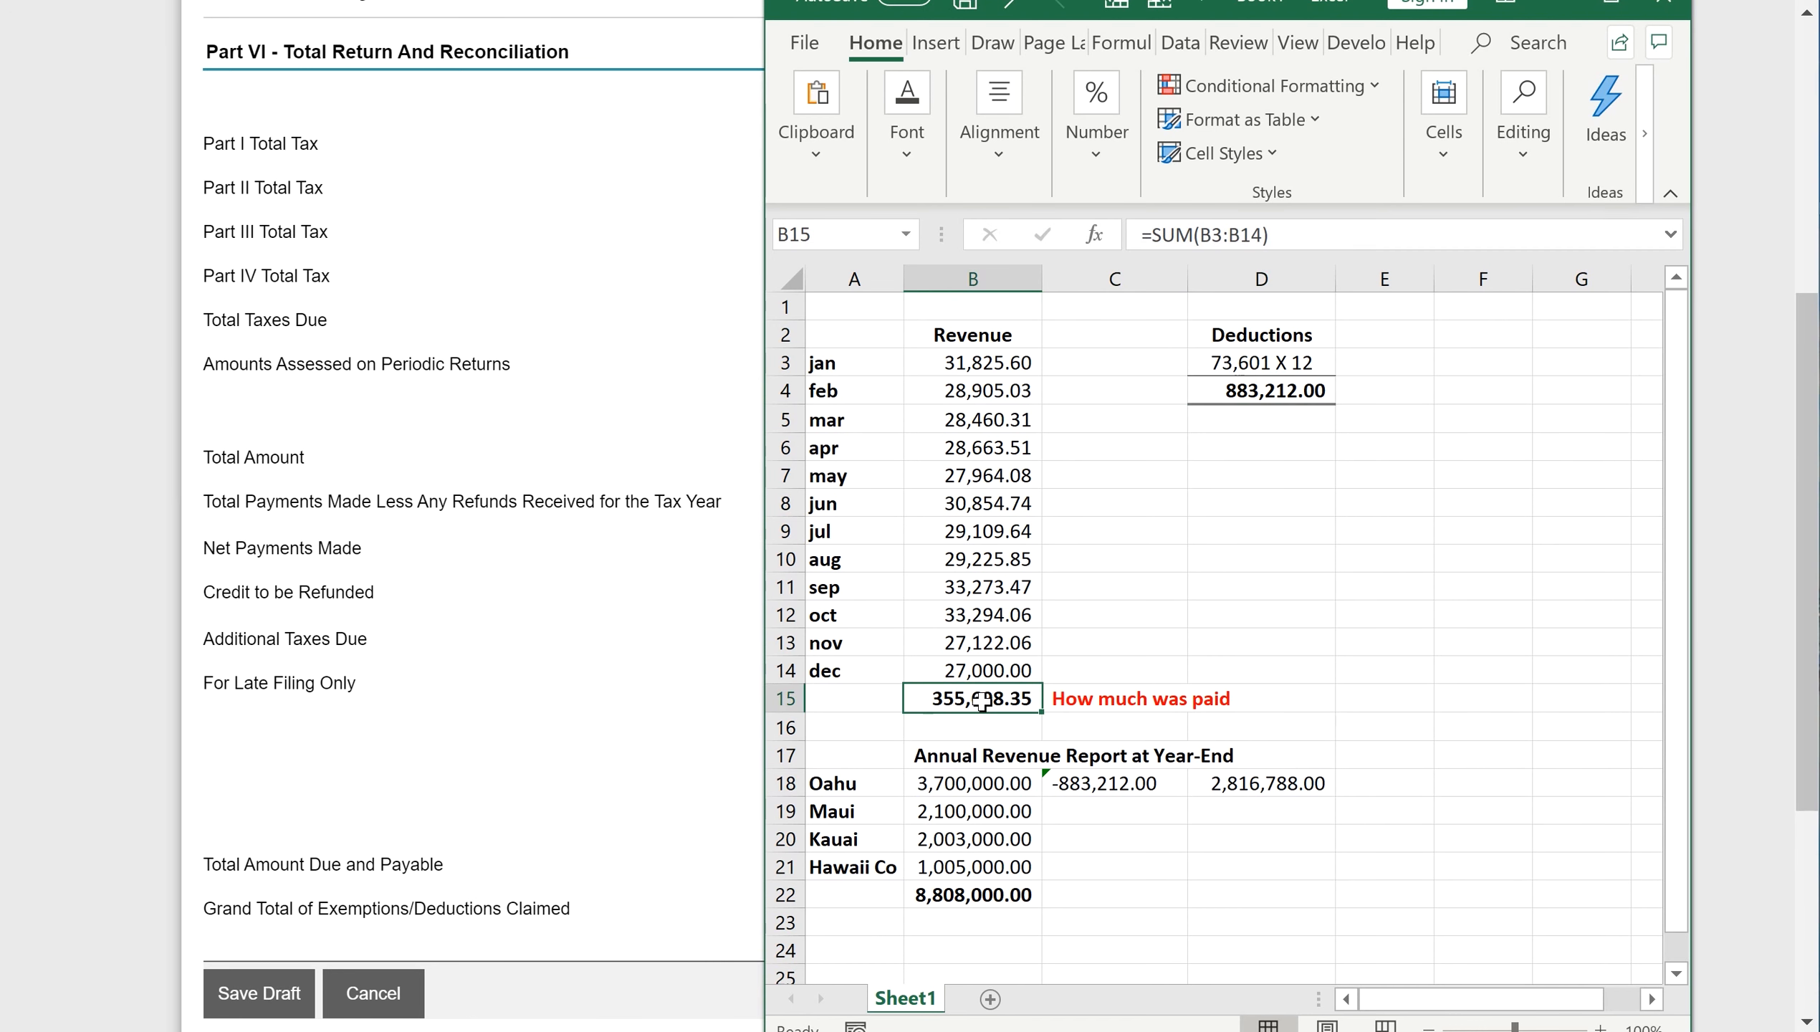
key(alt+Tab)
click(1542, 509)
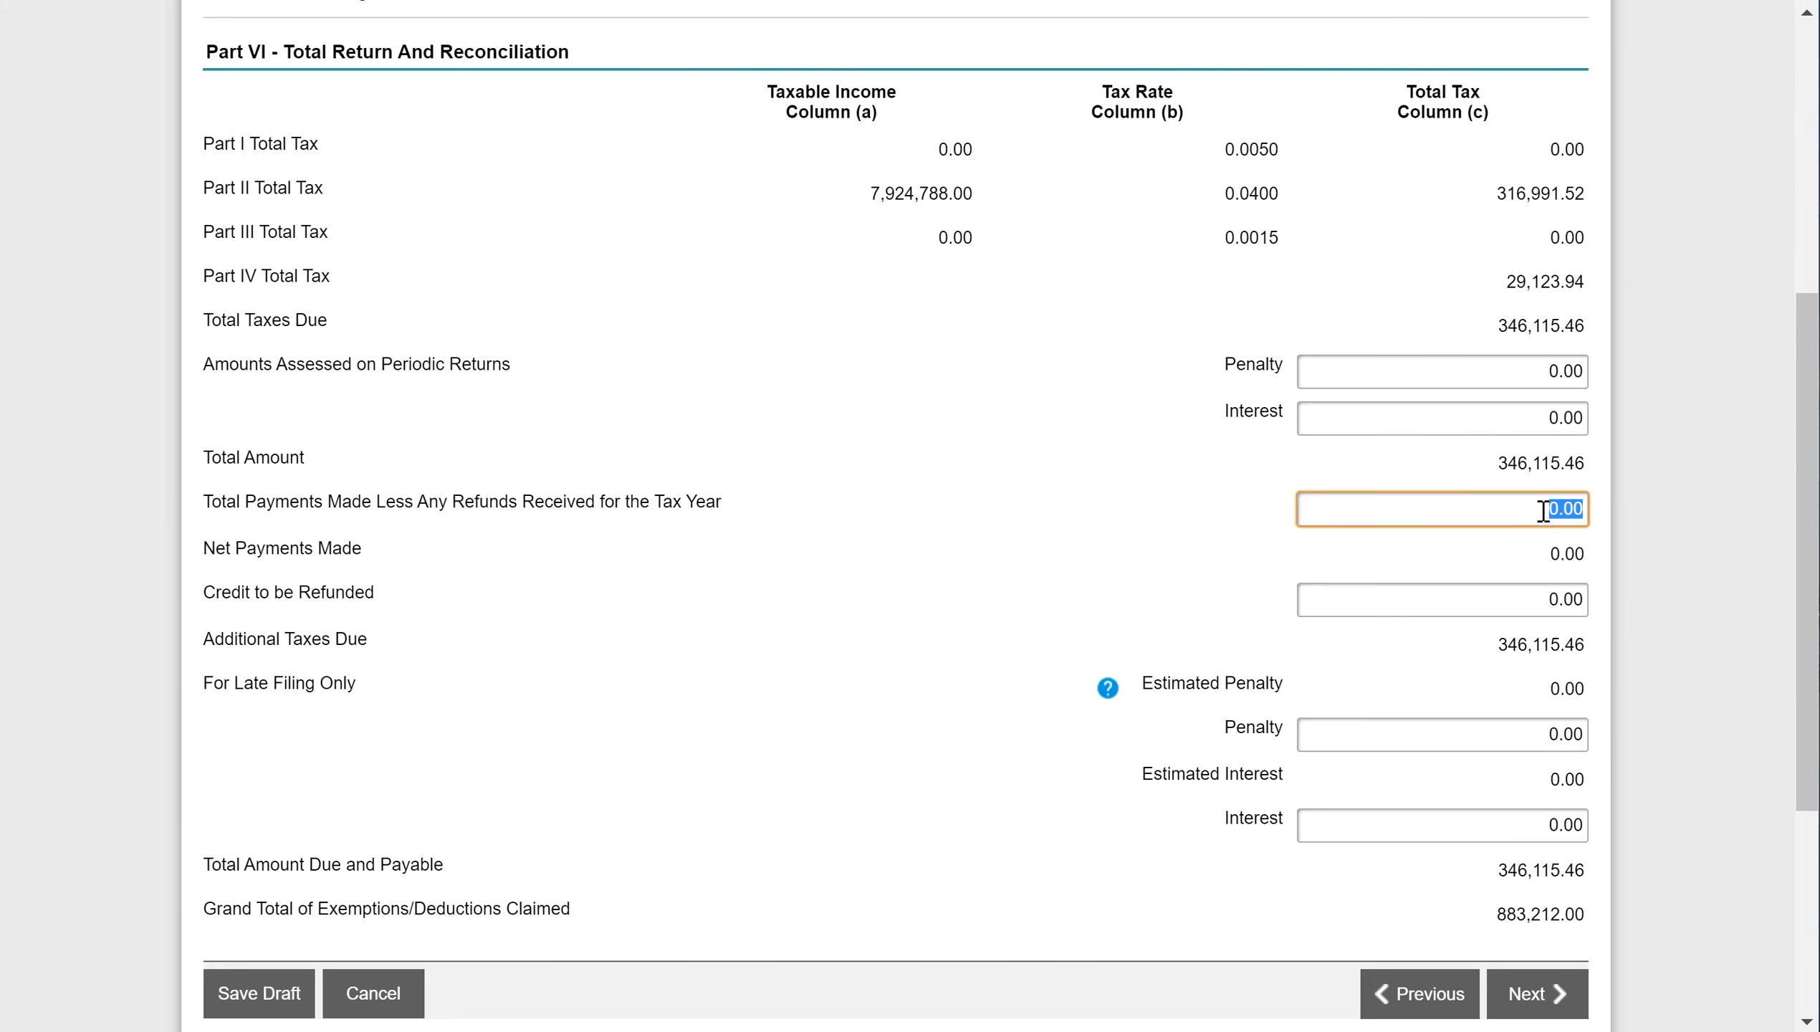
text(355,698.35)
click(1424, 602)
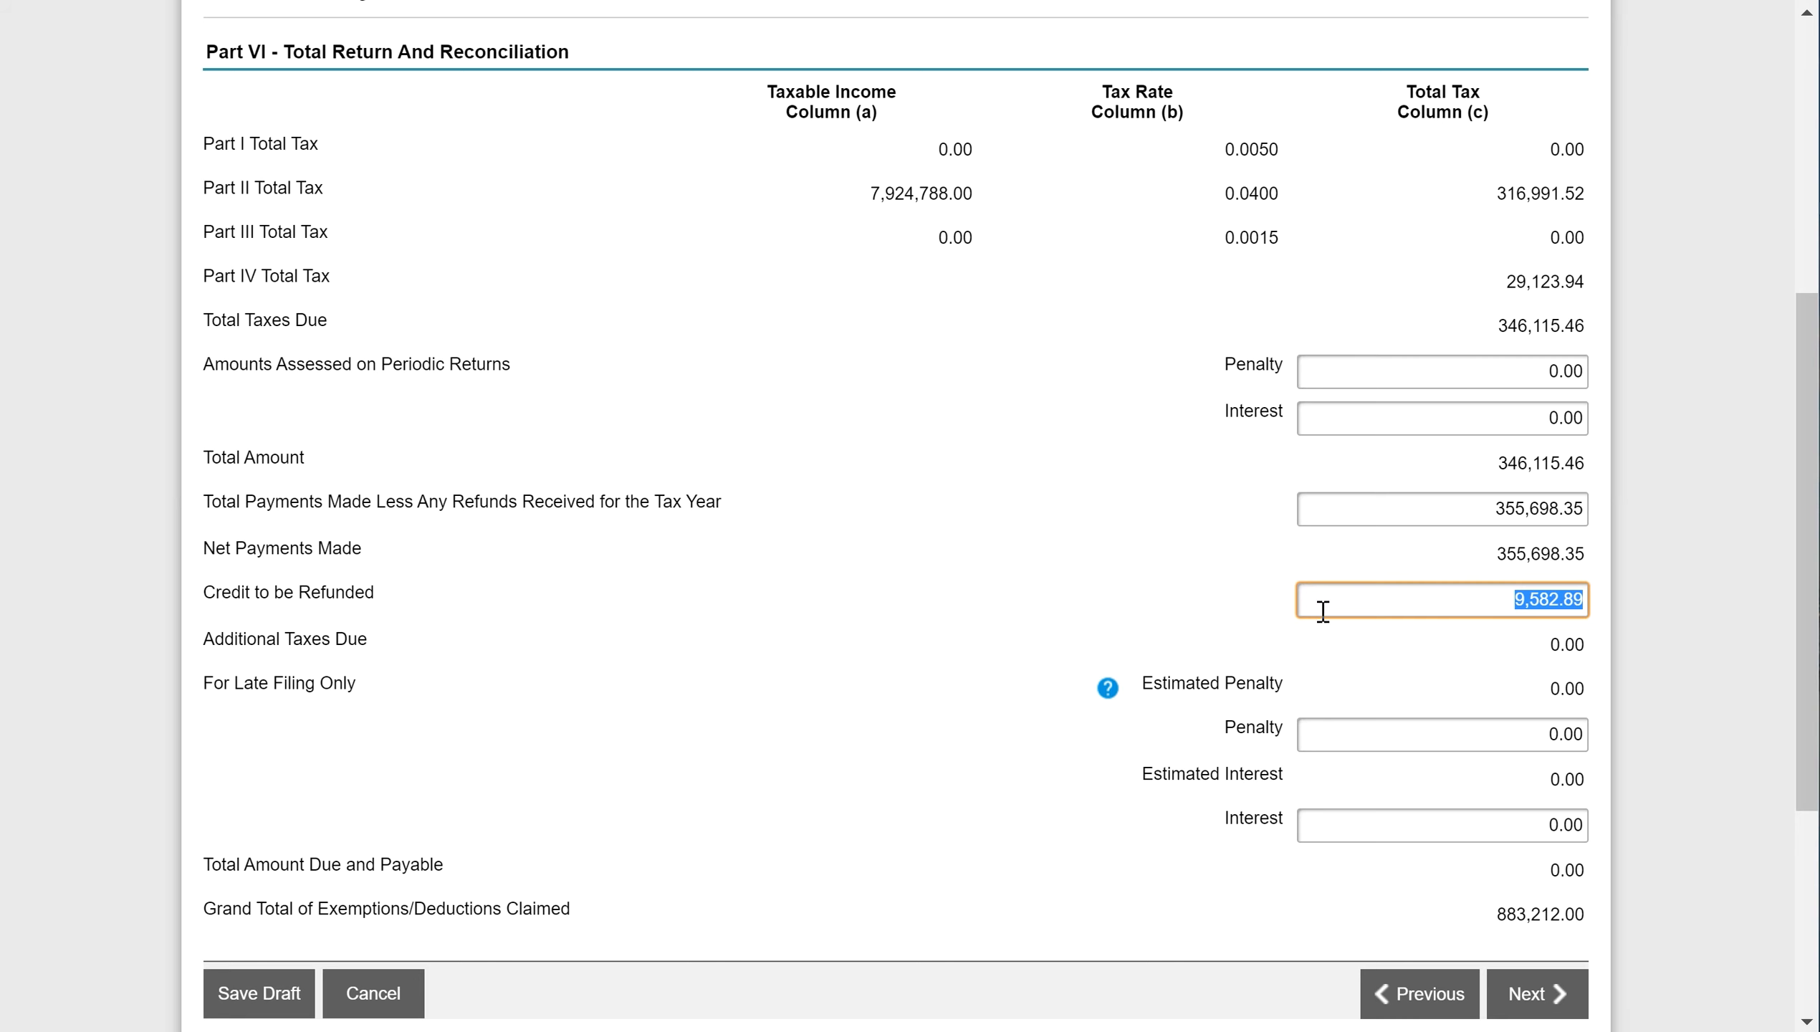
- Check the refund credit, late-filing penalty, interest, total payments and assessed interest amounts
click(1488, 618)
click(1438, 738)
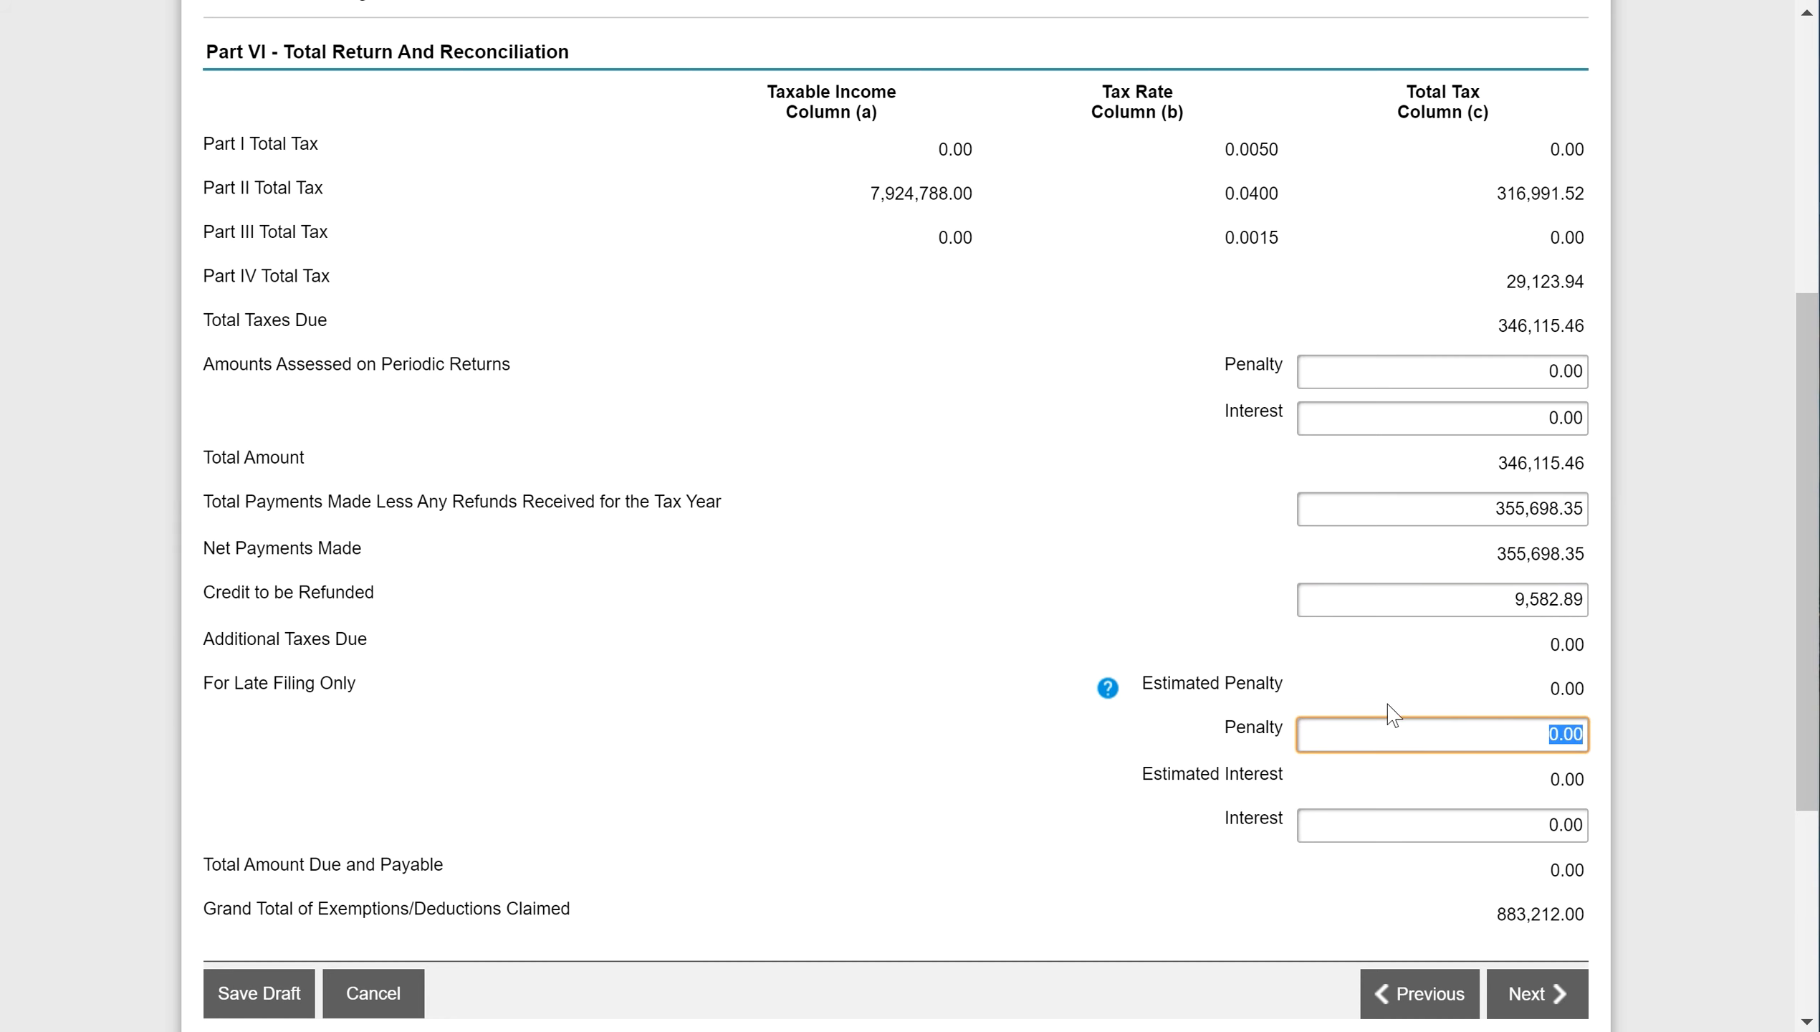
click(1472, 840)
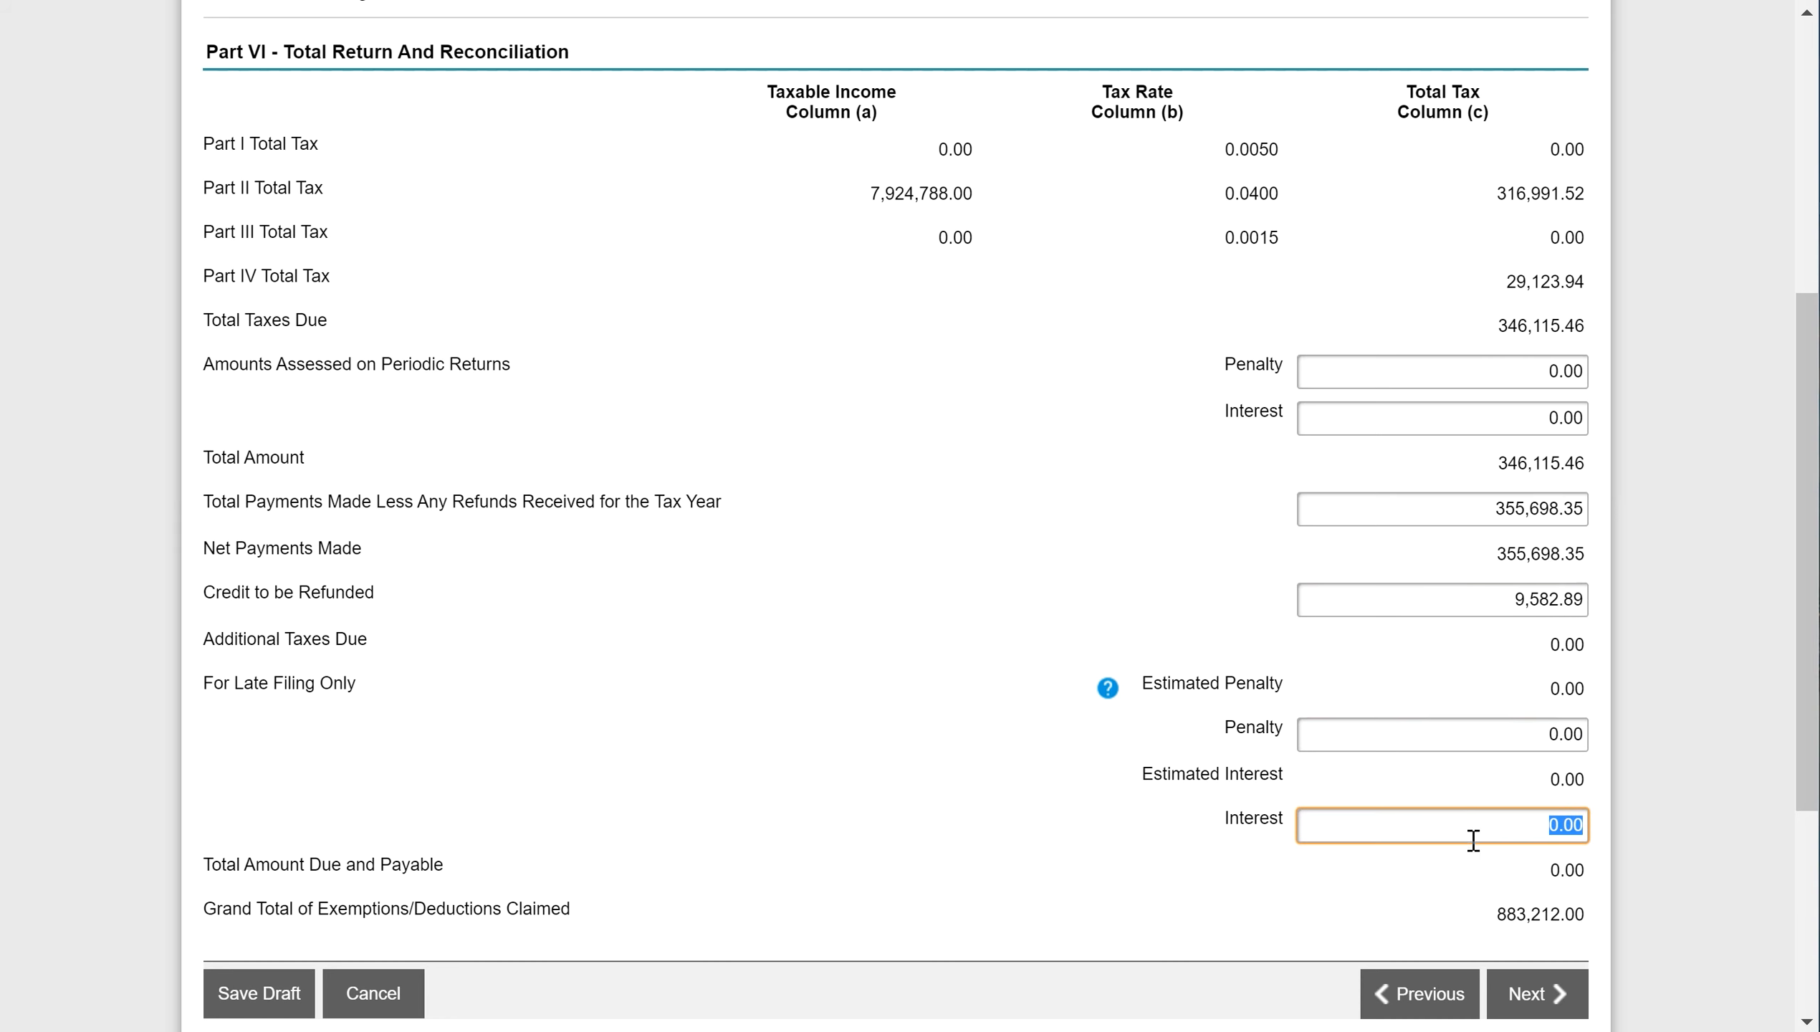
click(1501, 748)
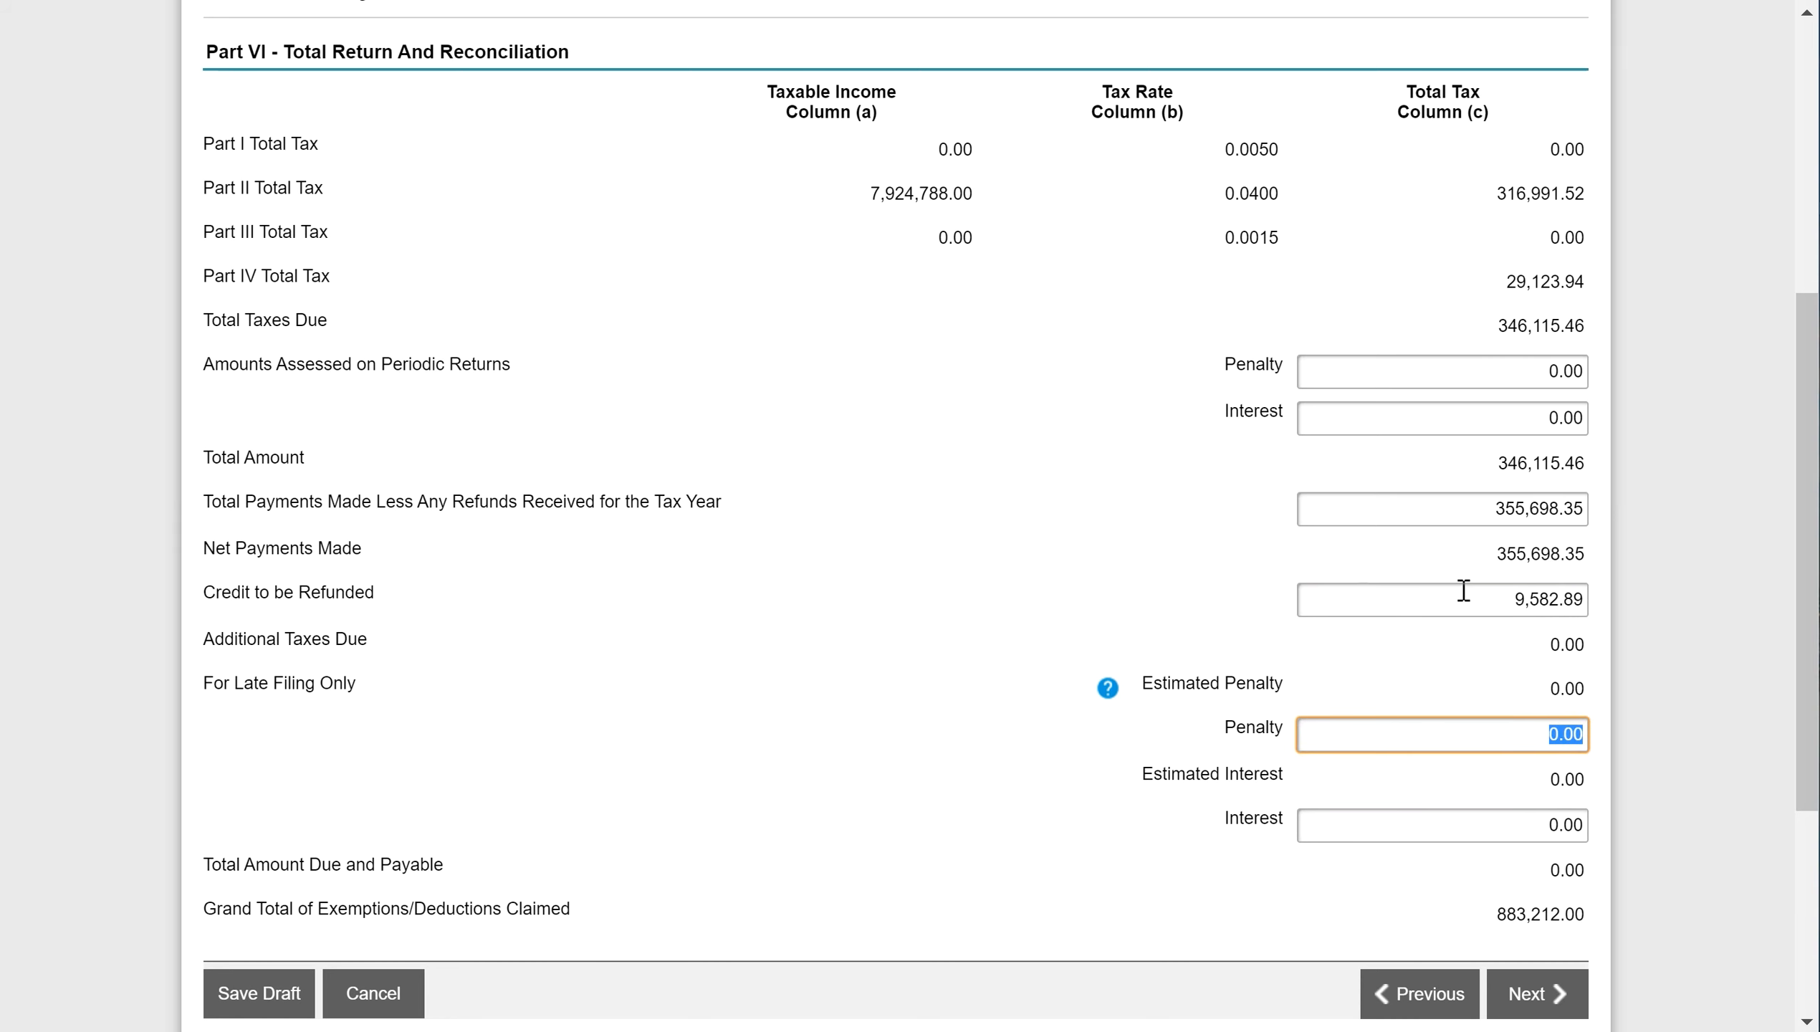
click(1444, 508)
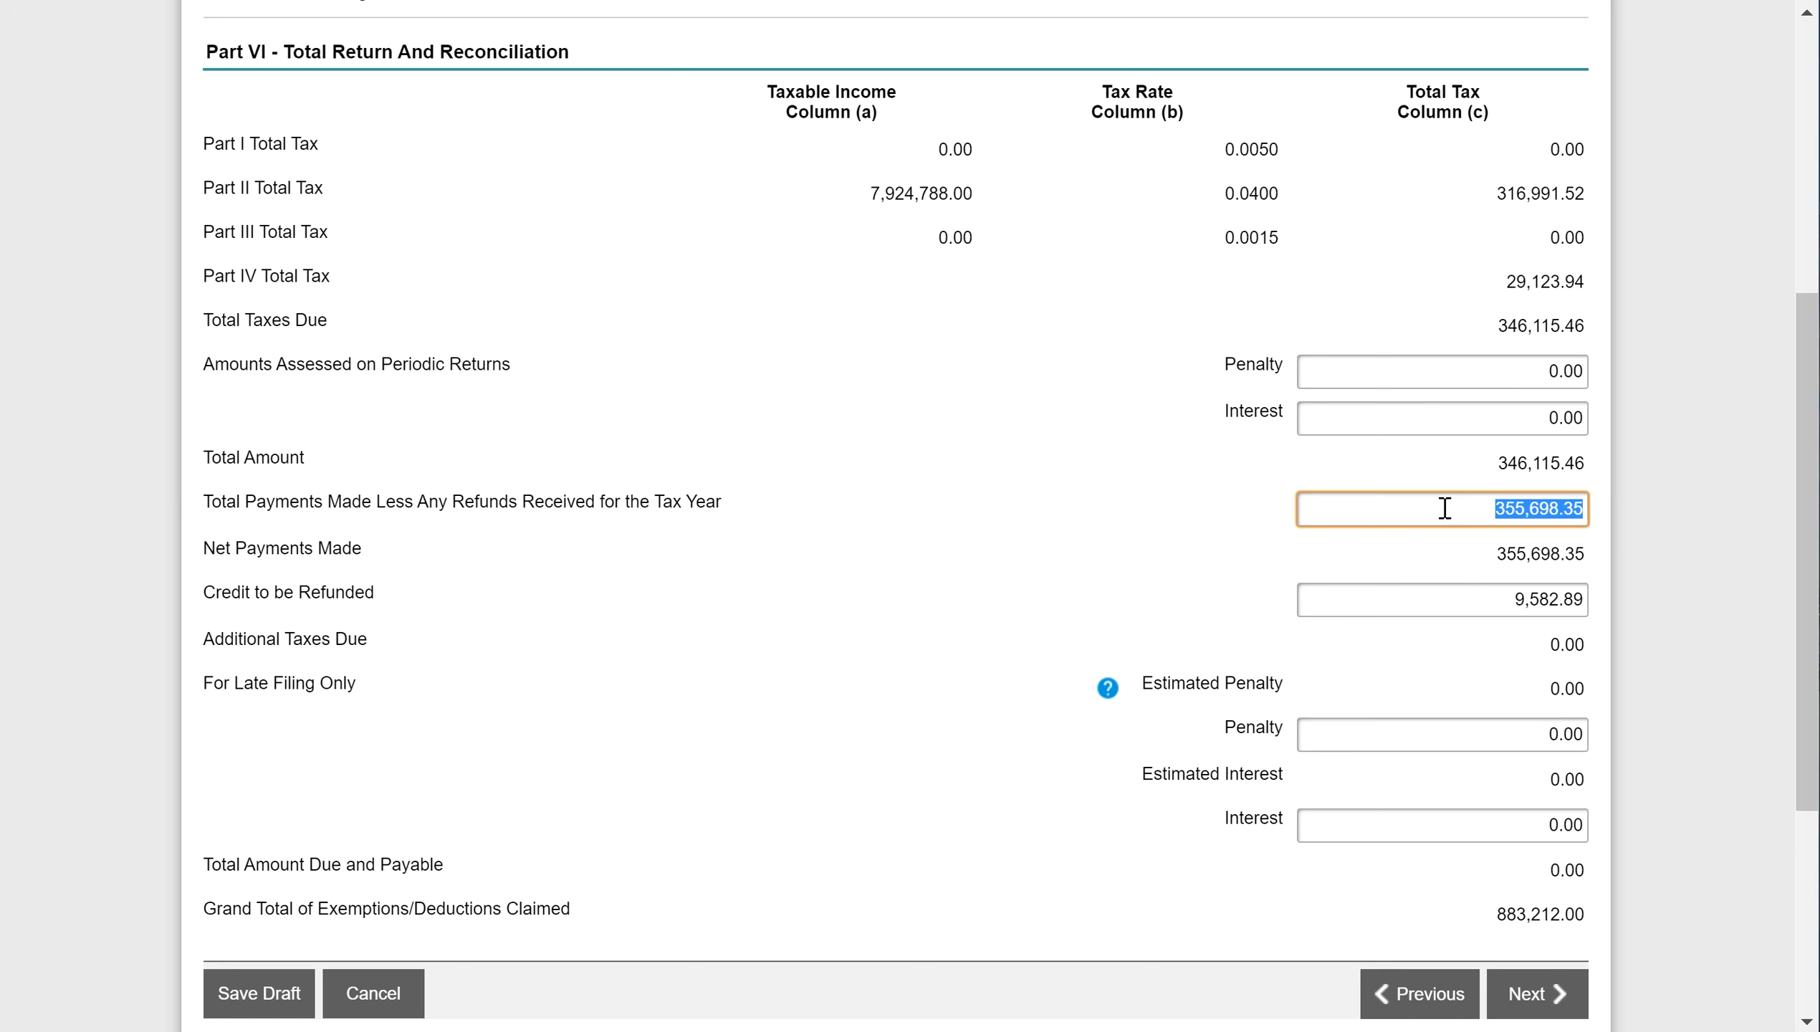
click(1473, 607)
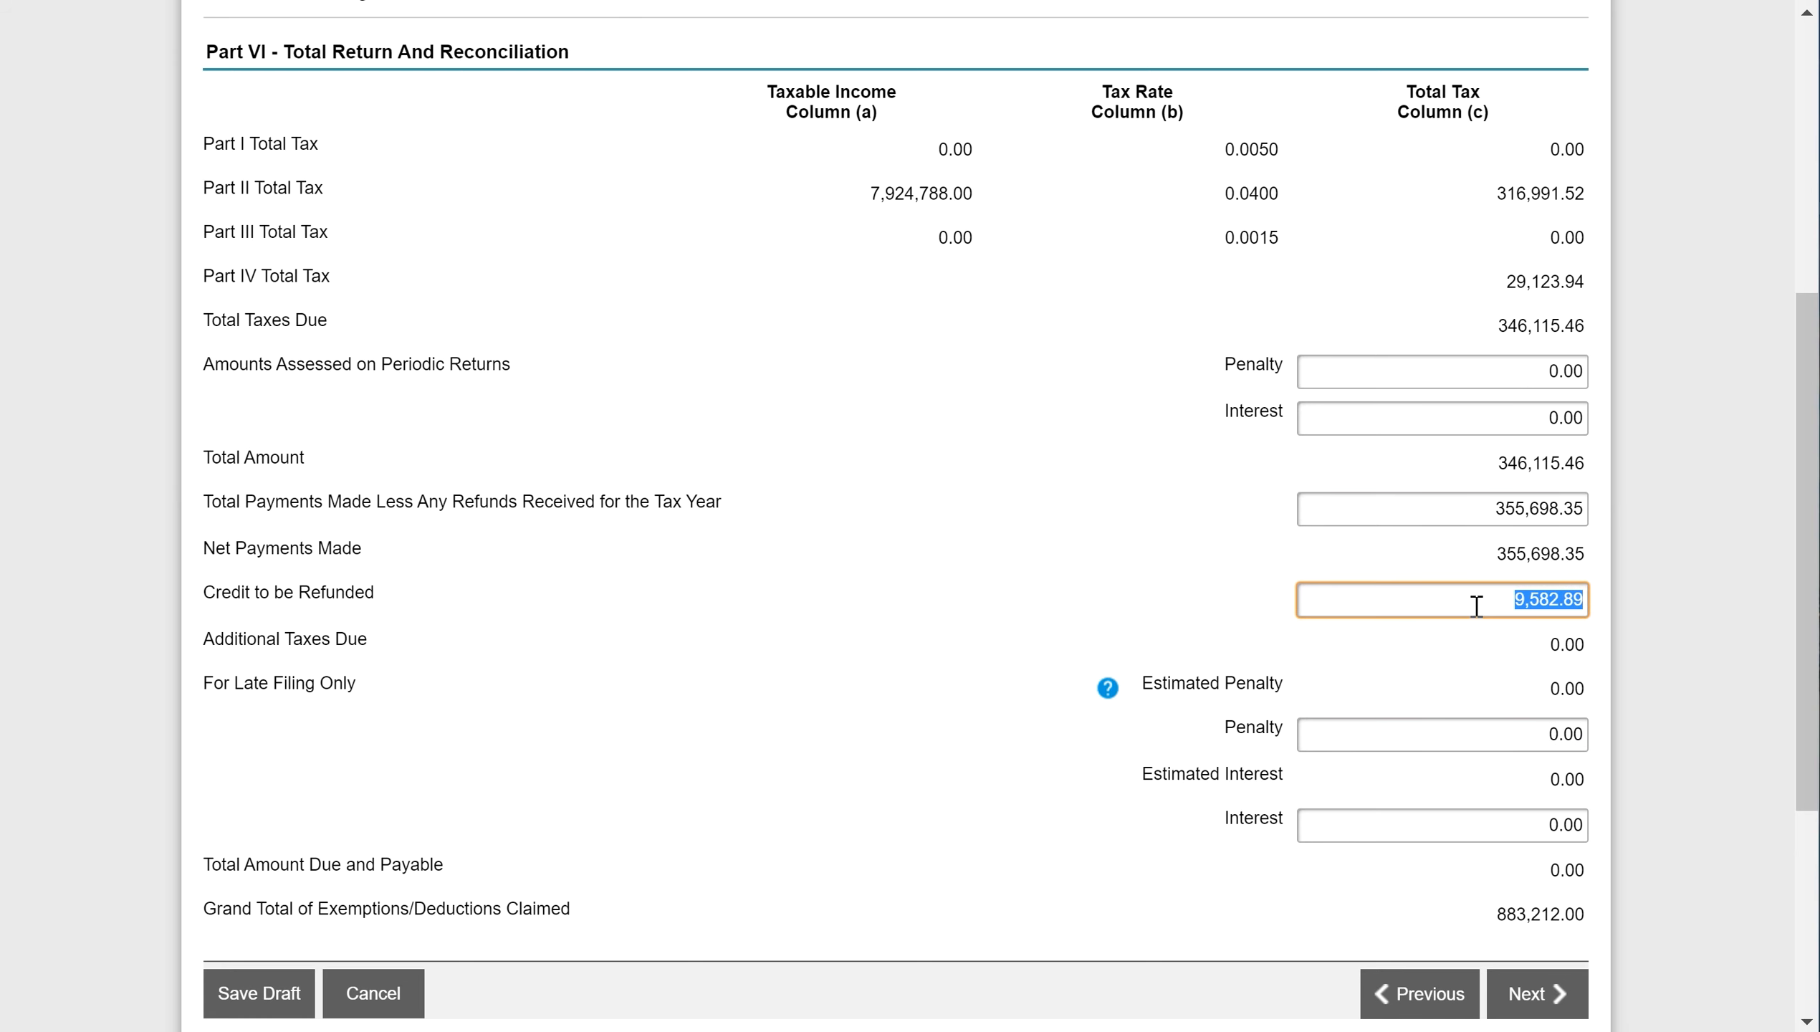
click(1433, 508)
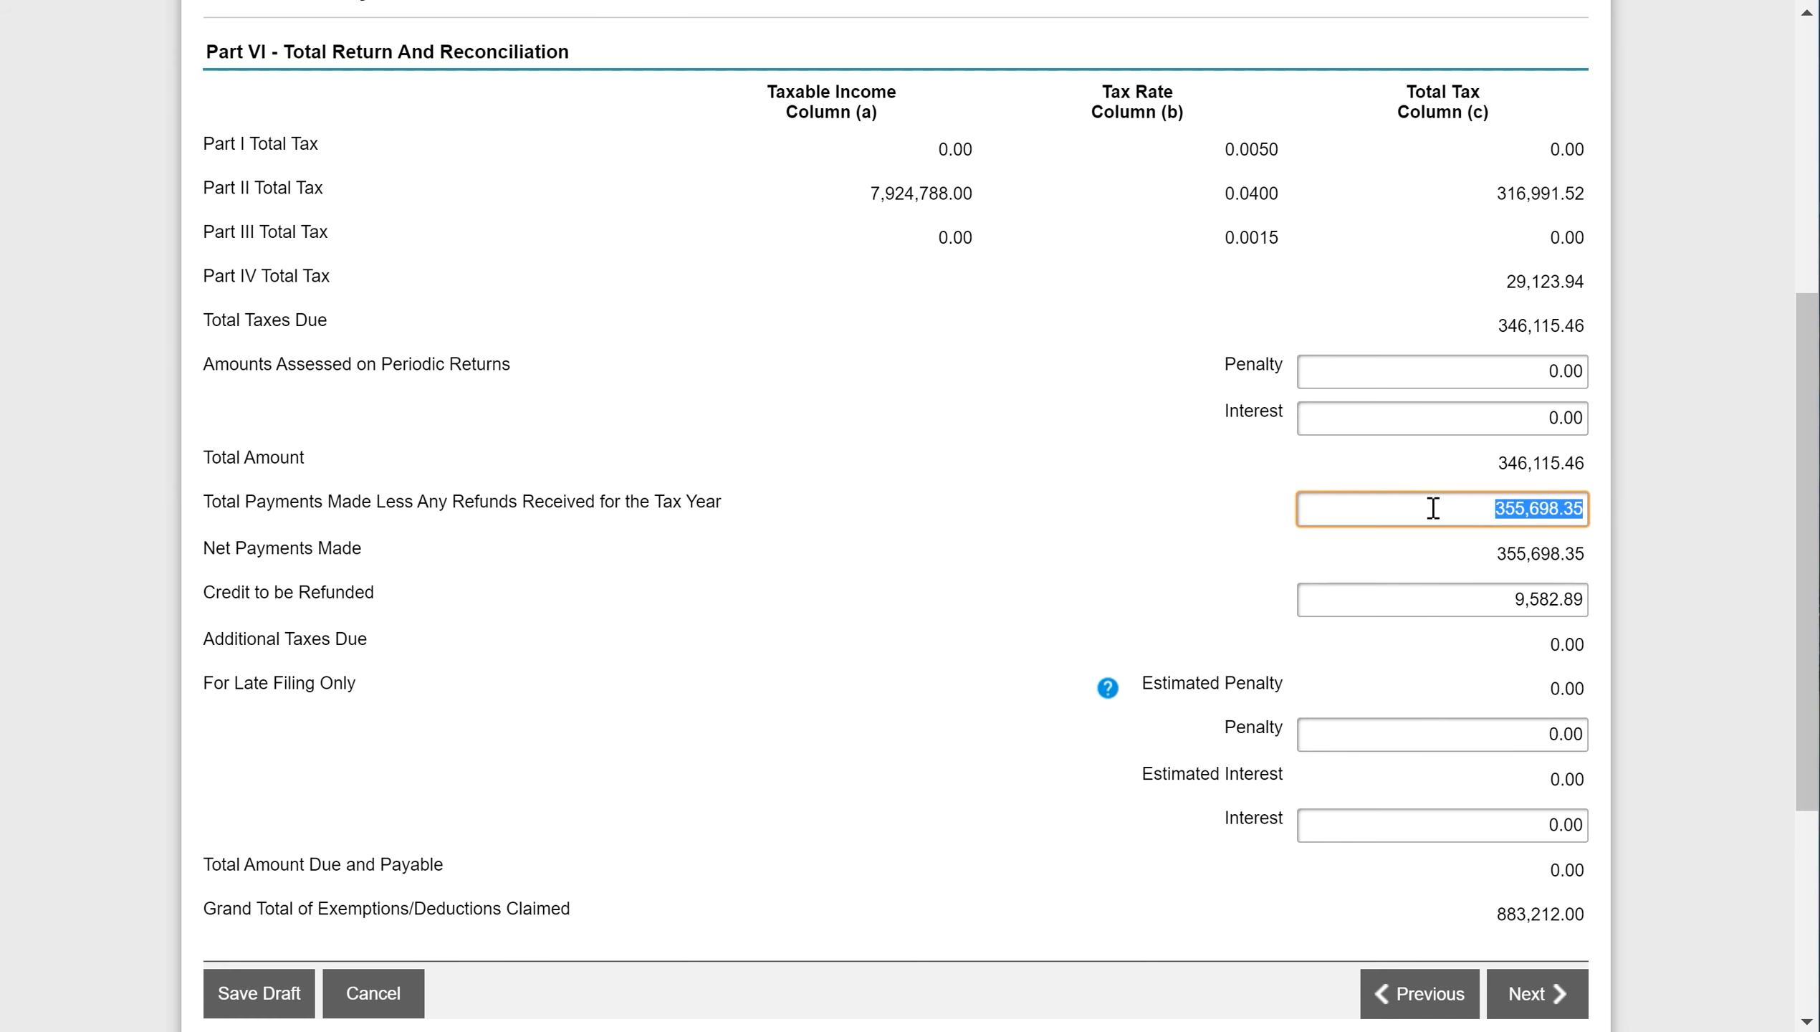
click(1417, 432)
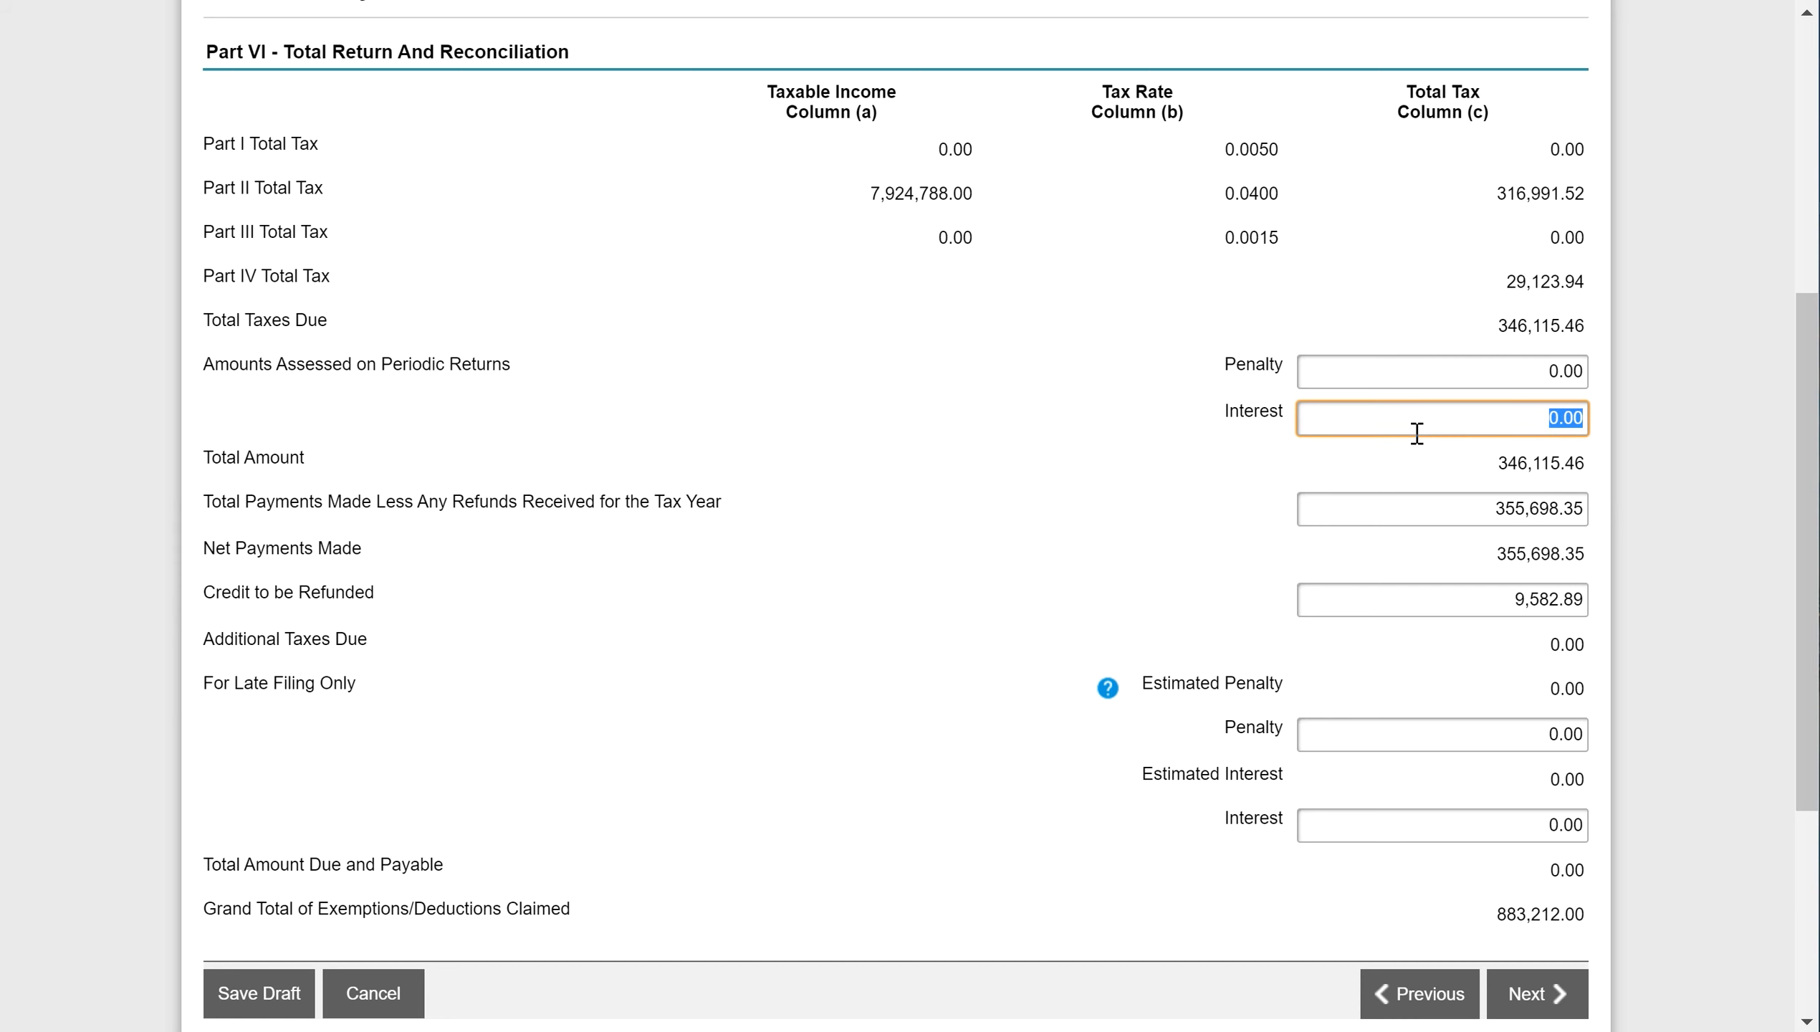
- Correct total payments to 340,698.35, leaving 5,417.11 in additional taxes due
click(1469, 515)
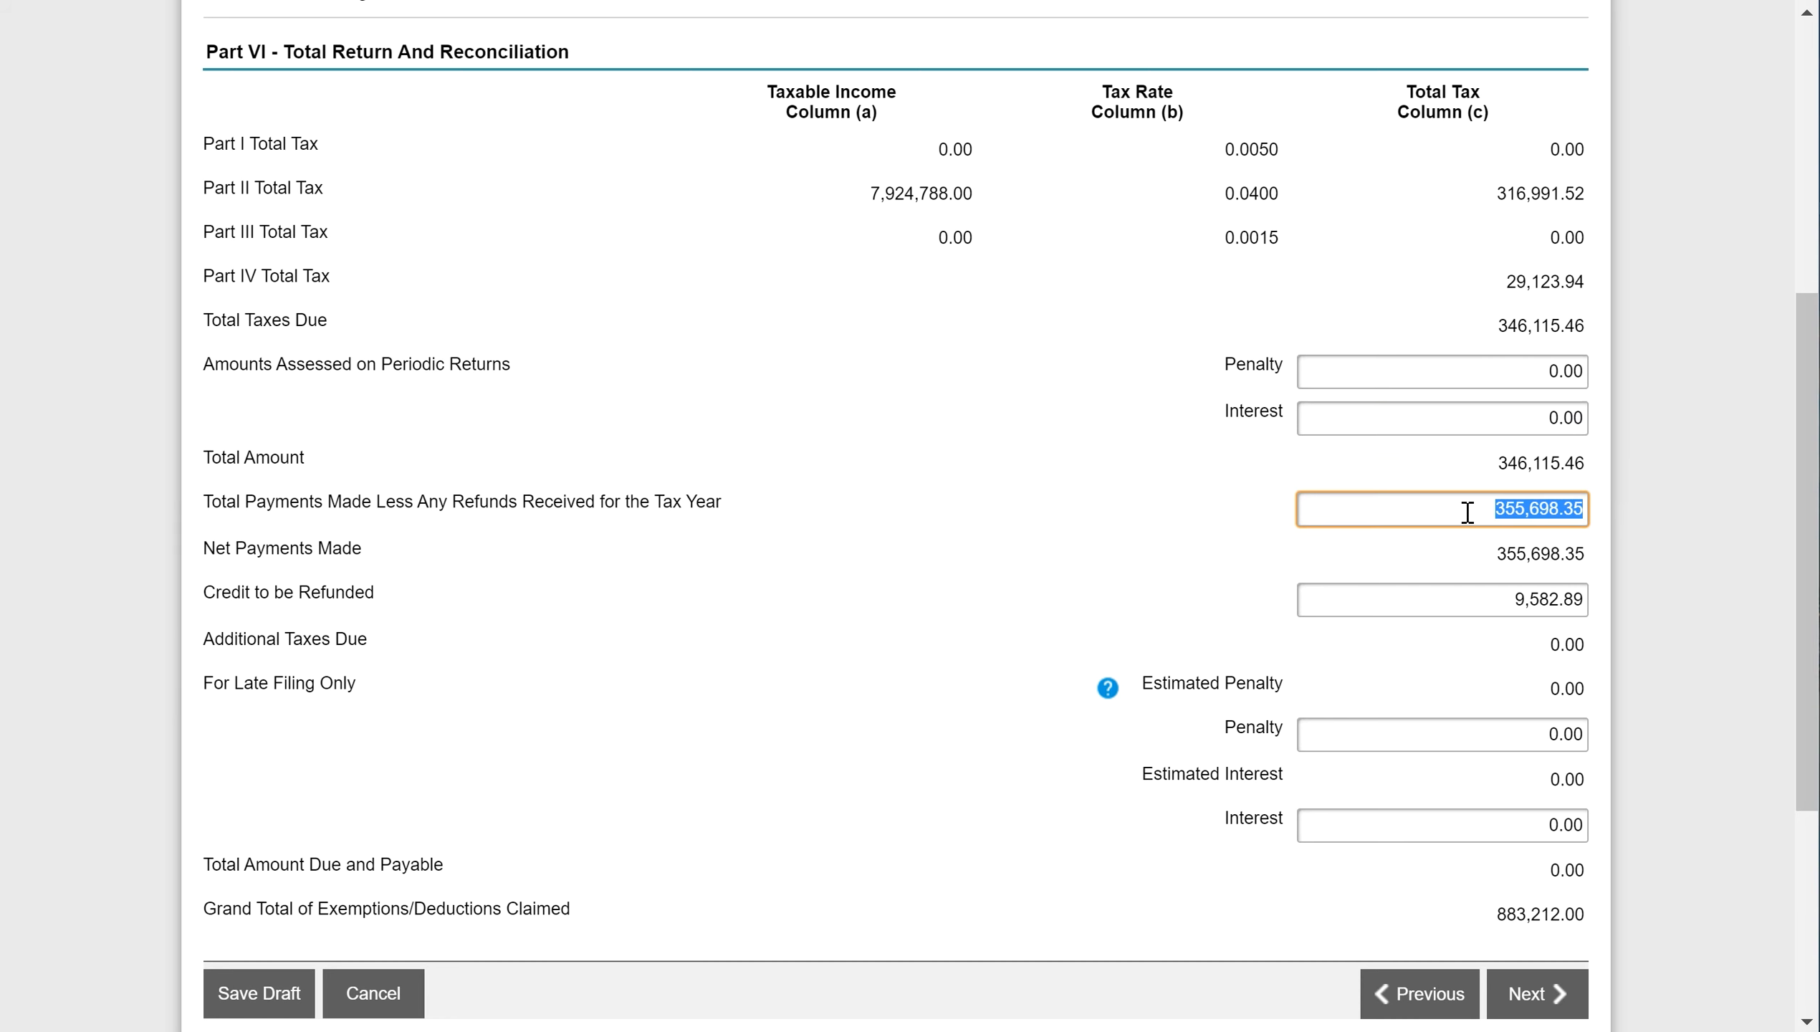
click(1524, 512)
key(BackSpace)
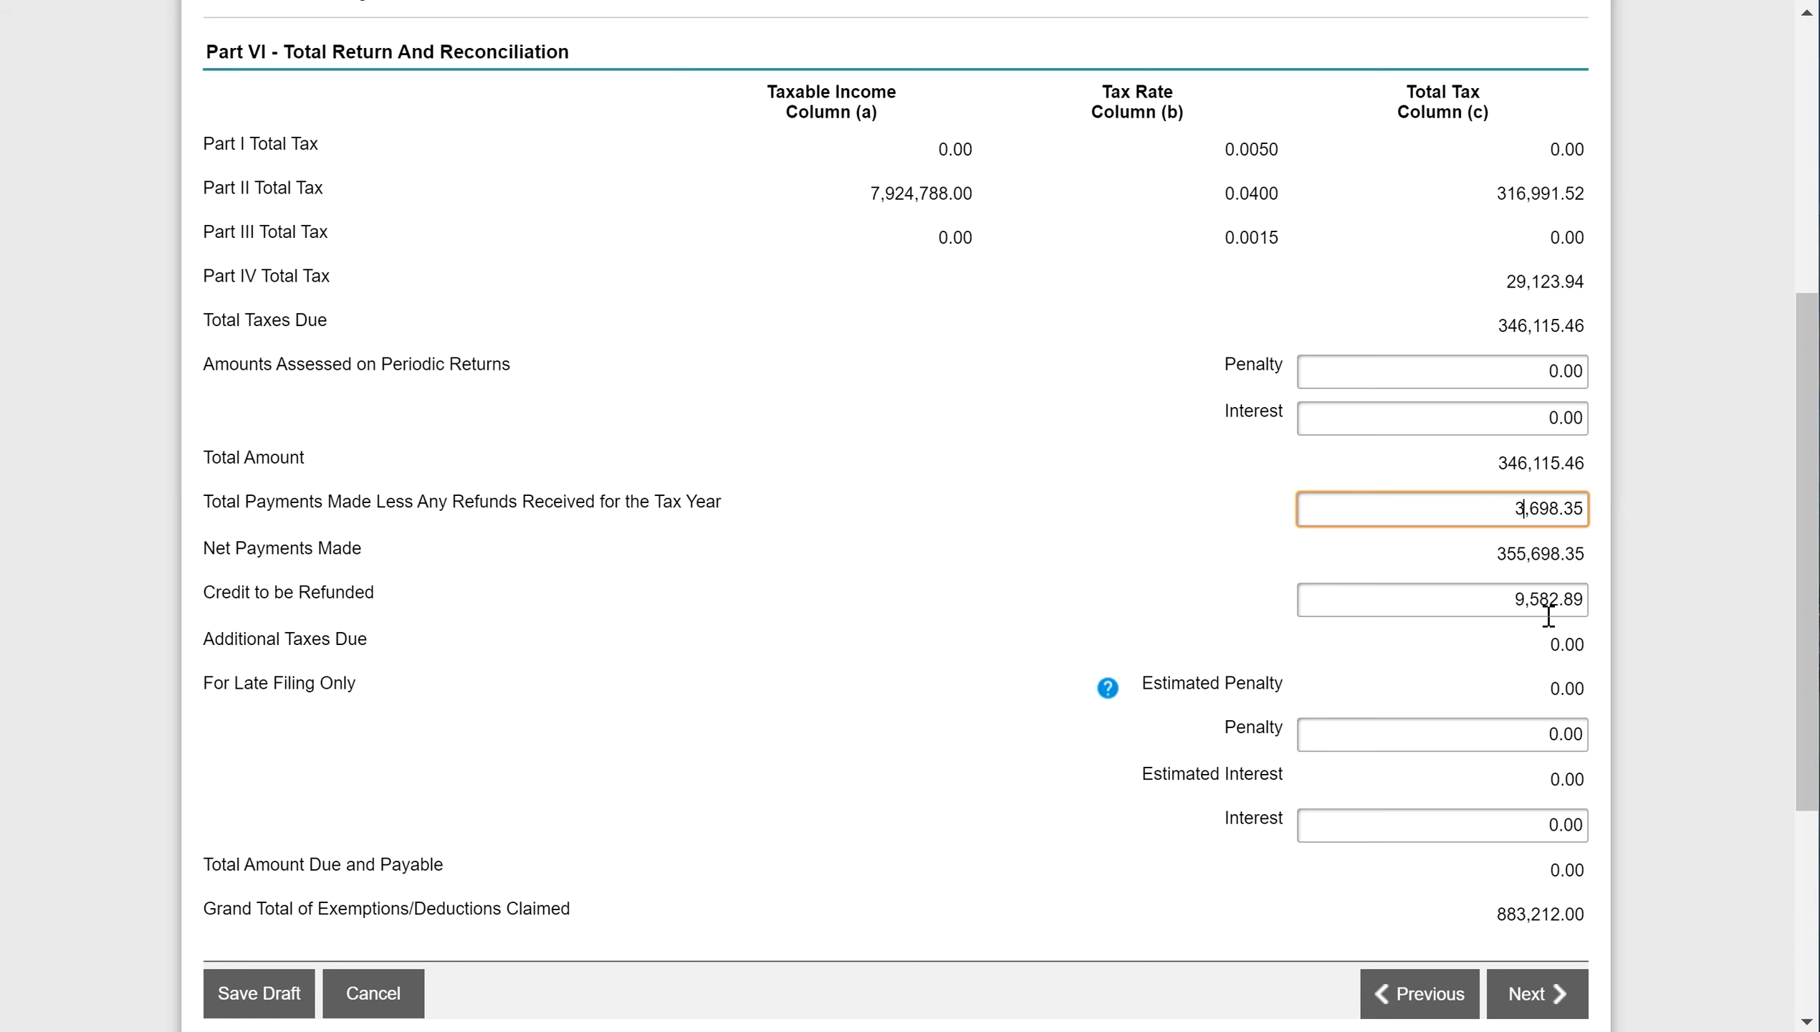
text(40)
click(1553, 599)
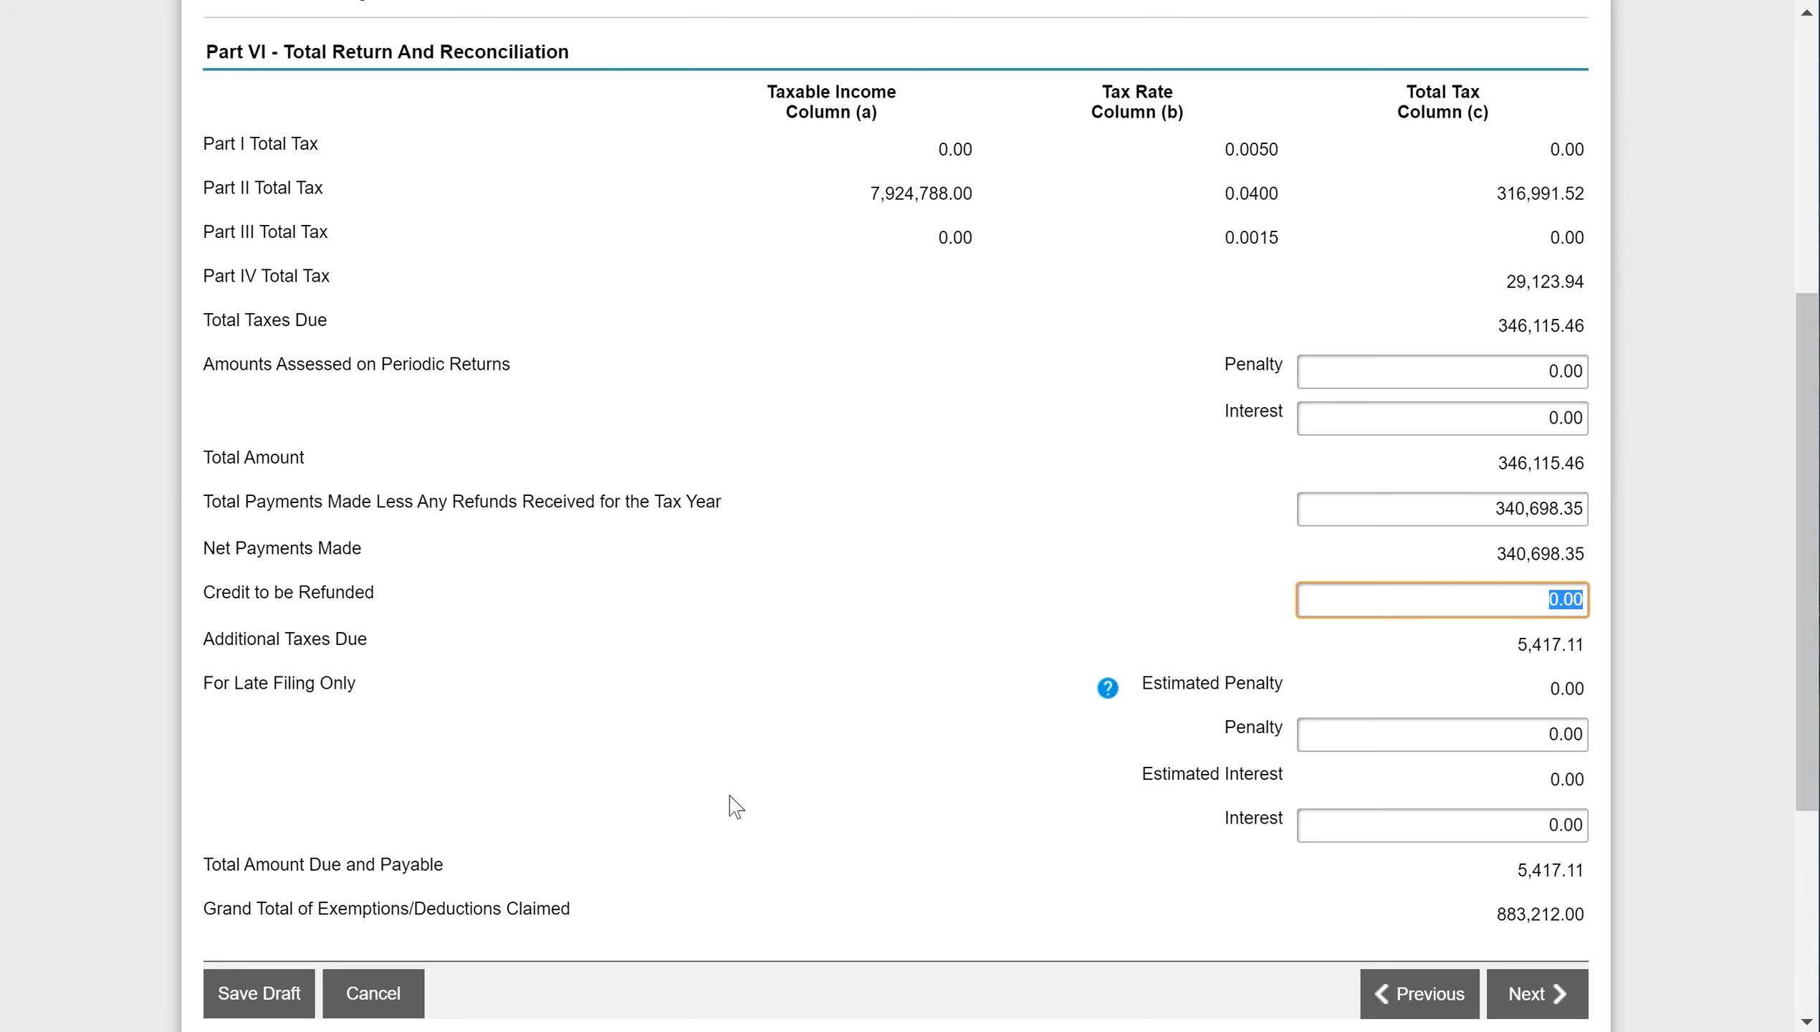
- Leave the G-49 return without saving and view the account's Submissions list on Home
scroll(930, 460, up, 5)
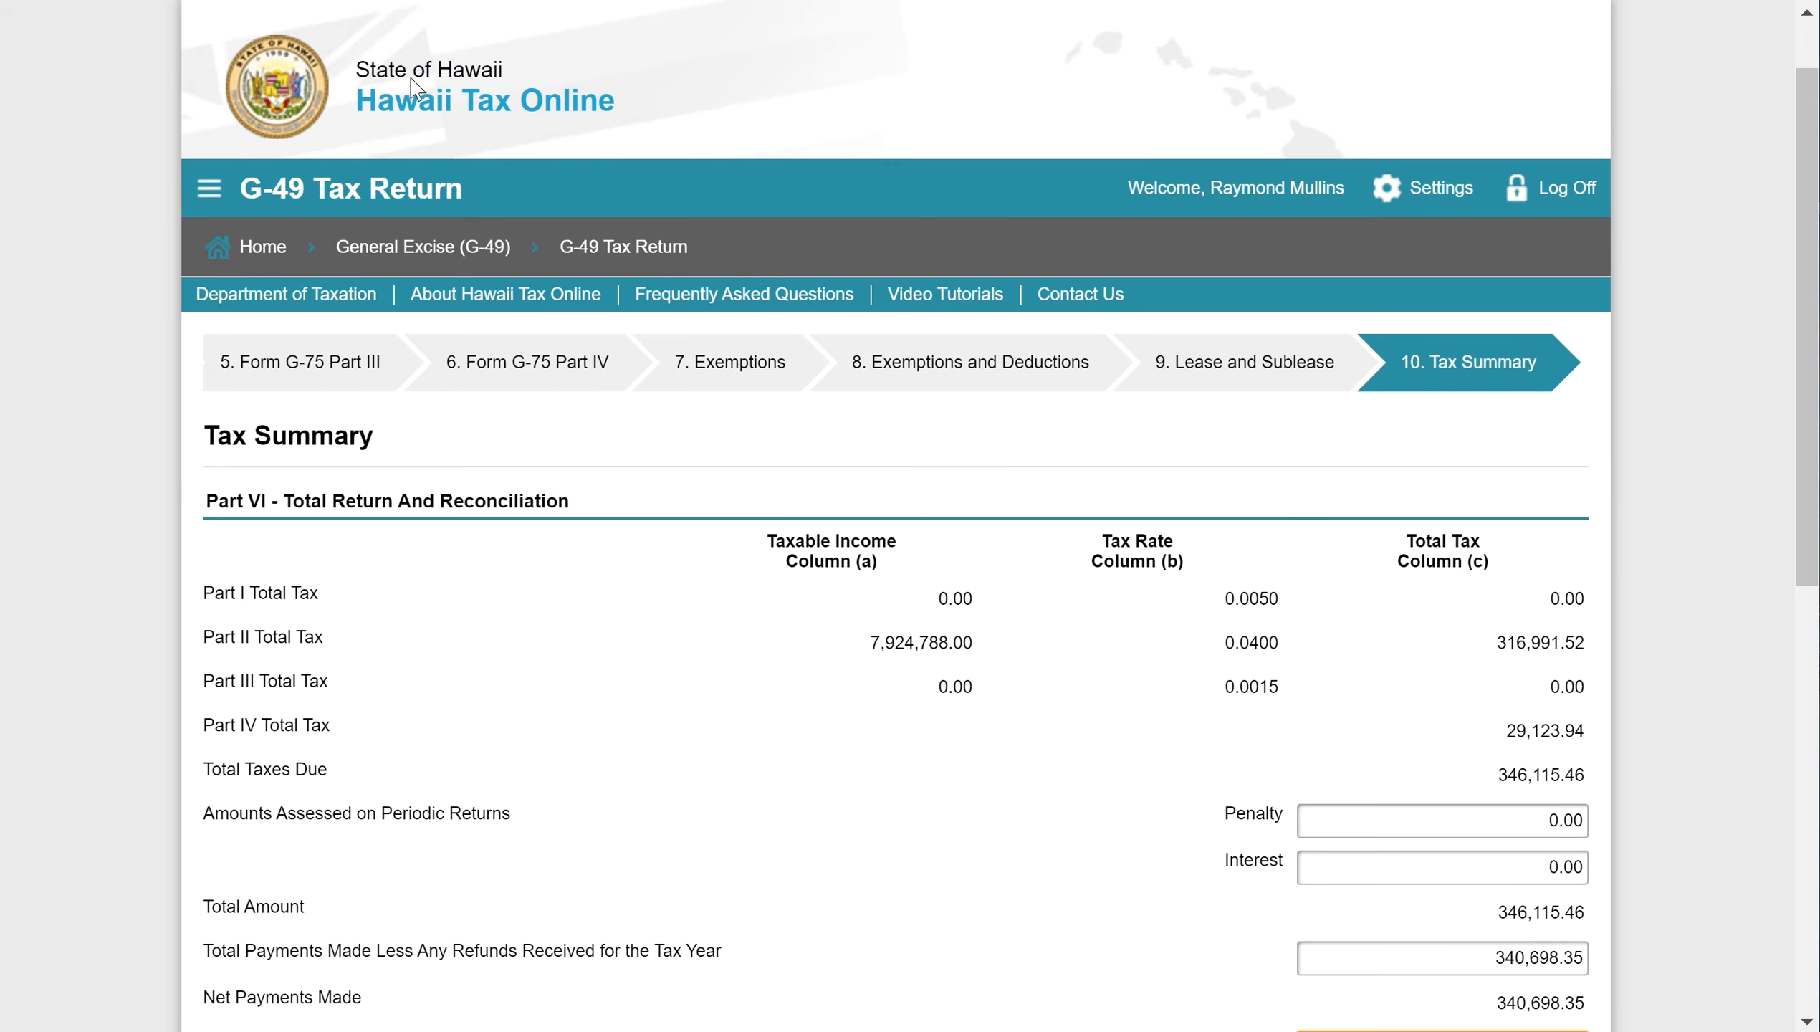
scroll(416, 87, up, 1)
click(264, 337)
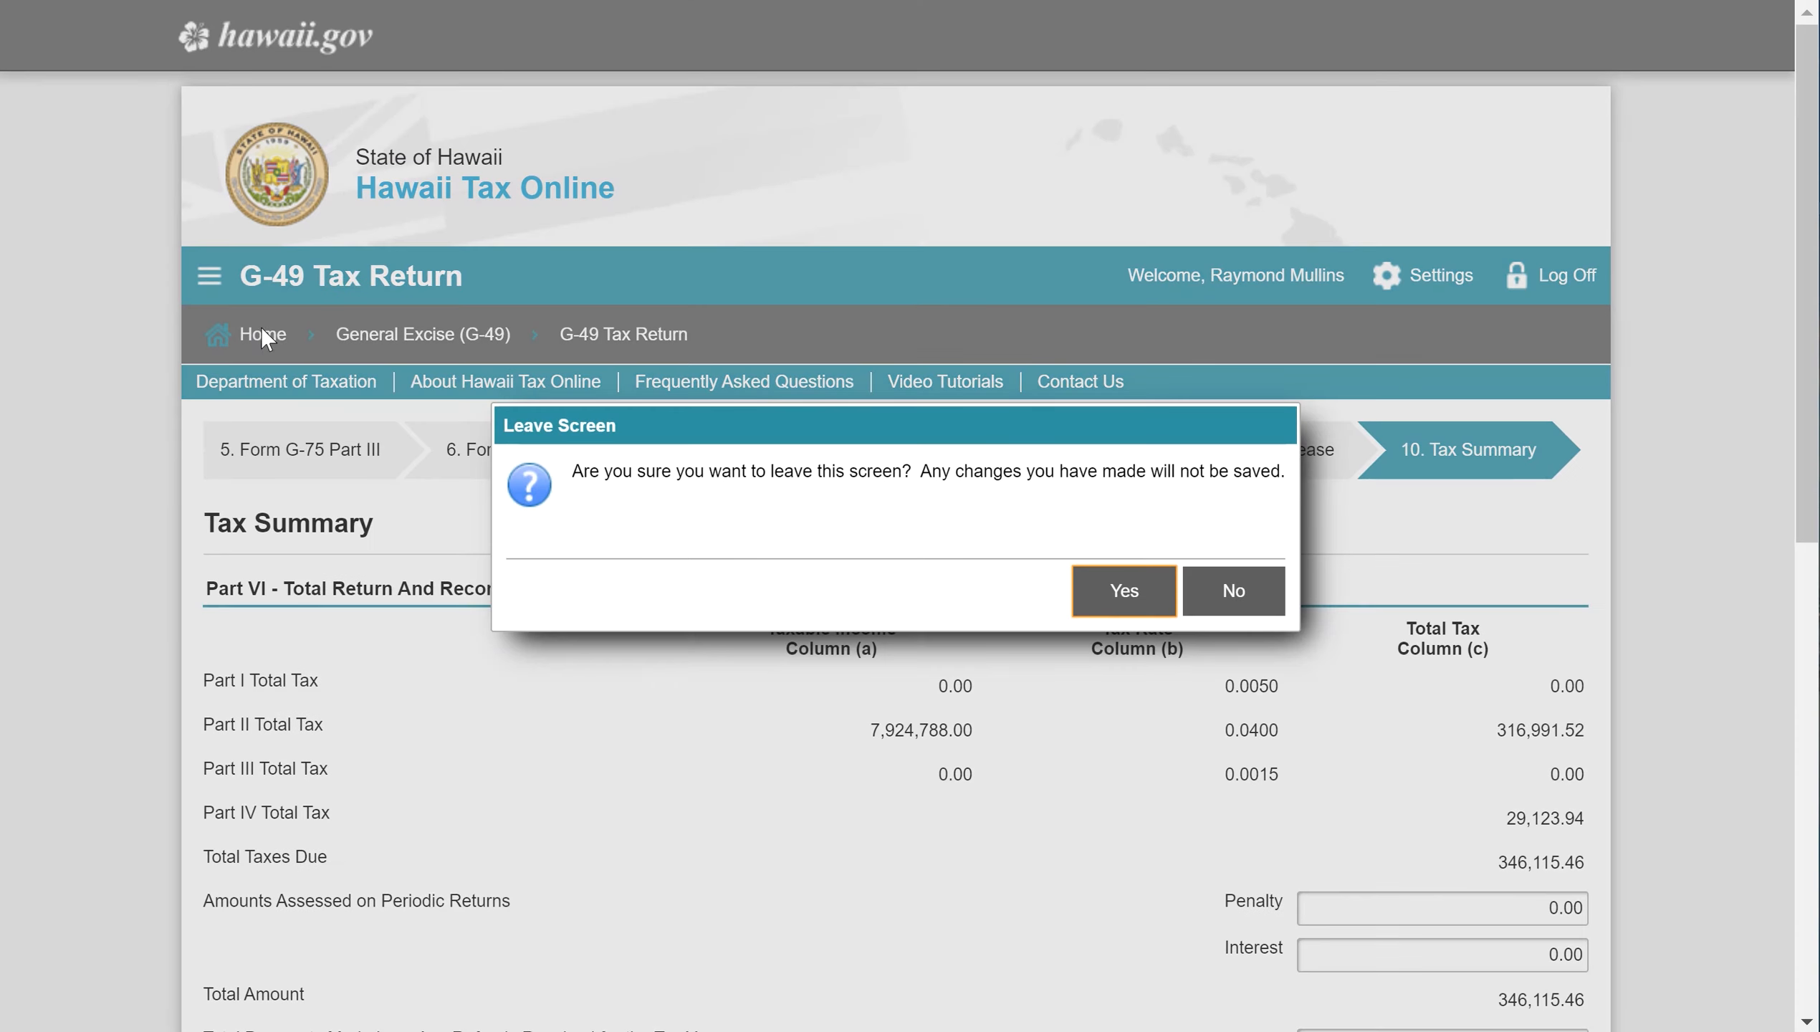
click(1137, 592)
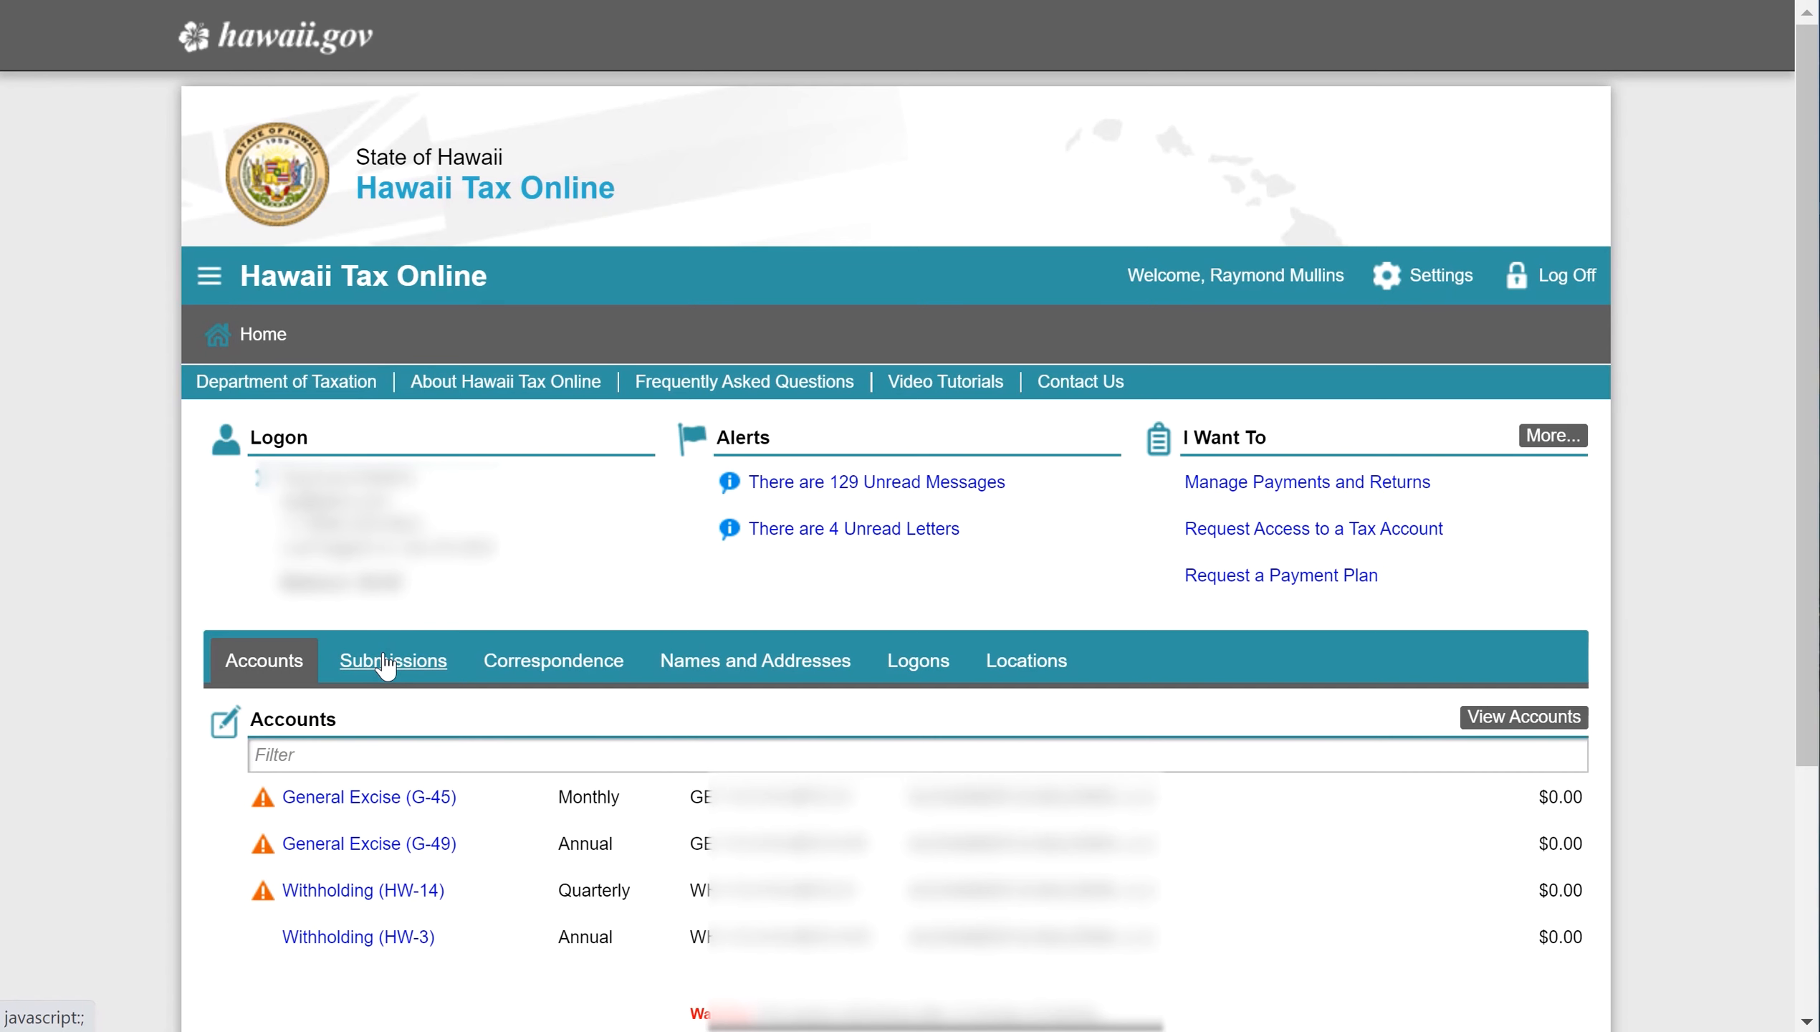
click(386, 661)
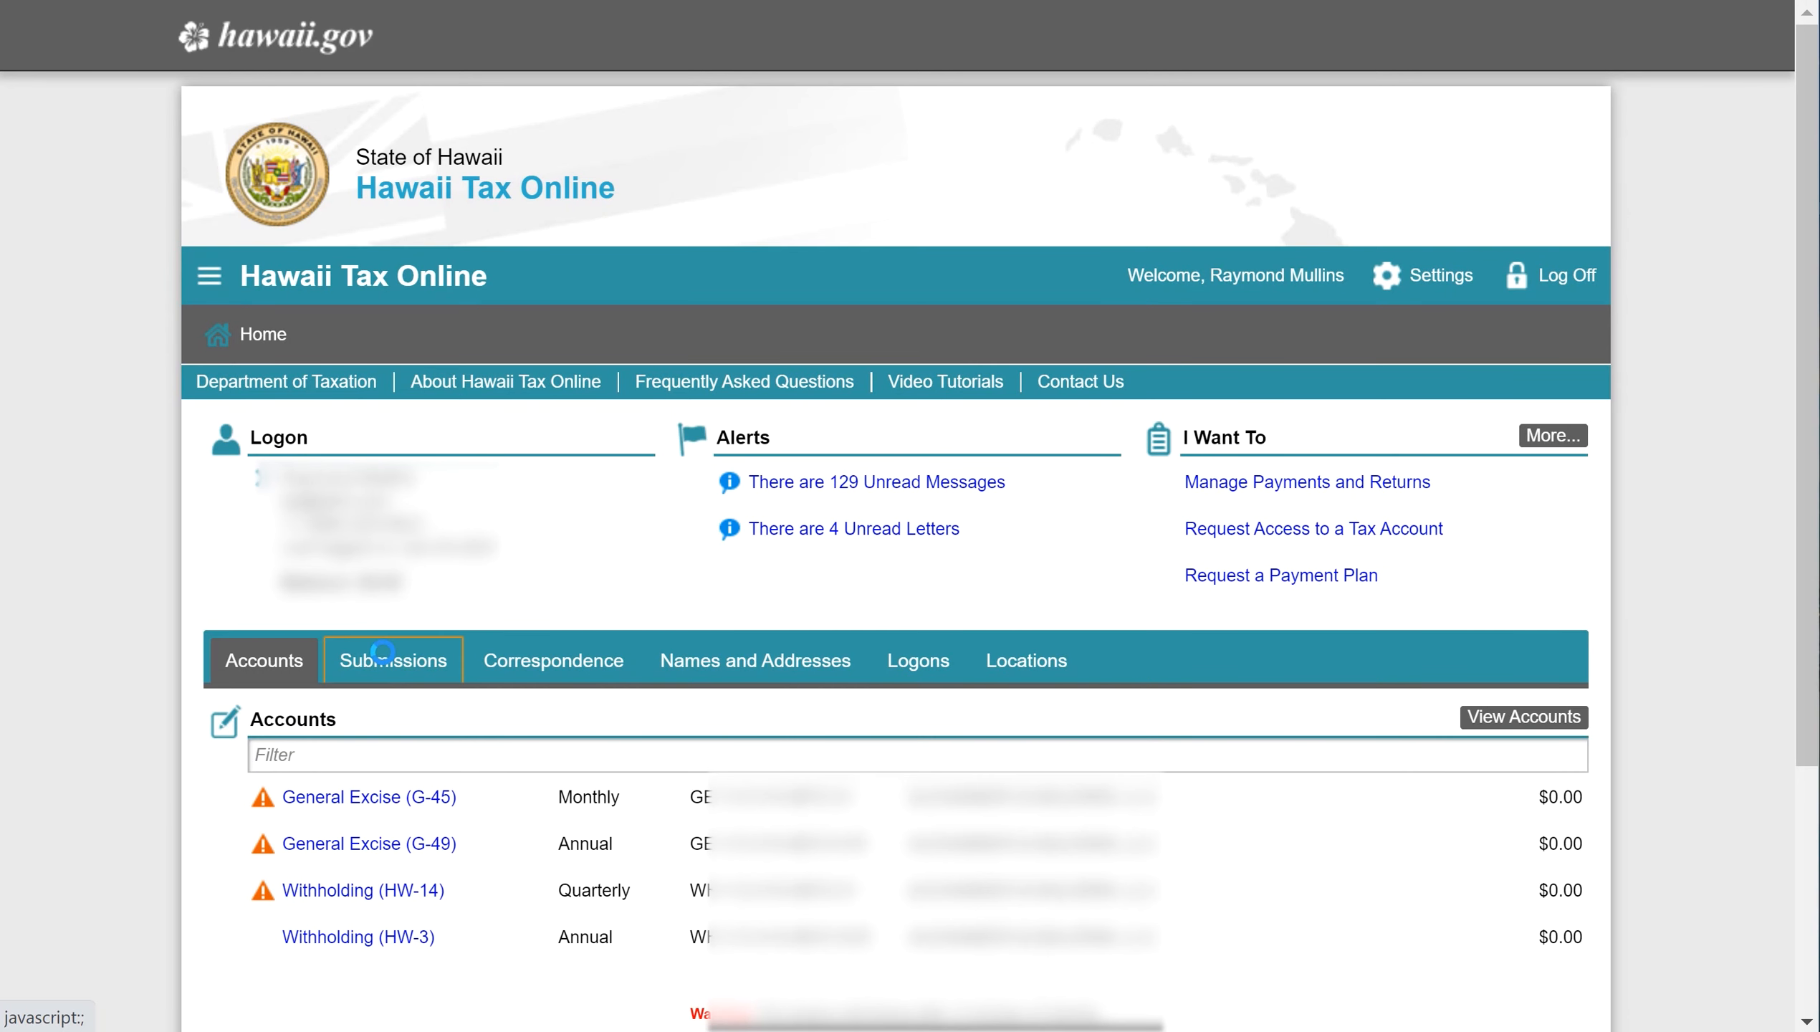